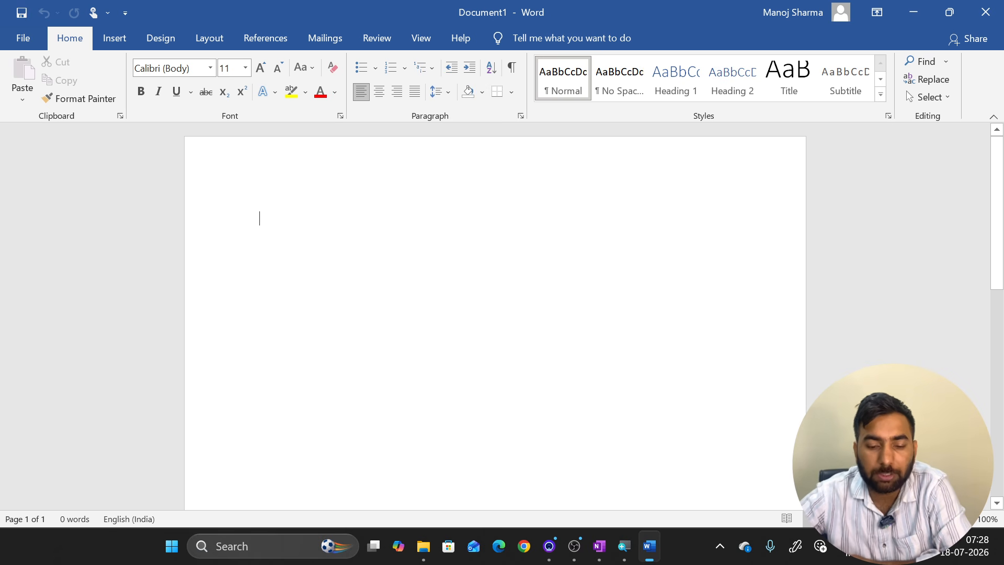
# Generate sample paragraphs in the blank document with =rand().
pyautogui.write('=')
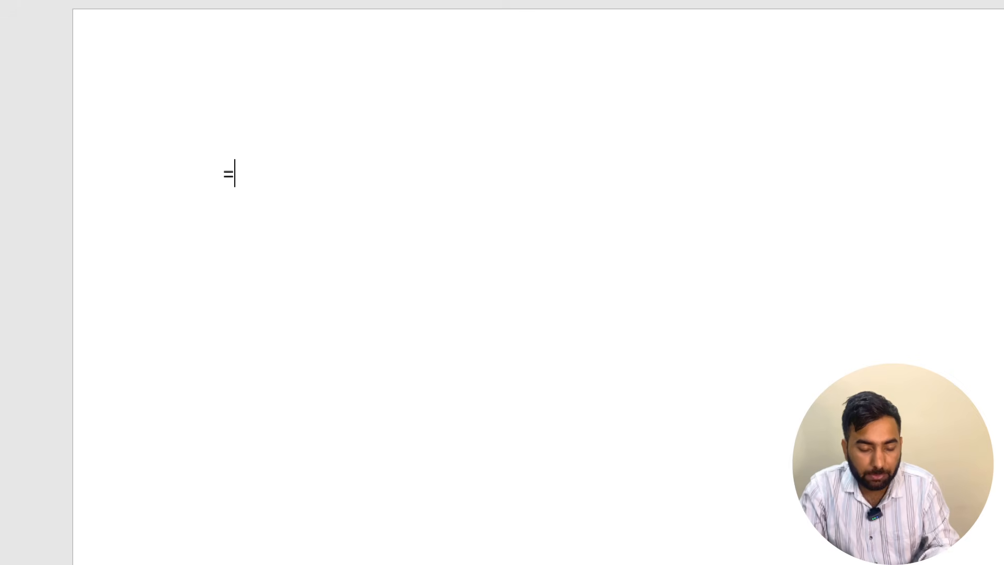
pyautogui.write('rand')
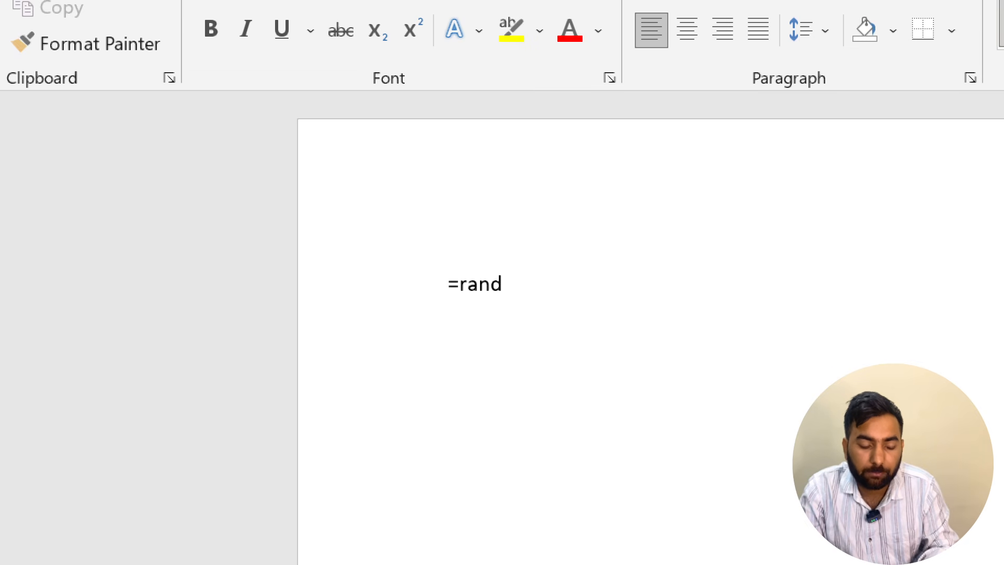
pyautogui.write('()')
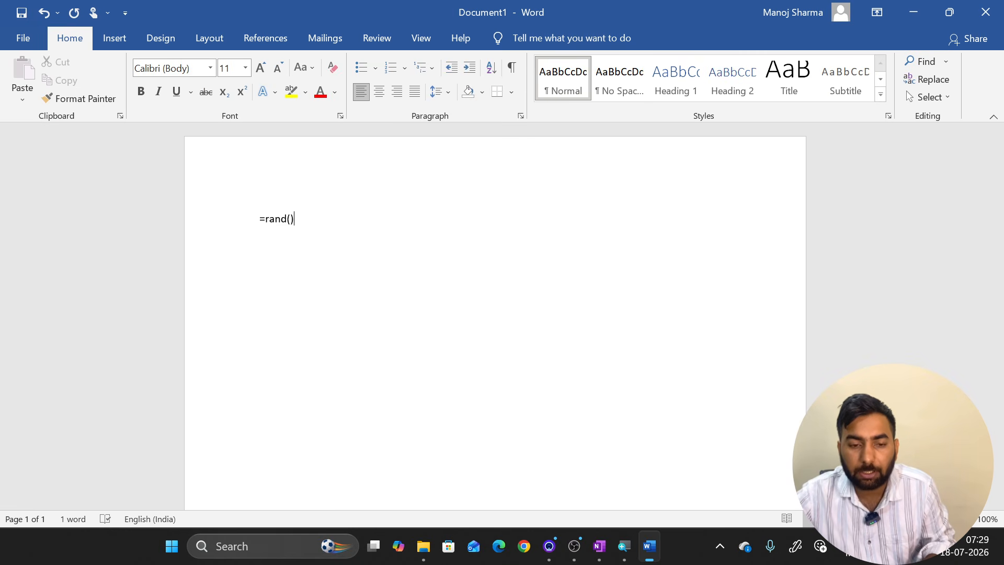
pyautogui.press('Return')
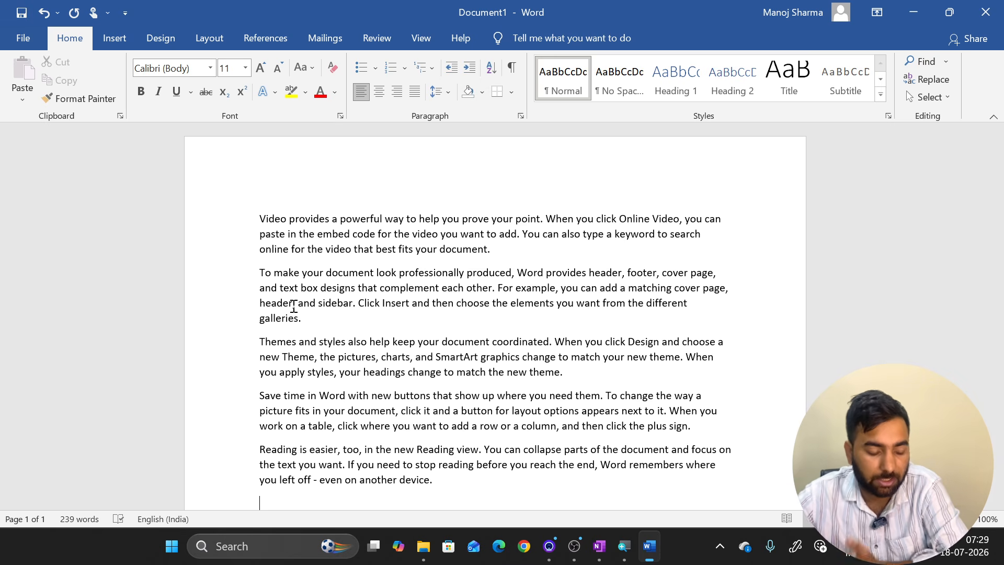
# Clear the sample text, generate six paragraphs of five sentences each with =rand(6,5), and look through them.
pyautogui.hotkey('ctrl', 'a')
pyautogui.press('Delete')
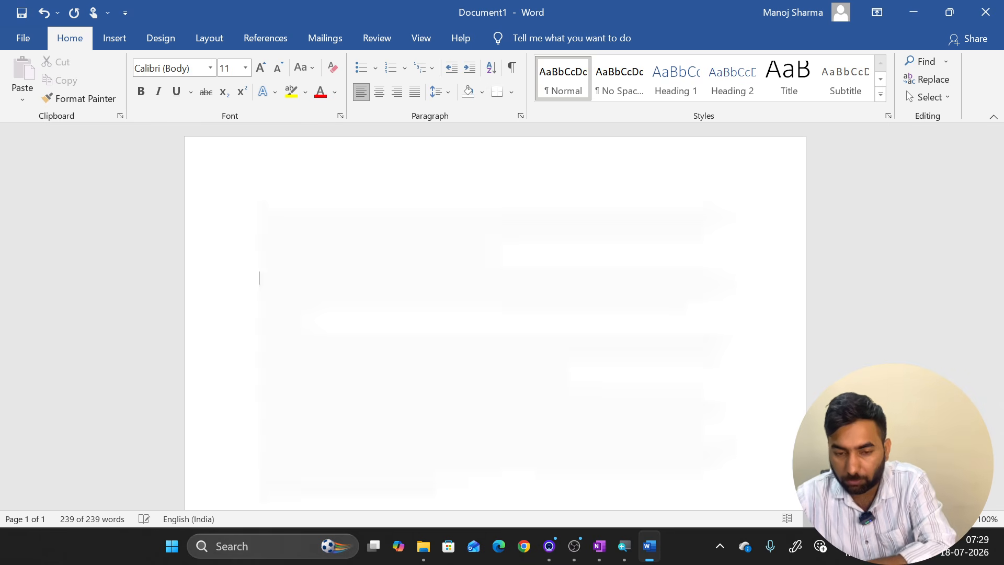
pyautogui.write('=')
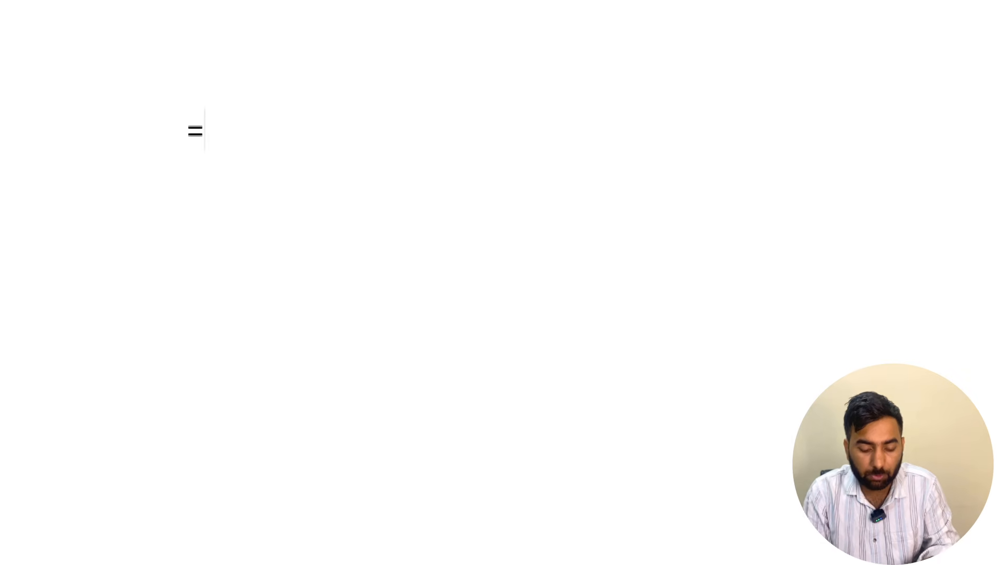
pyautogui.write('rand')
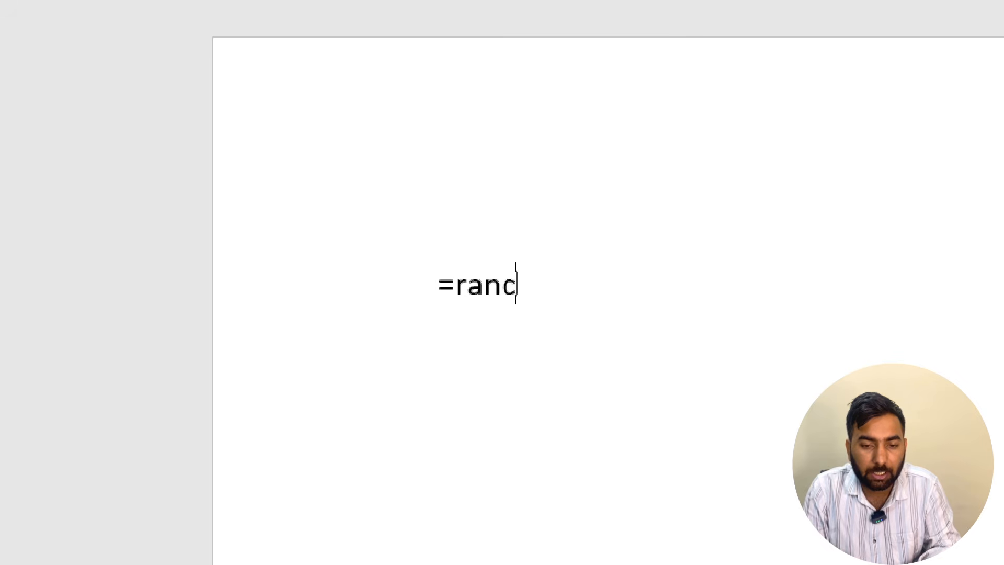
pyautogui.write('(')
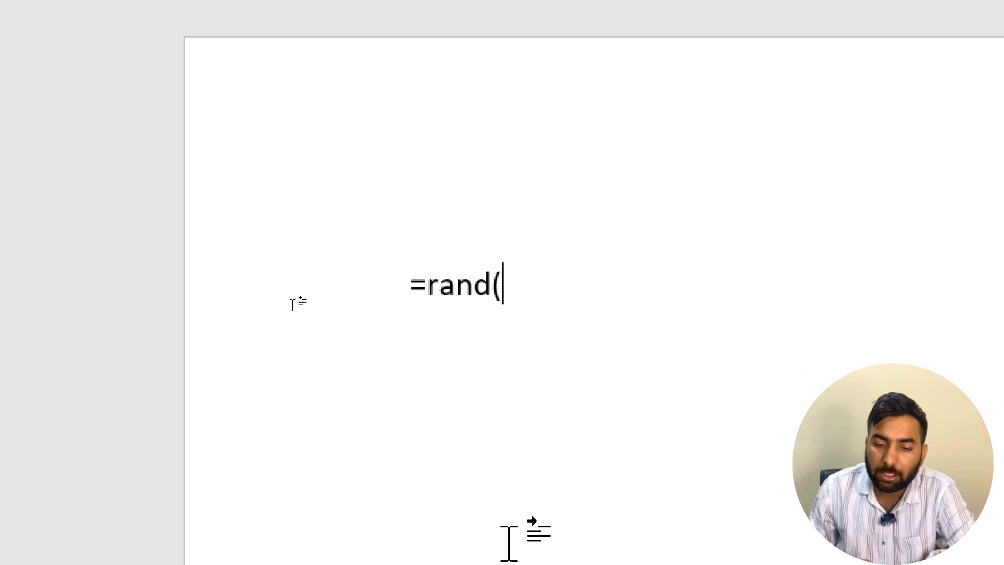
pyautogui.write('6')
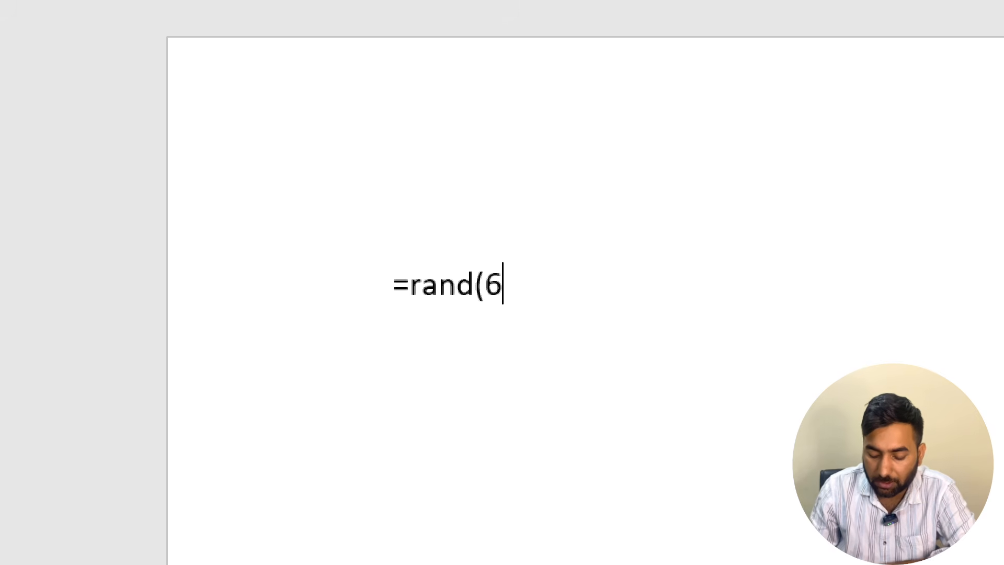
pyautogui.write(',')
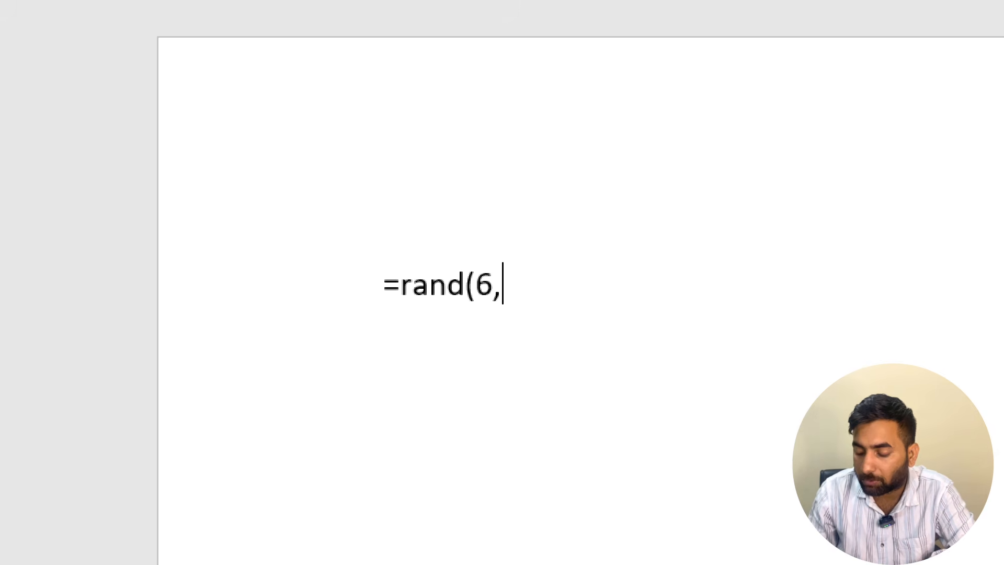
pyautogui.write('5')
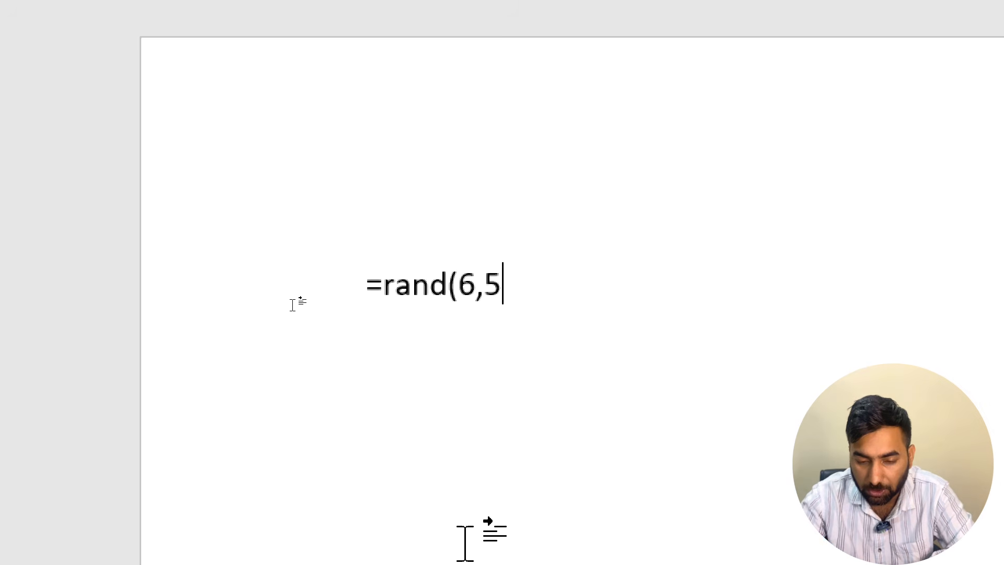
pyautogui.write(')')
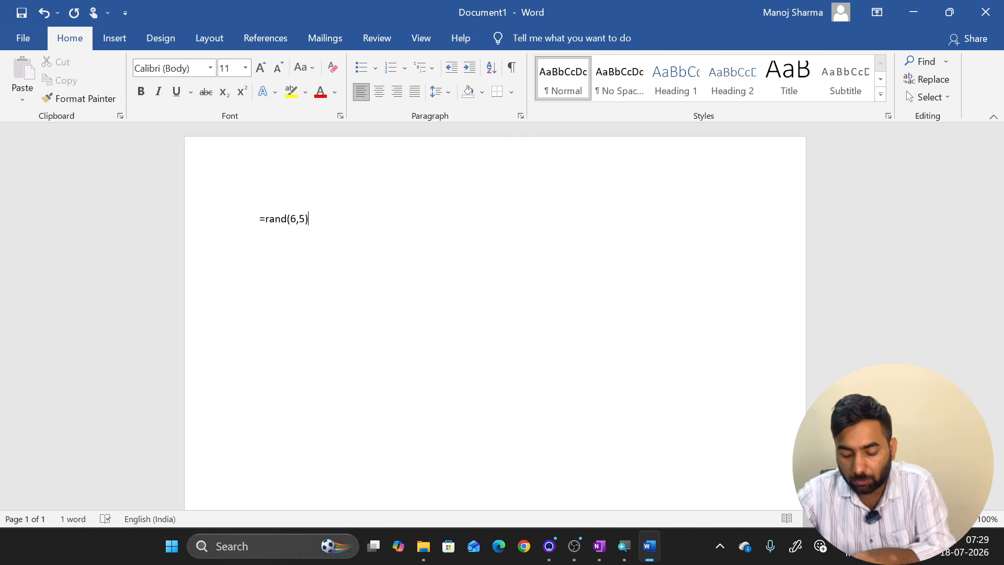
pyautogui.press('Return')
pyautogui.scroll(3, 411, 254)
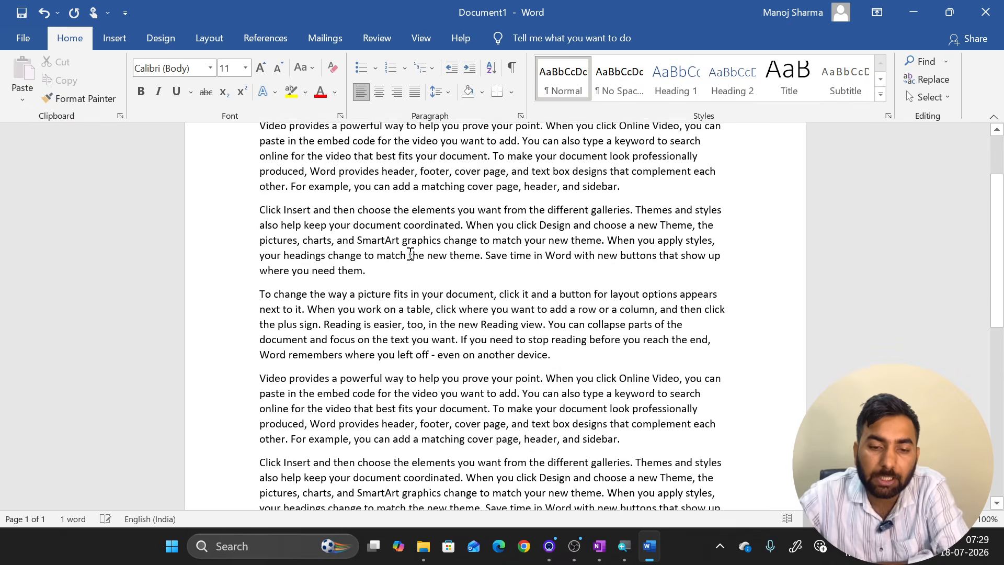
pyautogui.scroll(2, 410, 253)
pyautogui.scroll(-6, 411, 253)
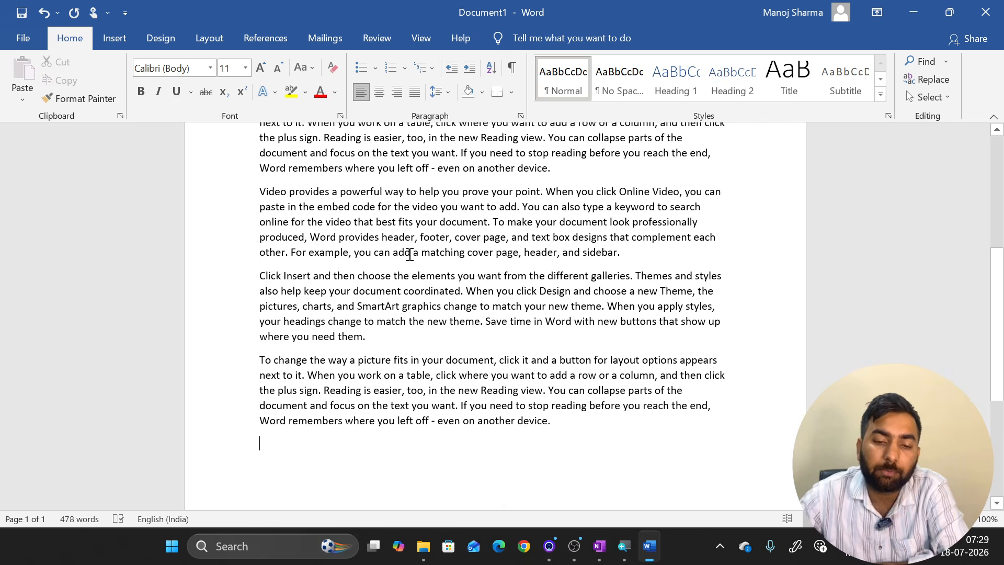
pyautogui.scroll(6, 409, 254)
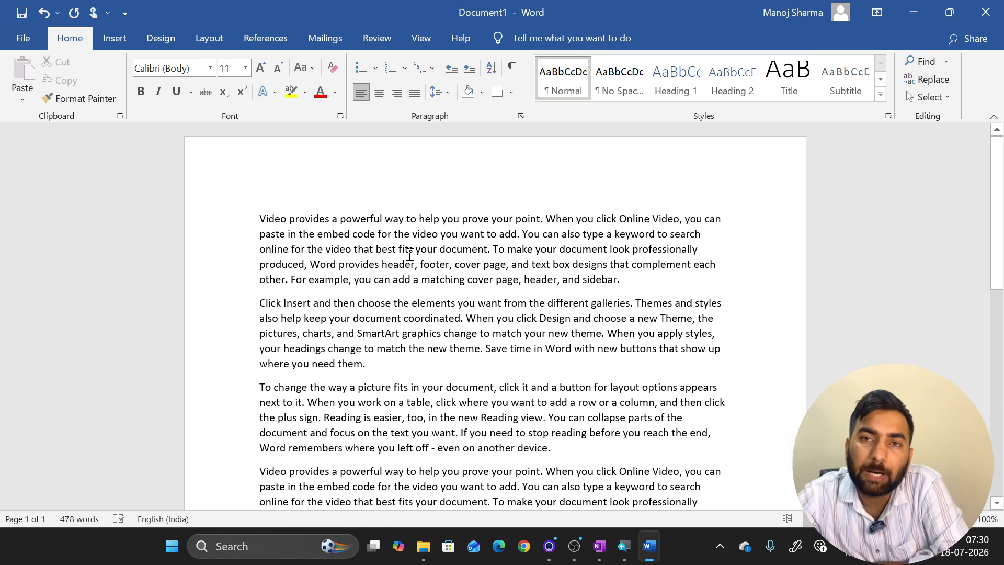
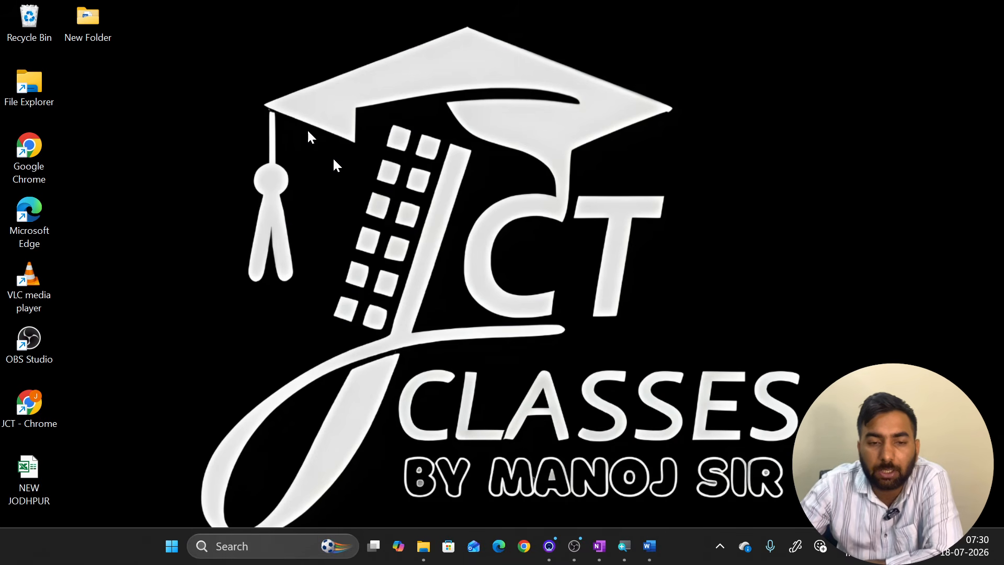
# Open the documents "word file" and "3 jan word file online" from New Folder, enabling editing in the latter.
pyautogui.doubleClick(105, 23)
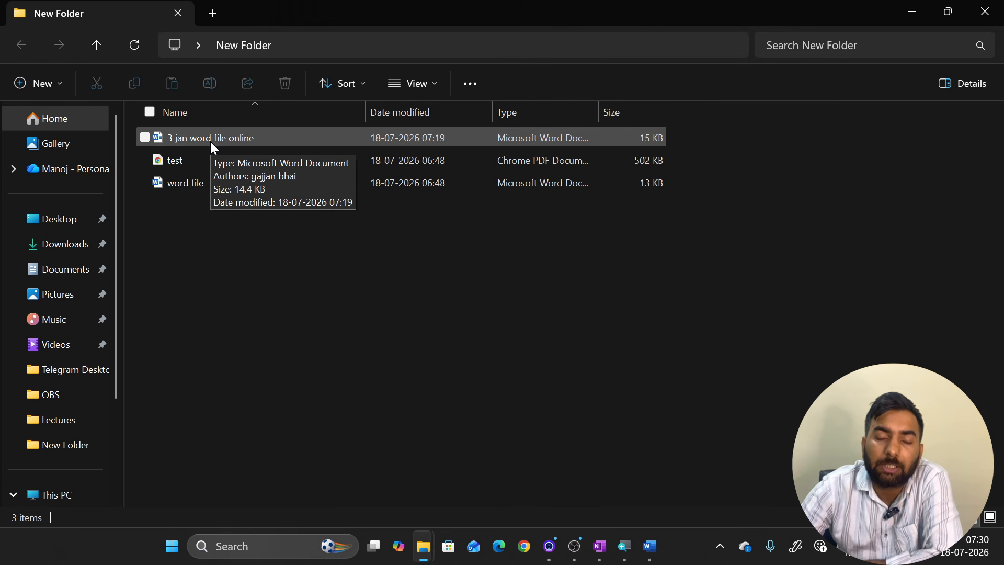
pyautogui.doubleClick(188, 178)
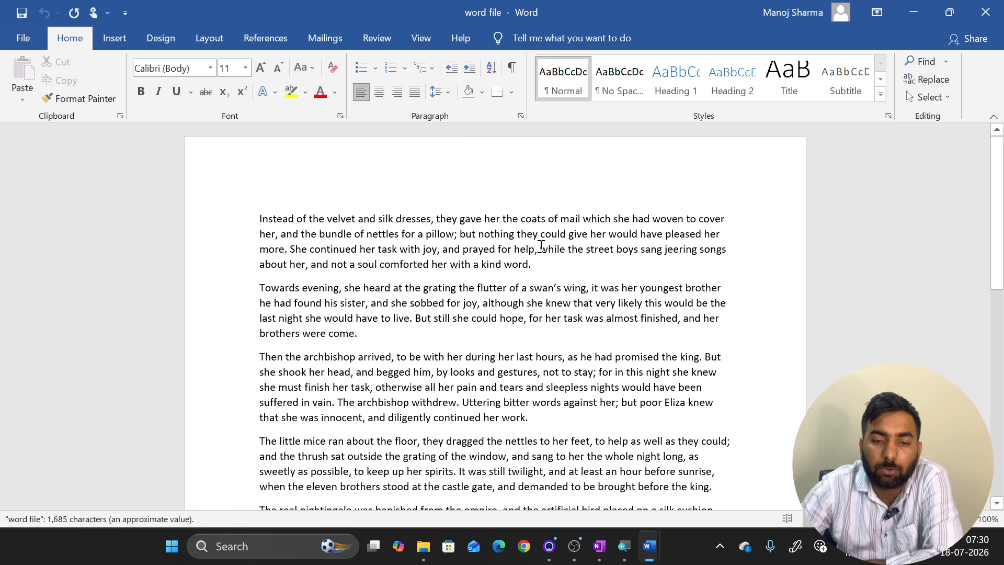
pyautogui.click(915, 9)
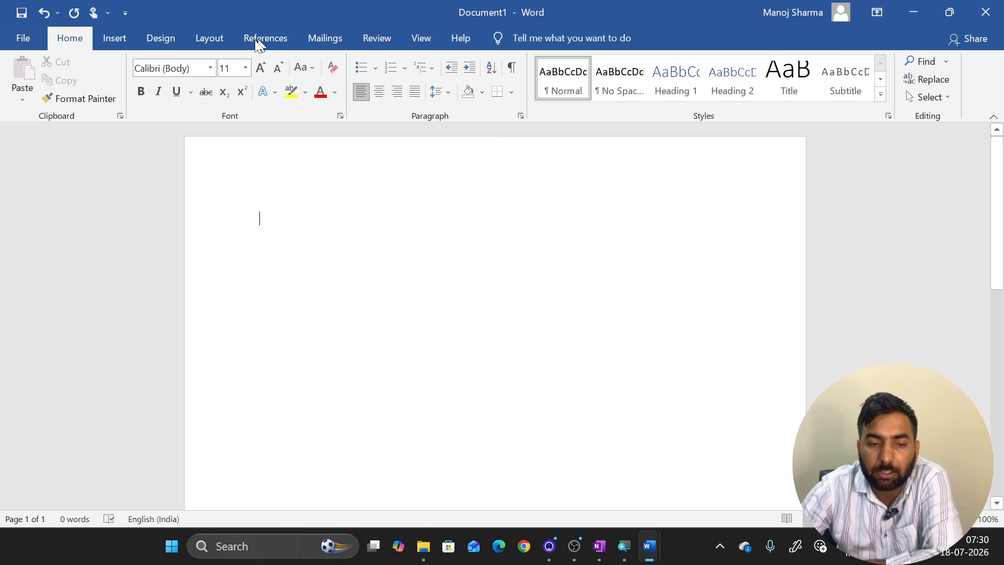
pyautogui.click(911, 10)
pyautogui.click(196, 138)
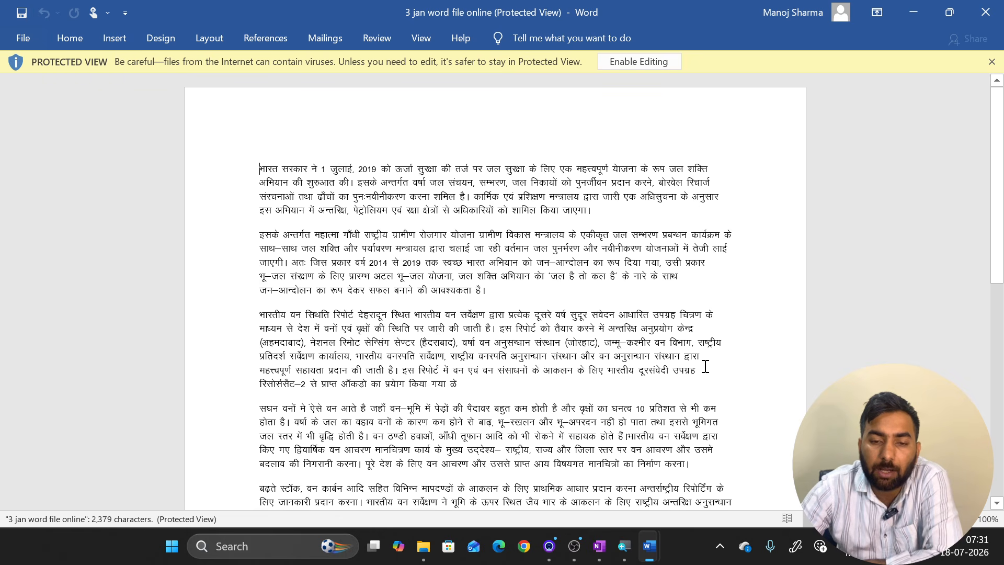
pyautogui.click(656, 66)
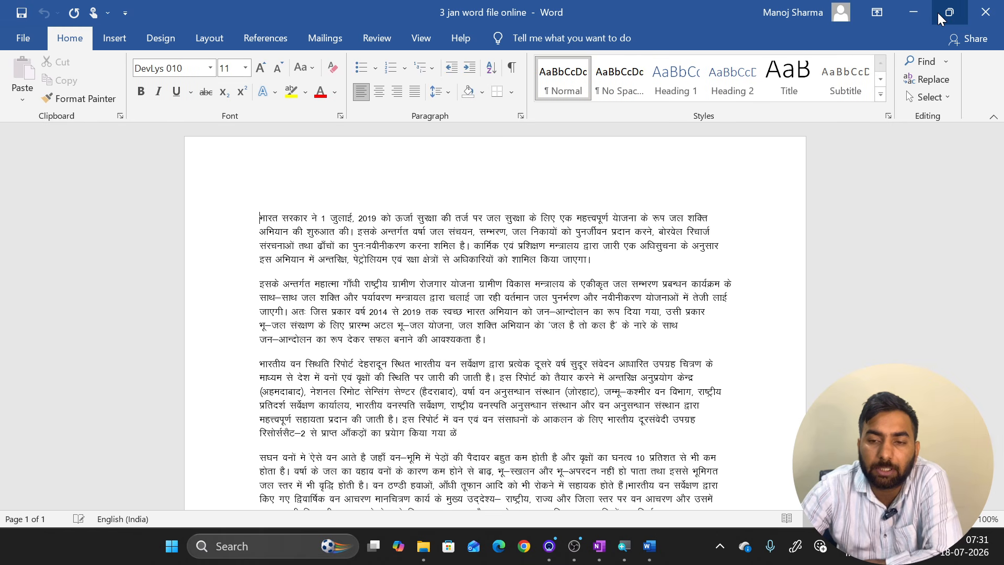
# Switch between the open documents "word file" and "3 jan word file online", finishing on "word file".
pyautogui.moveTo(649, 547)
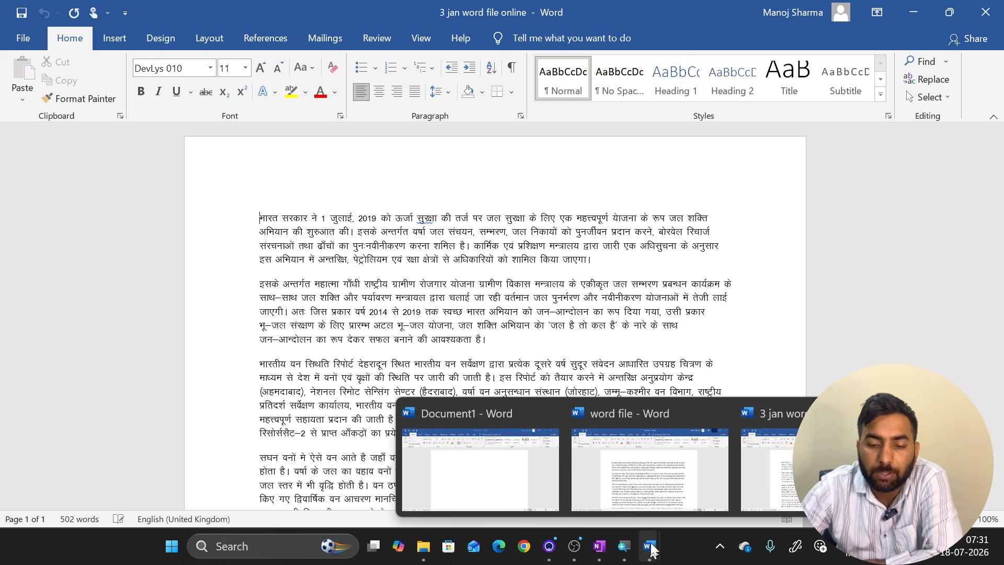
pyautogui.click(643, 481)
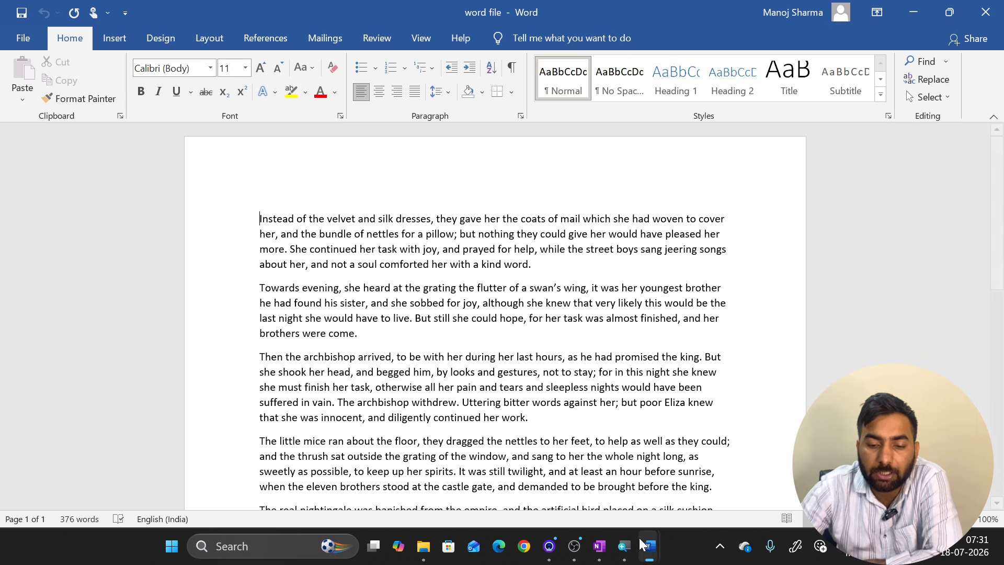
pyautogui.moveTo(642, 543)
pyautogui.click(758, 485)
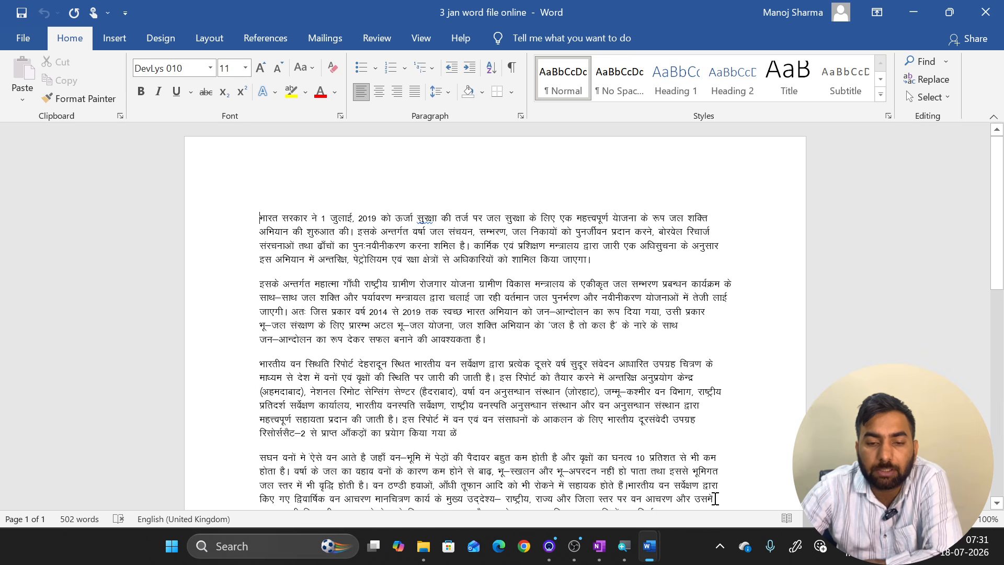
pyautogui.moveTo(648, 560)
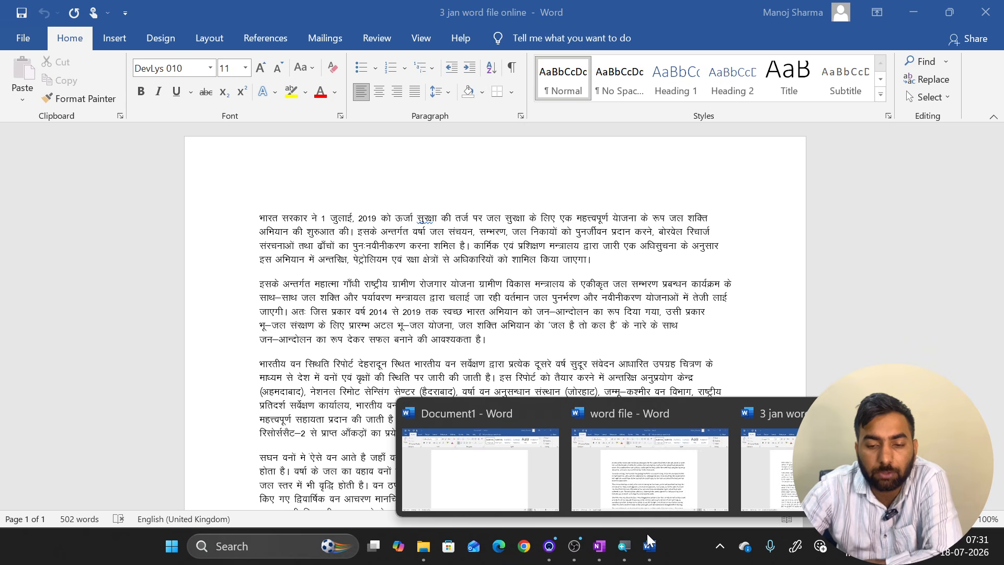
pyautogui.click(644, 483)
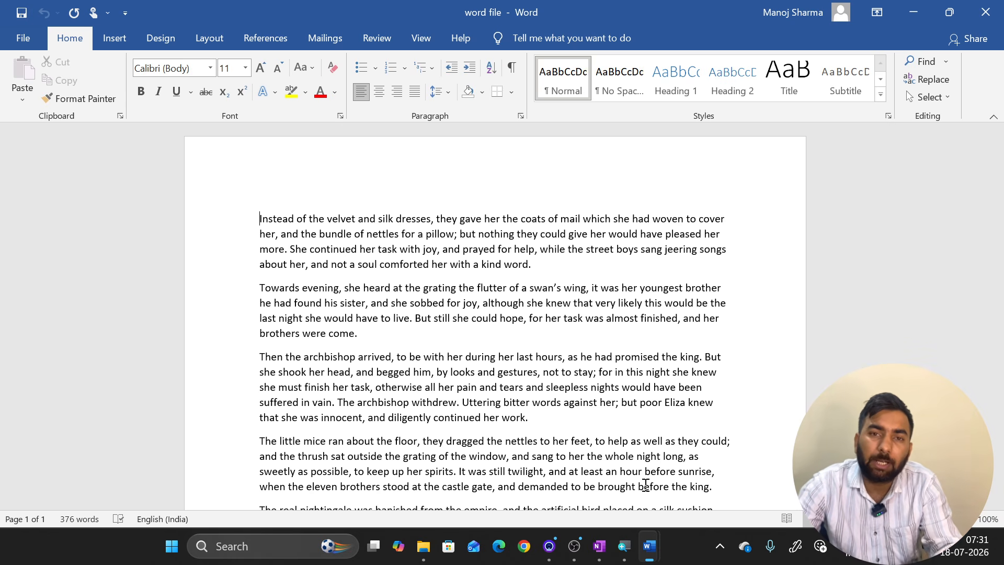
pyautogui.moveTo(648, 546)
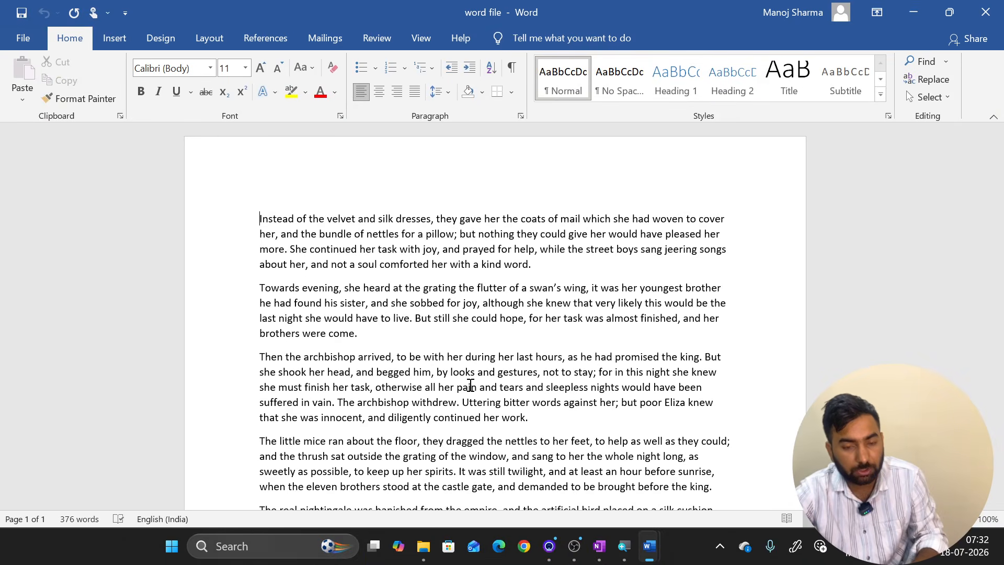
# Delete all the text in "word file" and write "Cut copy paste" on the empty page.
pyautogui.hotkey('ctrl', 'a')
pyautogui.press('Delete')
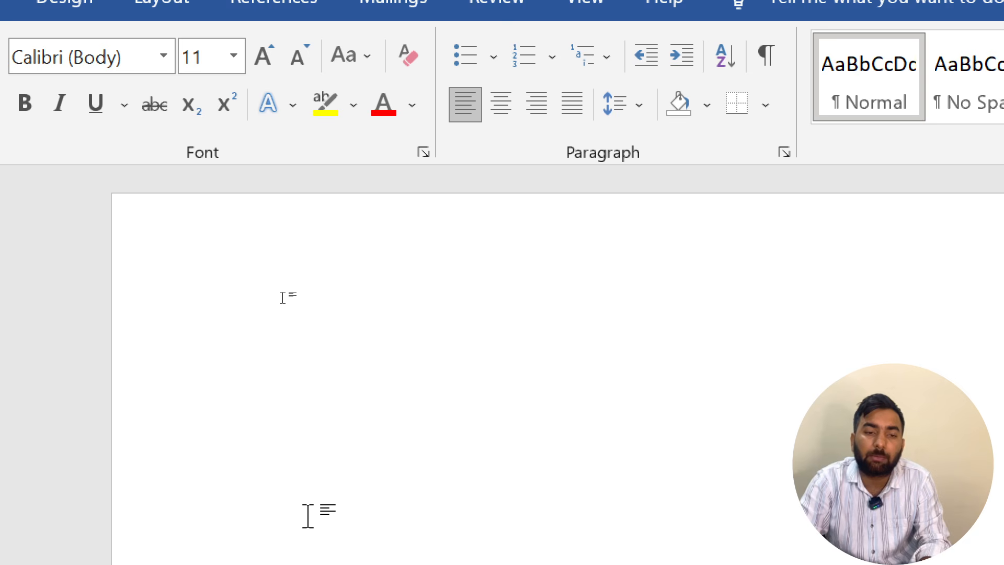
pyautogui.write('cut copy pas')
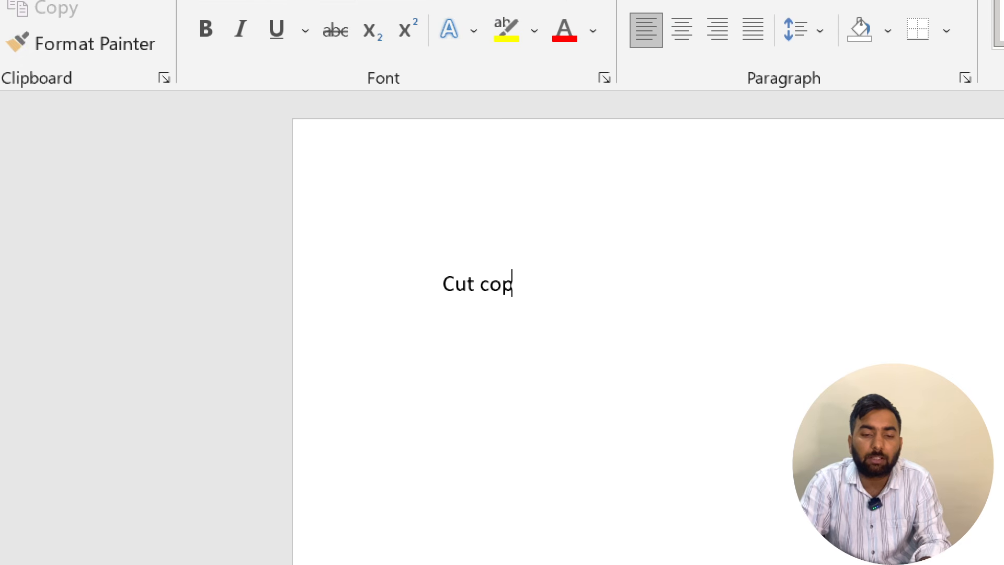
pyautogui.write('te')
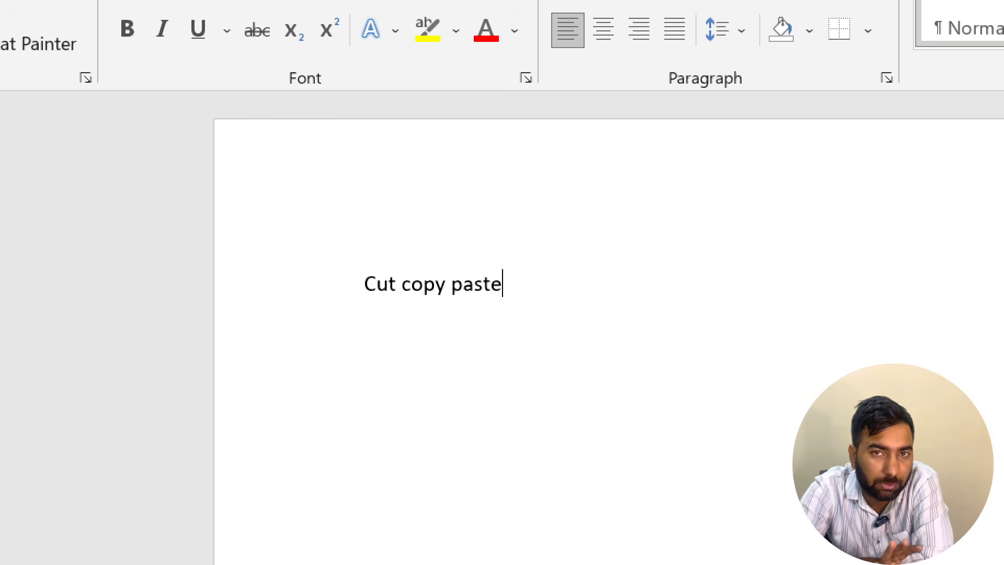
# Erase the "Cut copy paste" line so the page is empty.
pyautogui.press('BackSpace')
pyautogui.press('BackSpace')
pyautogui.press('BackSpace')
pyautogui.press('BackSpace')
pyautogui.press('BackSpace')
pyautogui.press('BackSpace')
pyautogui.press('BackSpace')
pyautogui.press('BackSpace')
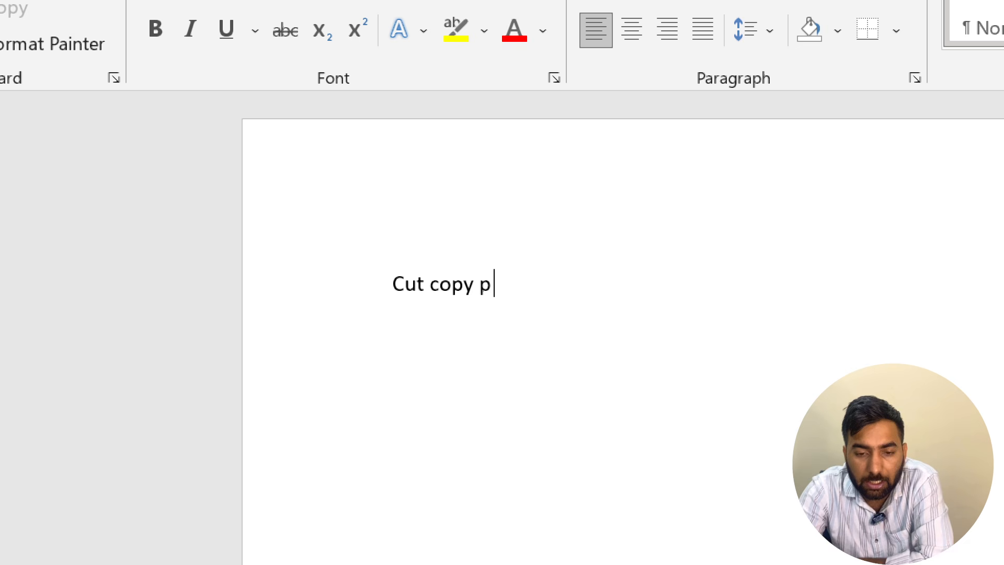
pyautogui.press('BackSpace')
pyautogui.press('BackSpace')
pyautogui.press('BackSpace')
pyautogui.press('BackSpace')
pyautogui.press('BackSpace')
pyautogui.press('BackSpace')
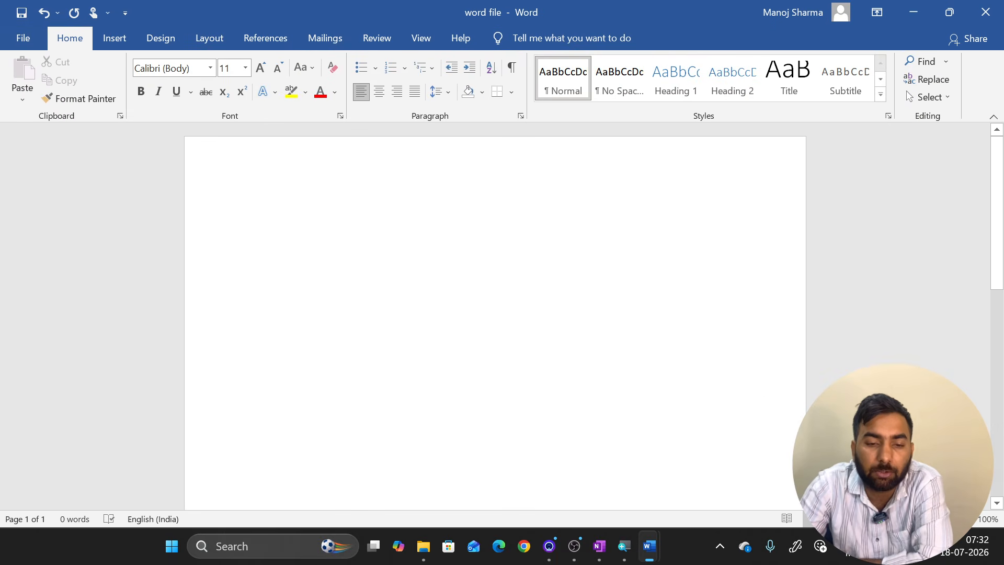
# Look at the cut, copy and paste options available on the empty page and dismiss them.
pyautogui.rightClick(323, 241)
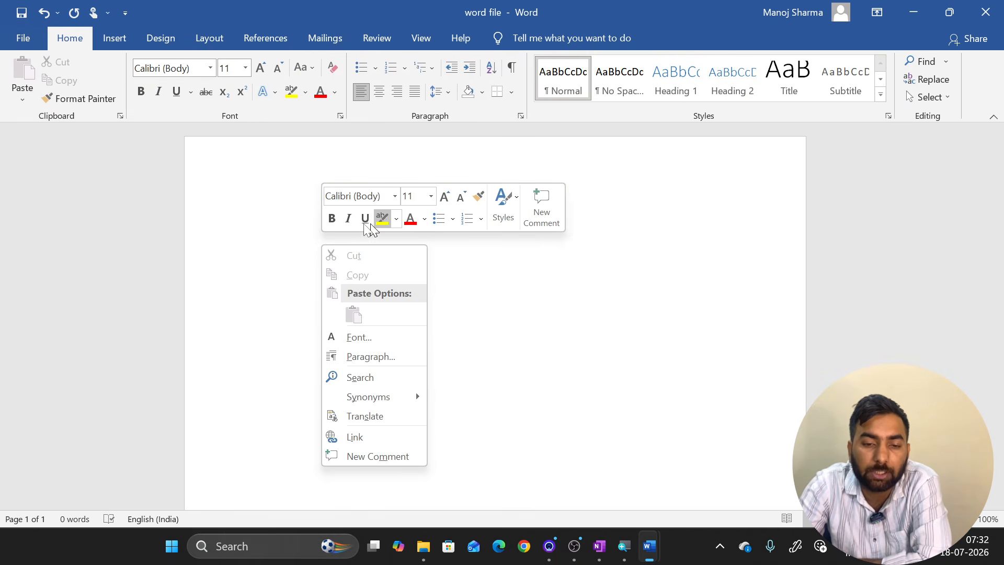
pyautogui.click(216, 244)
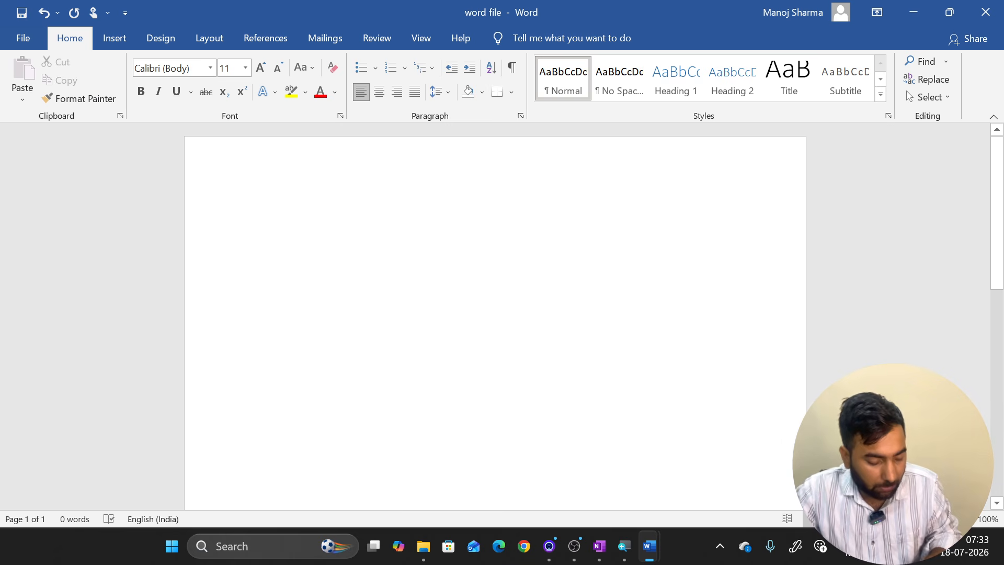
# Undo the edits in "word file" to restore its original story paragraphs.
pyautogui.write('Cut cop')
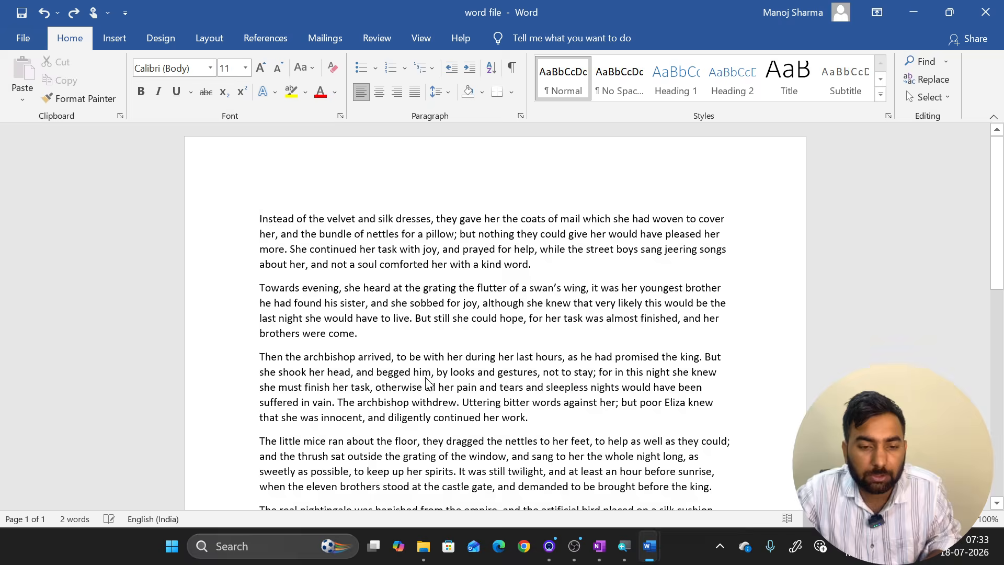
# Select all the text in the document and clear the selection, and do the same with the word "Instead".
pyautogui.hotkey('ctrl', 'a')
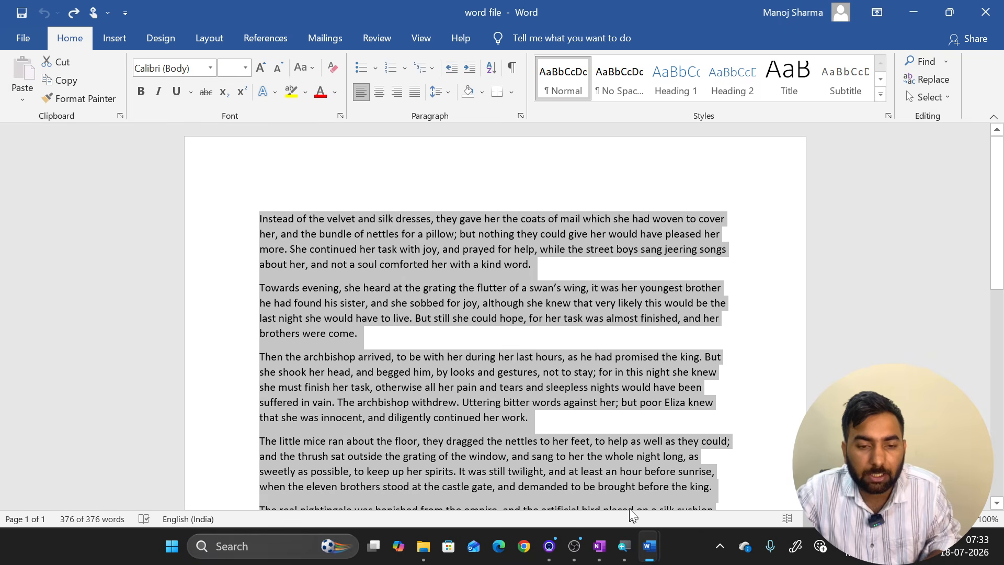
pyautogui.click(483, 424)
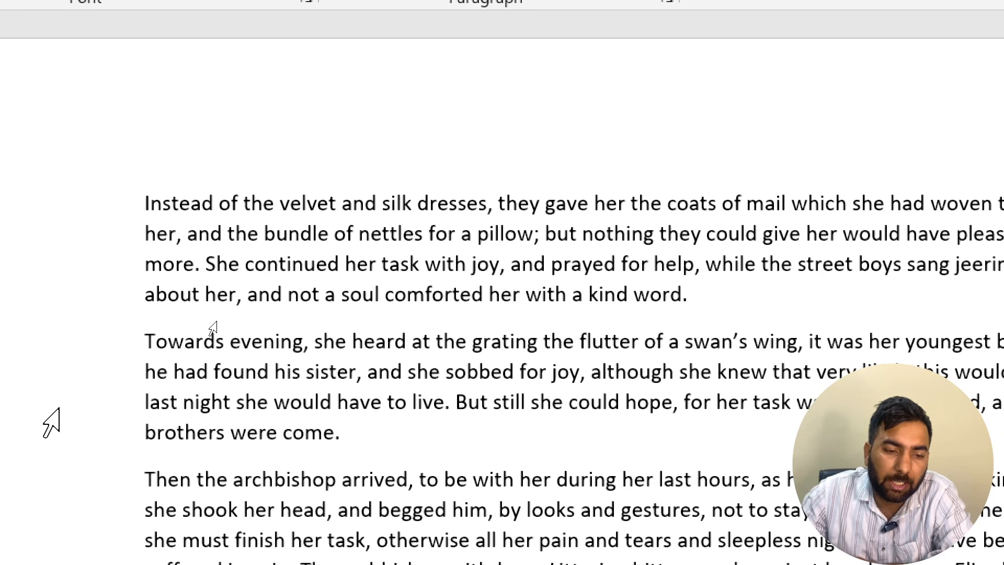
pyautogui.doubleClick(186, 205)
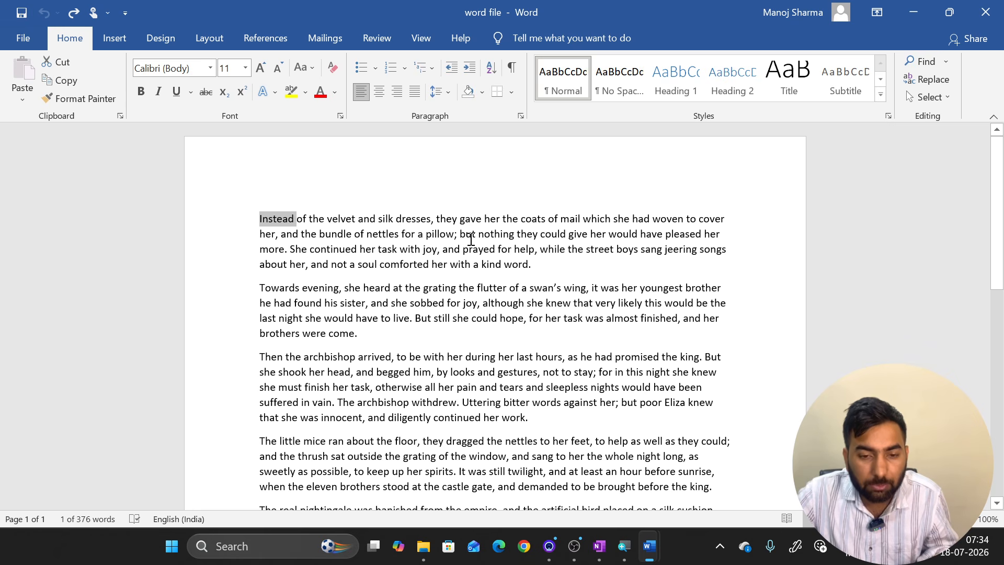
pyautogui.click(458, 233)
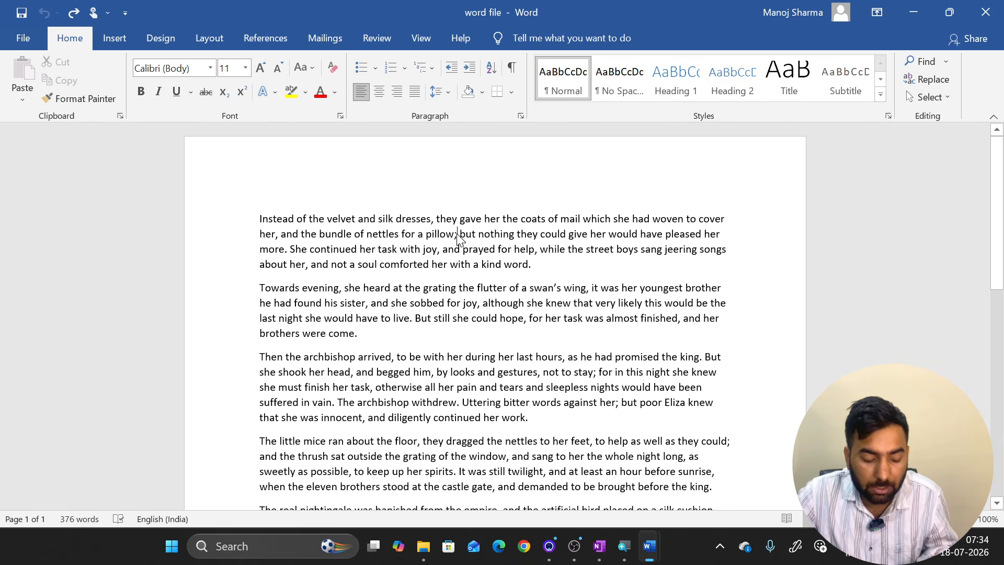
# Select the entire first paragraph and clear the selection.
pyautogui.keyDown('ctrl'); pyautogui.scroll(6, 458, 234); pyautogui.keyUp('ctrl')
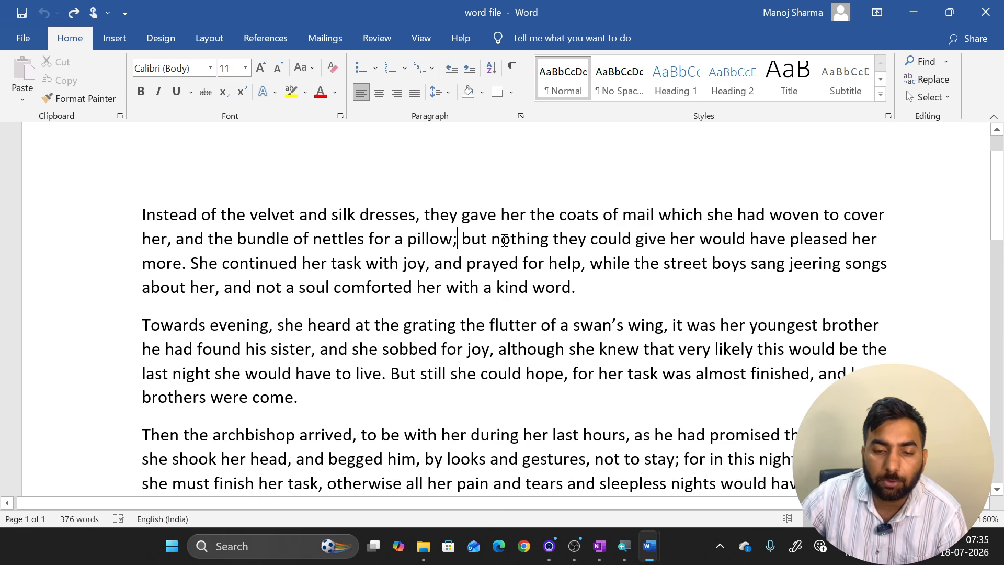
pyautogui.tripleClick(504, 239)
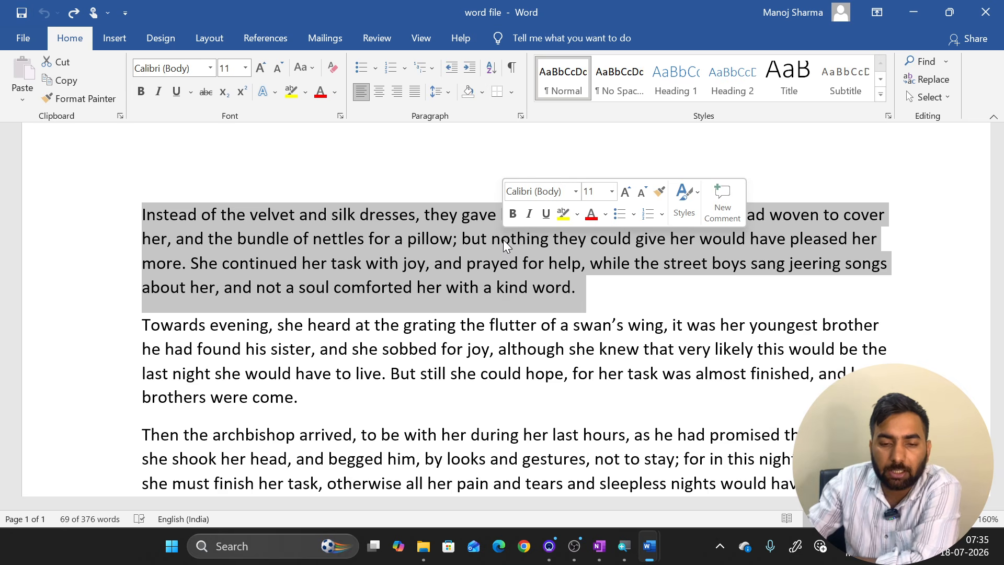
pyautogui.click(484, 241)
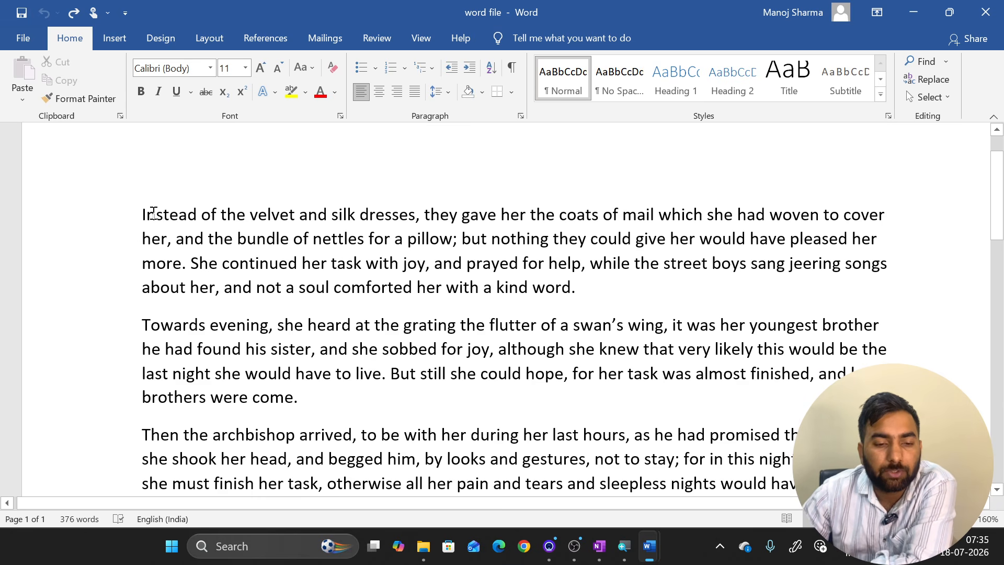
# Select the words "Instead" and "of" separately and the first paragraph's second line, clearing each selection.
pyautogui.doubleClick(153, 213)
pyautogui.click(183, 235)
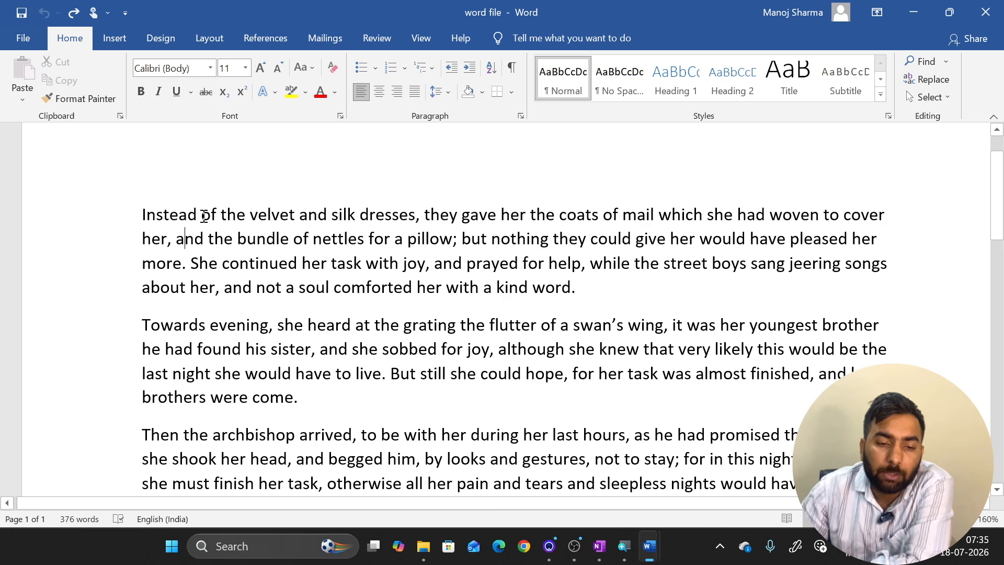
pyautogui.doubleClick(206, 216)
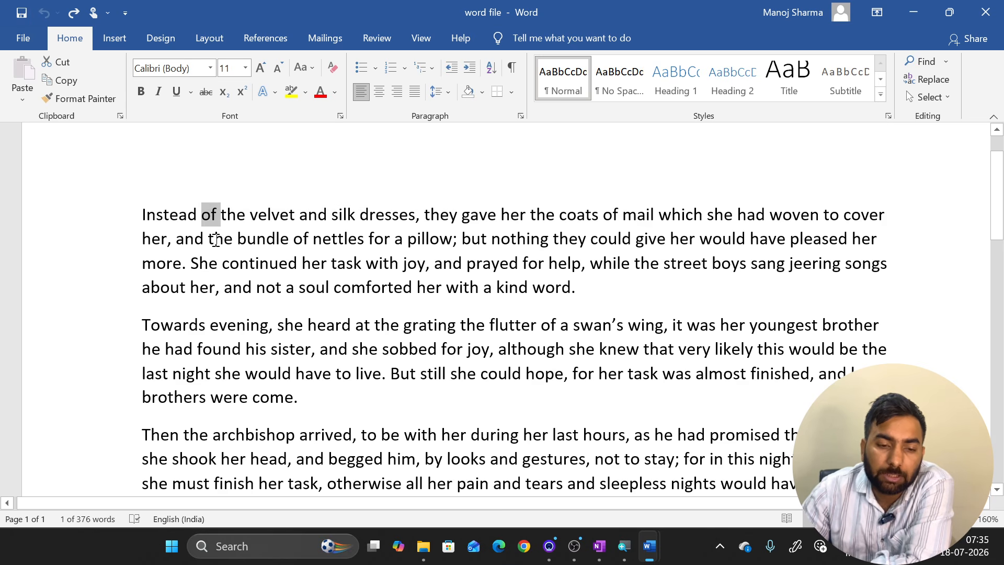
pyautogui.click(214, 239)
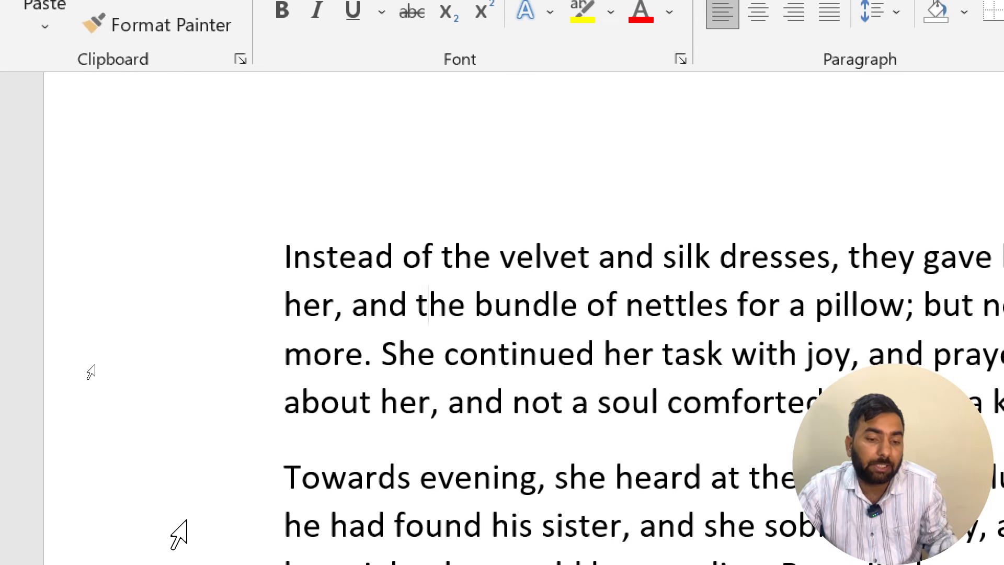
pyautogui.click(212, 303)
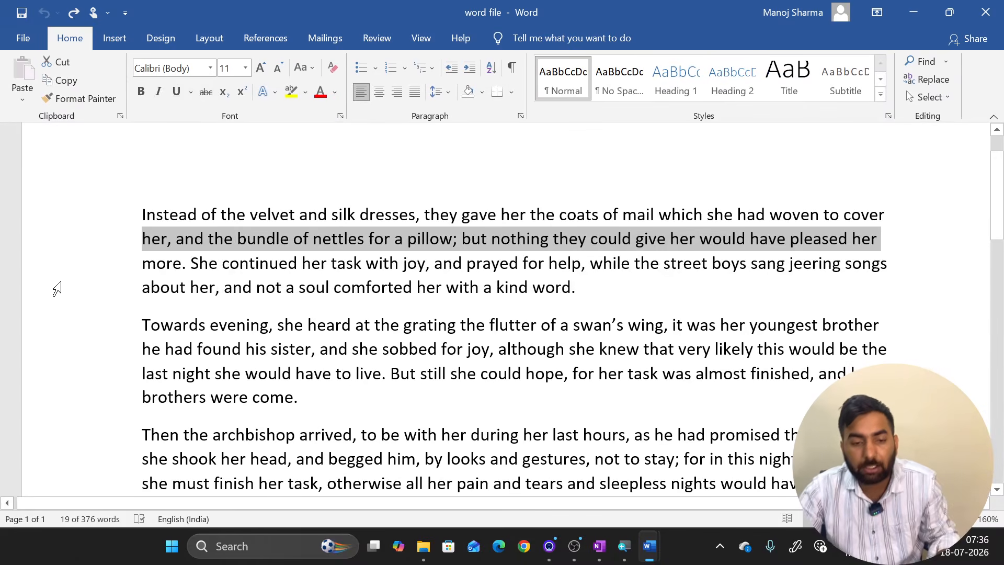
pyautogui.click(260, 267)
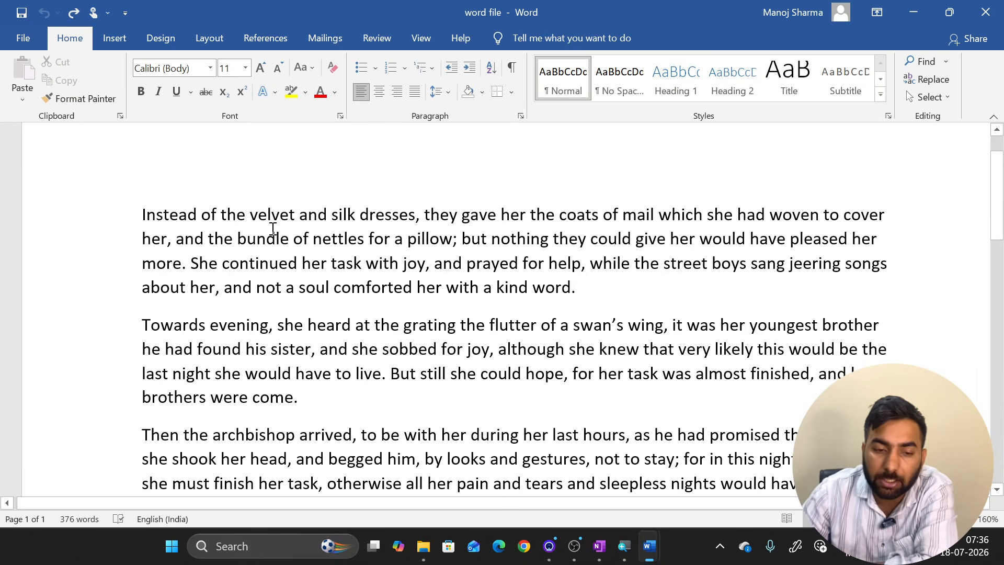
# Select the words "Instead", "of", "the", "velvet" and "and" one at a time in the first line, clearing each selection.
pyautogui.doubleClick(177, 212)
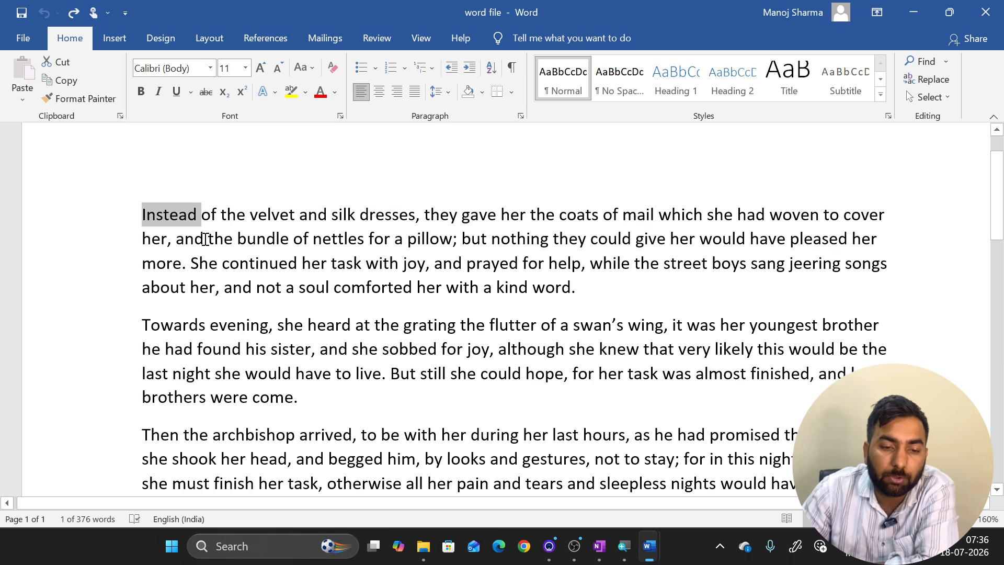
pyautogui.click(205, 238)
pyautogui.doubleClick(210, 214)
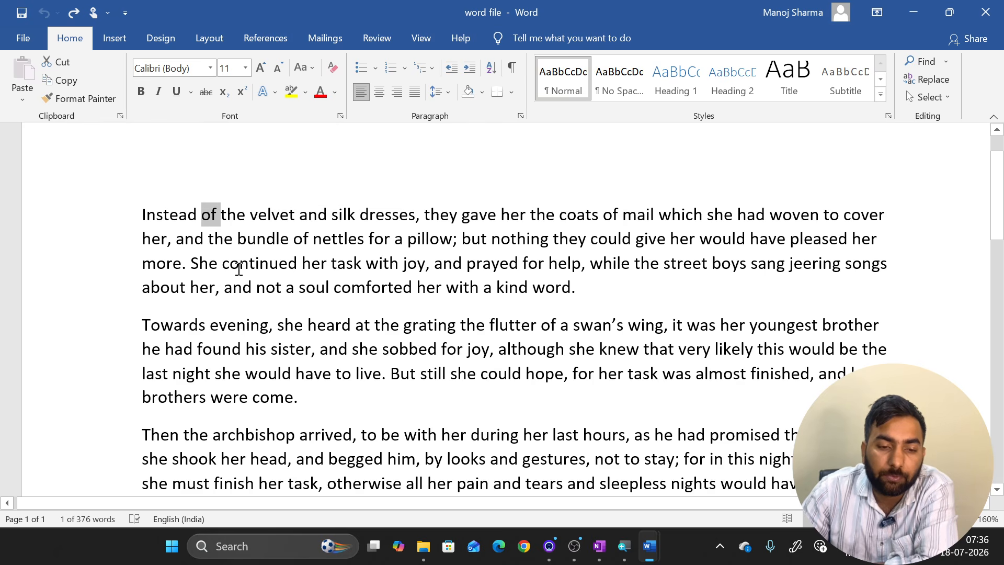
pyautogui.click(246, 263)
pyautogui.doubleClick(238, 216)
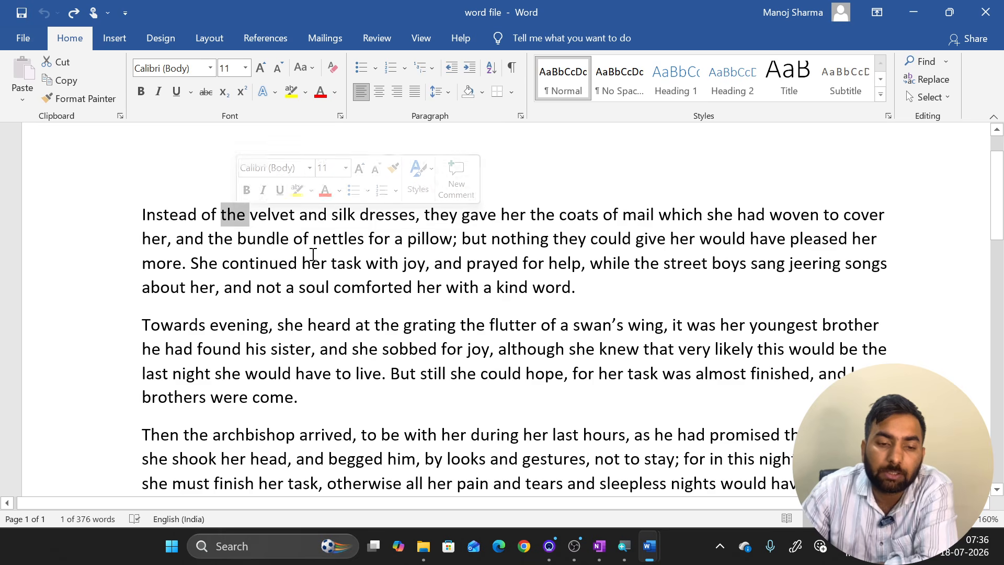
pyautogui.click(347, 261)
pyautogui.doubleClick(265, 217)
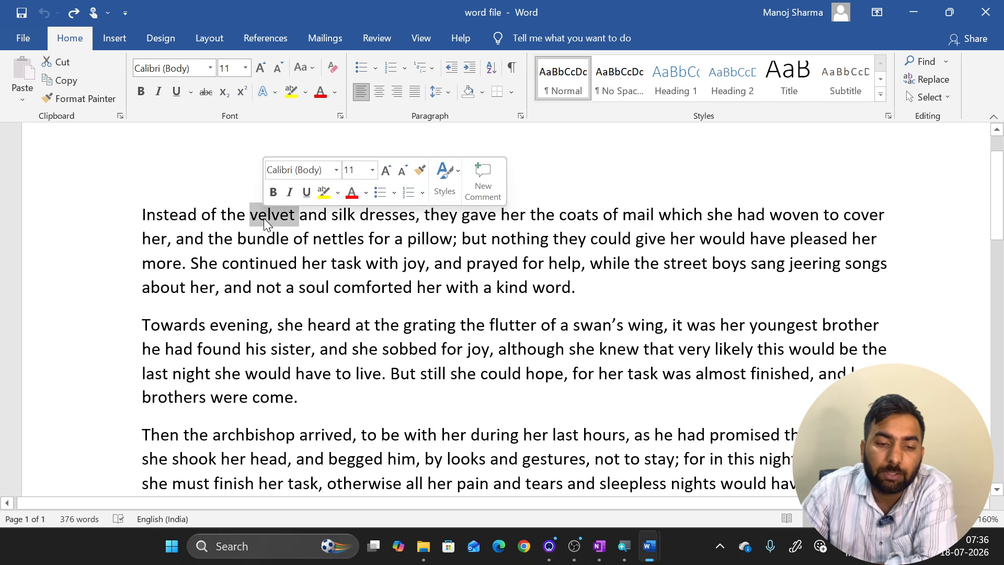
pyautogui.click(398, 261)
pyautogui.doubleClick(319, 216)
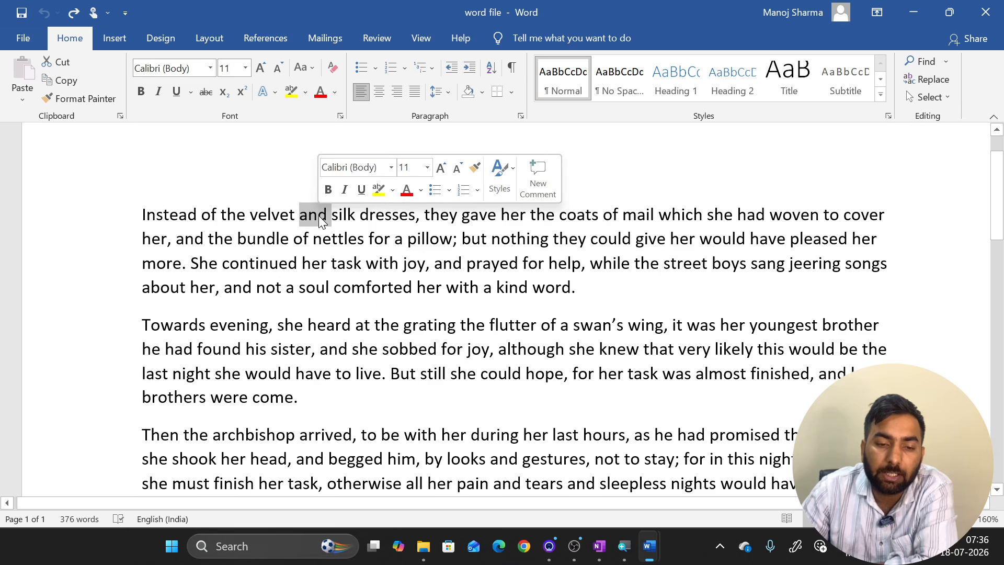
pyautogui.click(348, 240)
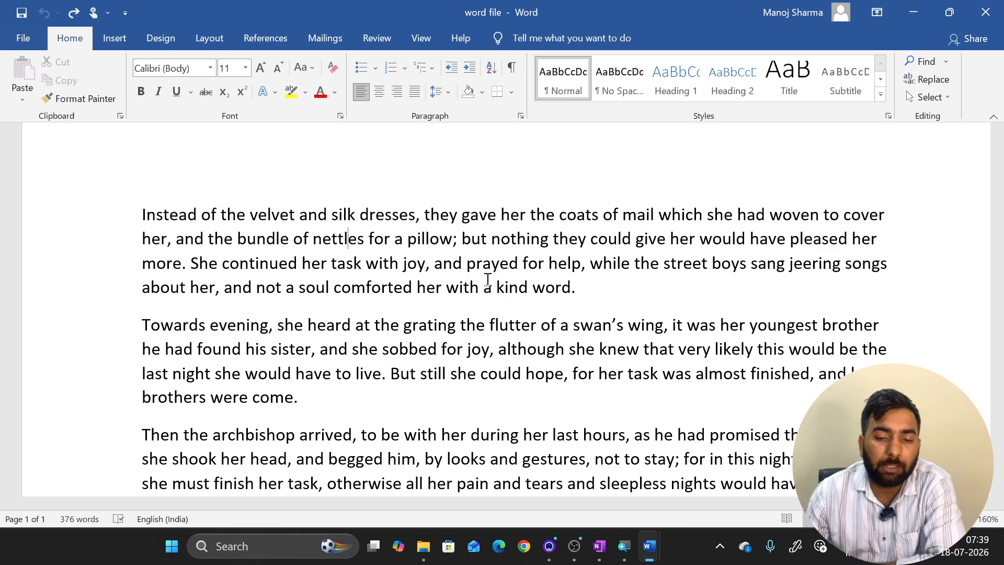
# Replace the entire first paragraph with the letter "g" and undo the replacement.
pyautogui.tripleClick(506, 243)
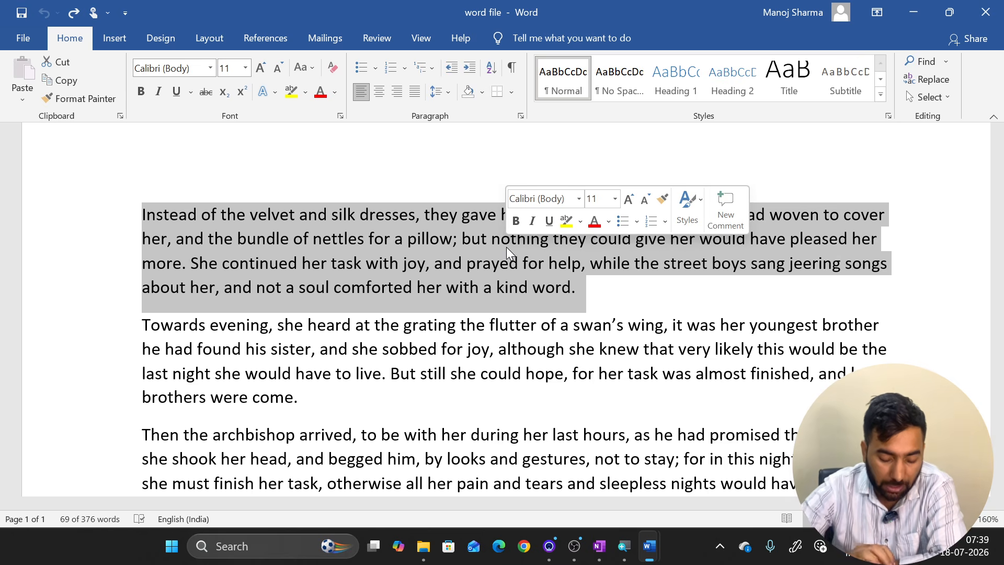
pyautogui.write('g')
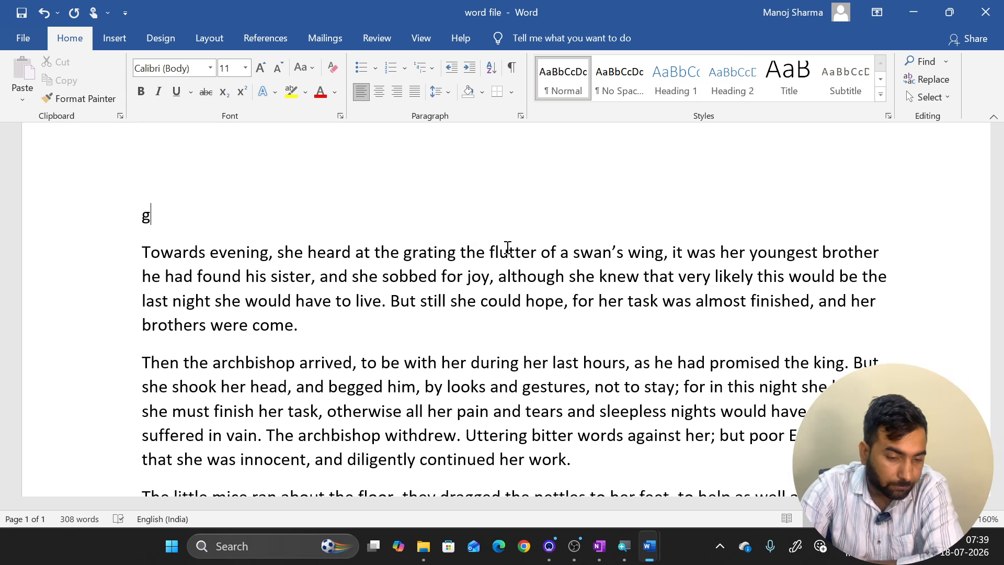
pyautogui.hotkey('ctrl', 'z')
pyautogui.hotkey('ctrl', 'z')
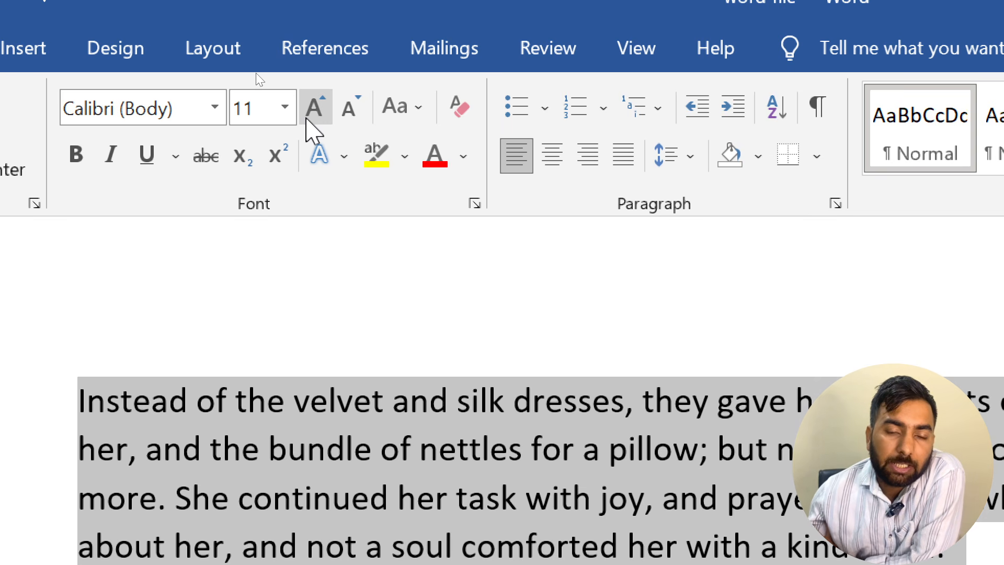
# Grow the selected first paragraph's font size to 14 and shrink it back to 11.
pyautogui.click(313, 108)
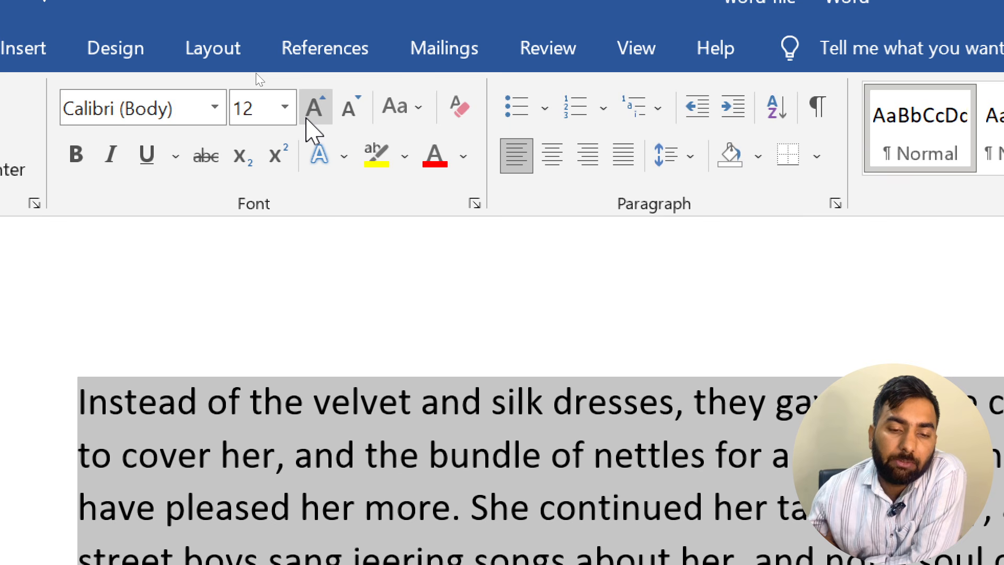
pyautogui.click(314, 108)
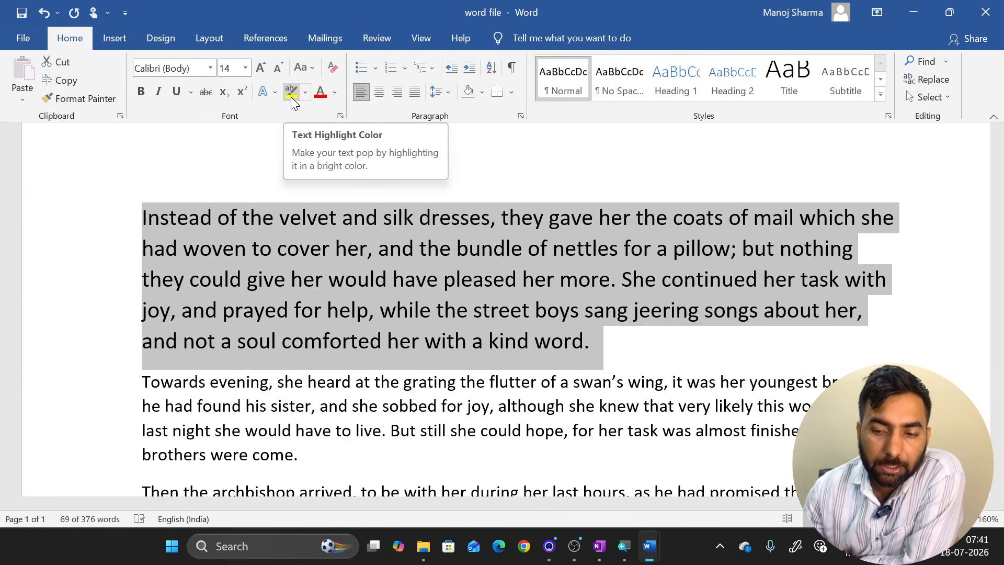
pyautogui.click(280, 69)
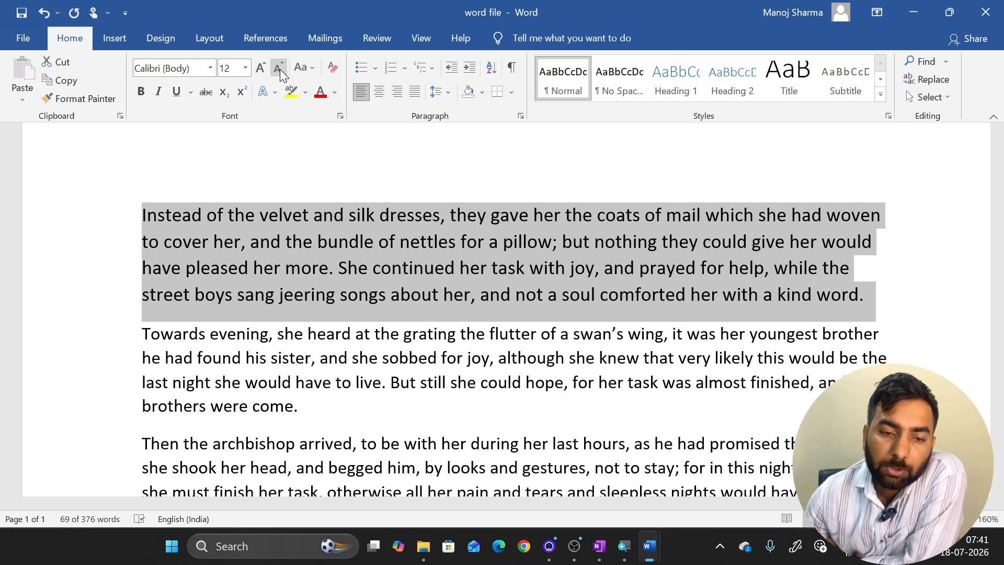
pyautogui.click(280, 69)
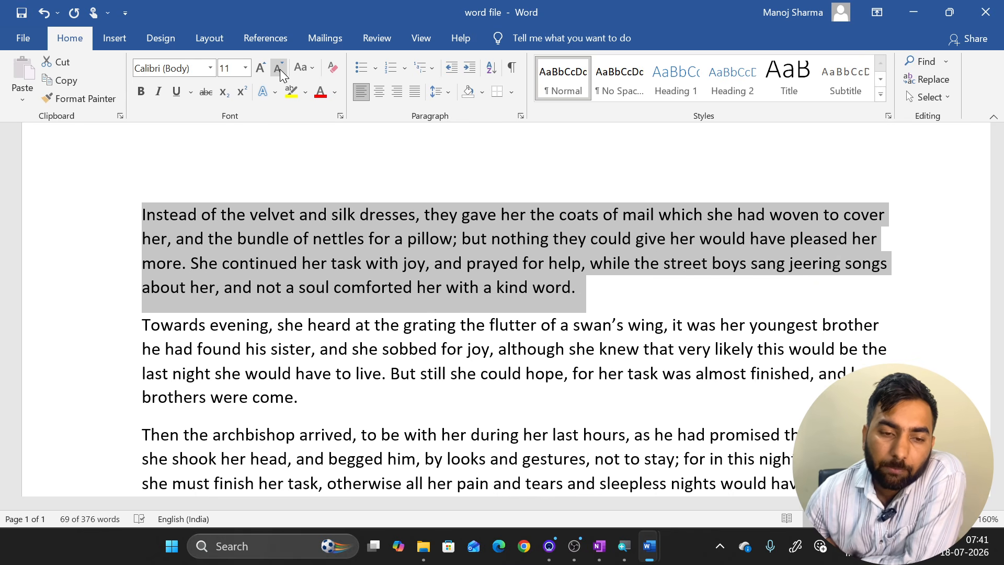
# Look at the preset font sizes available for the first paragraph and dismiss the list.
pyautogui.click(246, 68)
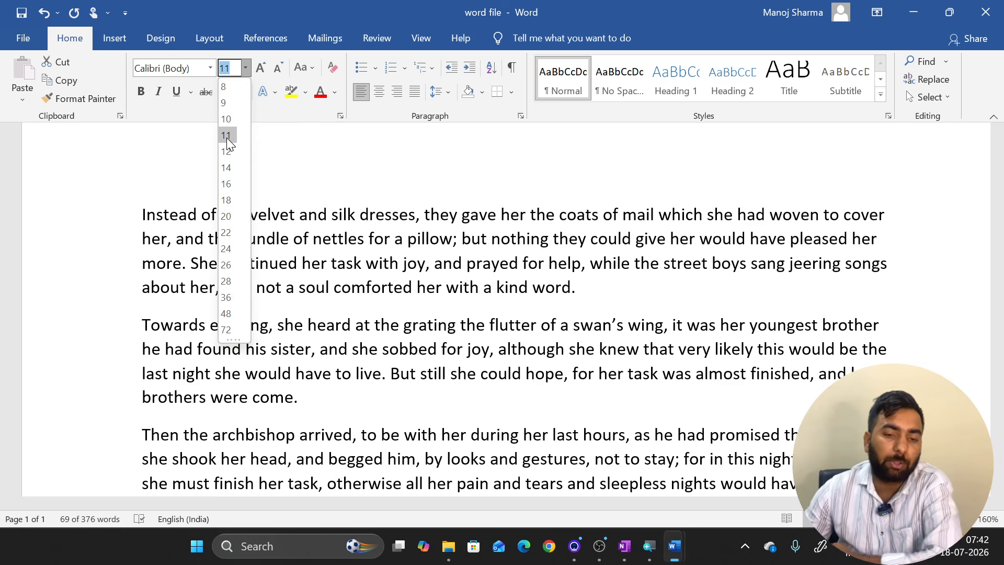
pyautogui.tripleClick(291, 237)
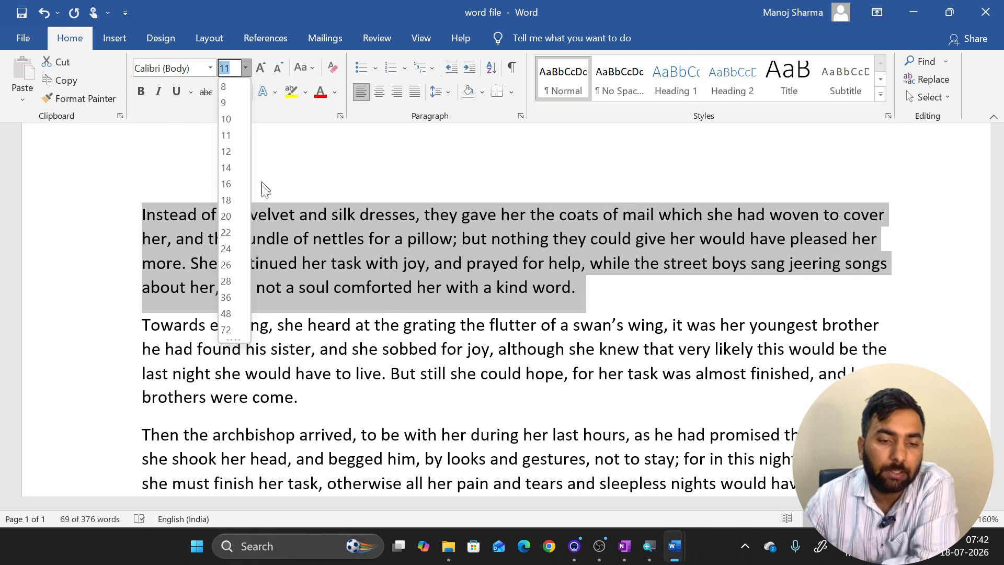
pyautogui.click(278, 174)
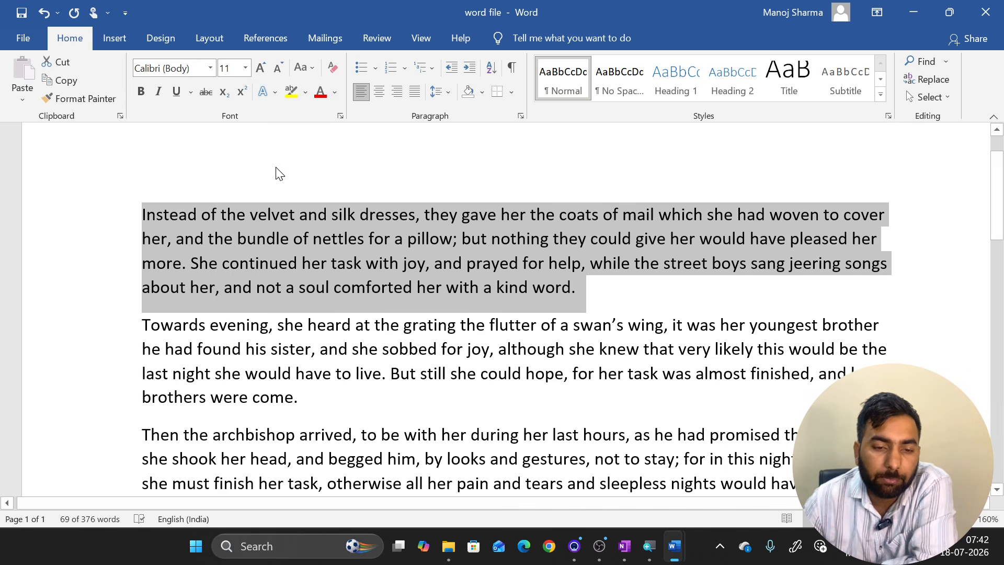
# Set the first paragraph's font size to the custom value 17 and undo the change.
pyautogui.click(246, 68)
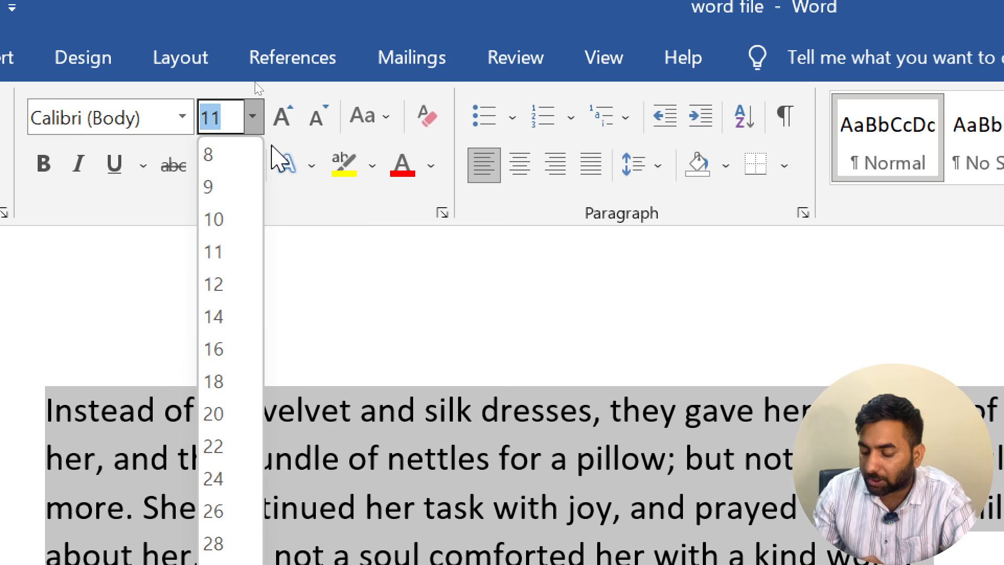
pyautogui.write('17')
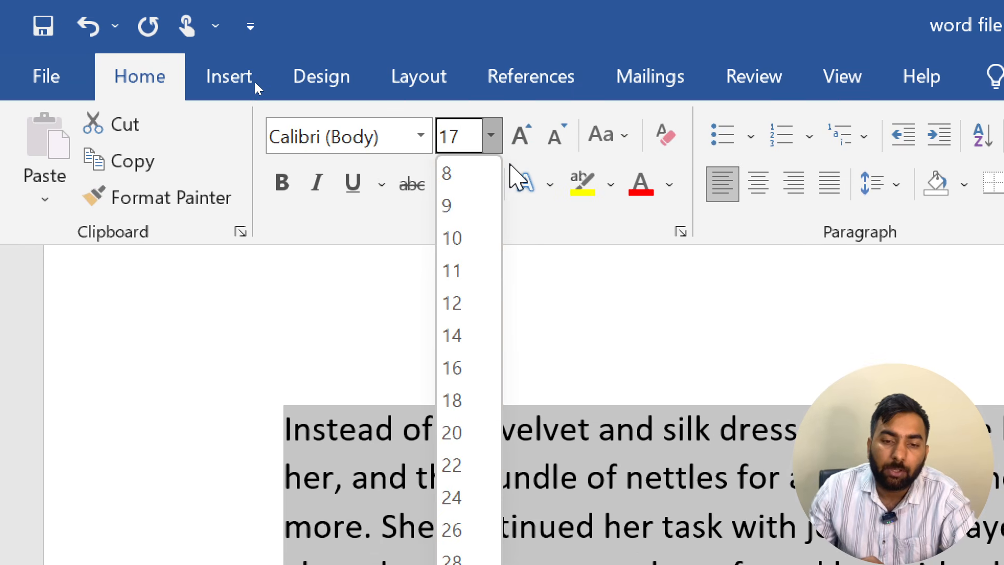
pyautogui.press('Return')
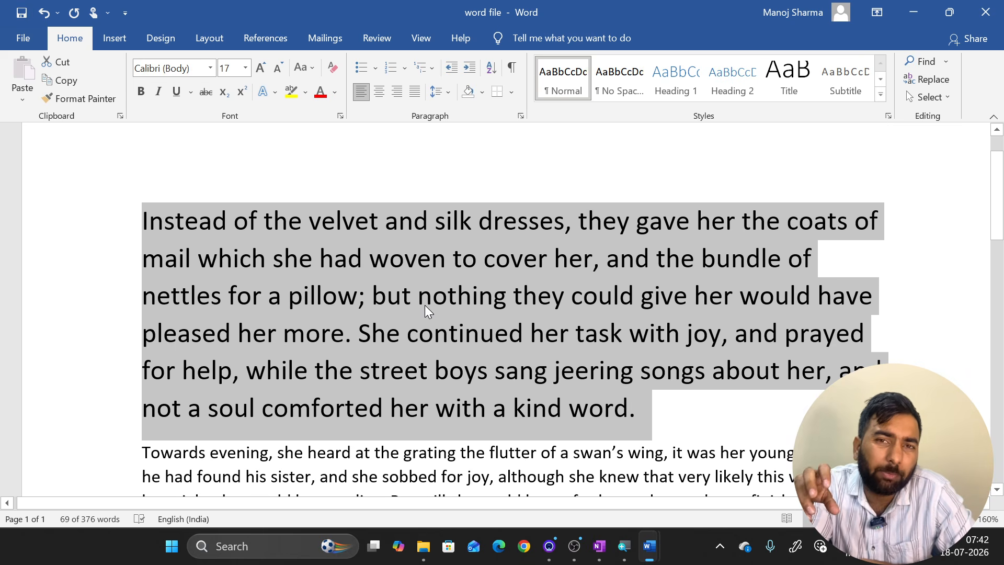
pyautogui.click(716, 420)
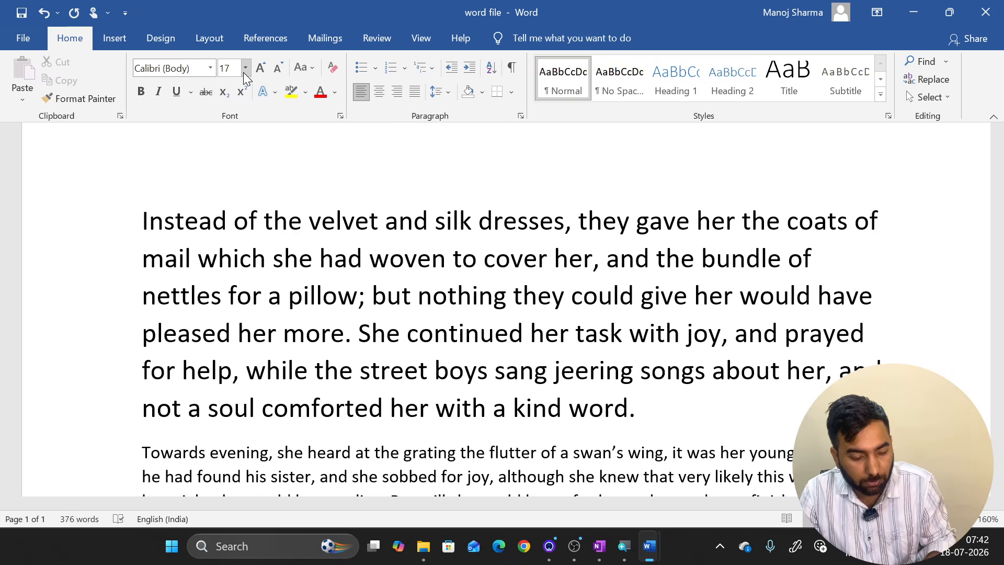
pyautogui.hotkey('ctrl', 'z')
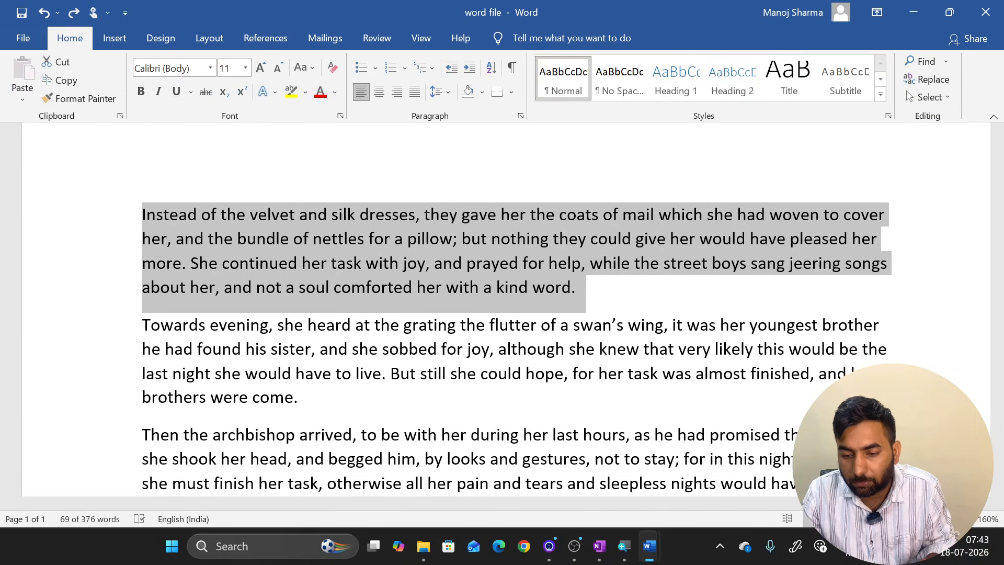
# Increase the selected first paragraph's font size to 14.
pyautogui.keyDown('ctrl'); pyautogui.scroll(-6, 457, 325); pyautogui.keyUp('ctrl')
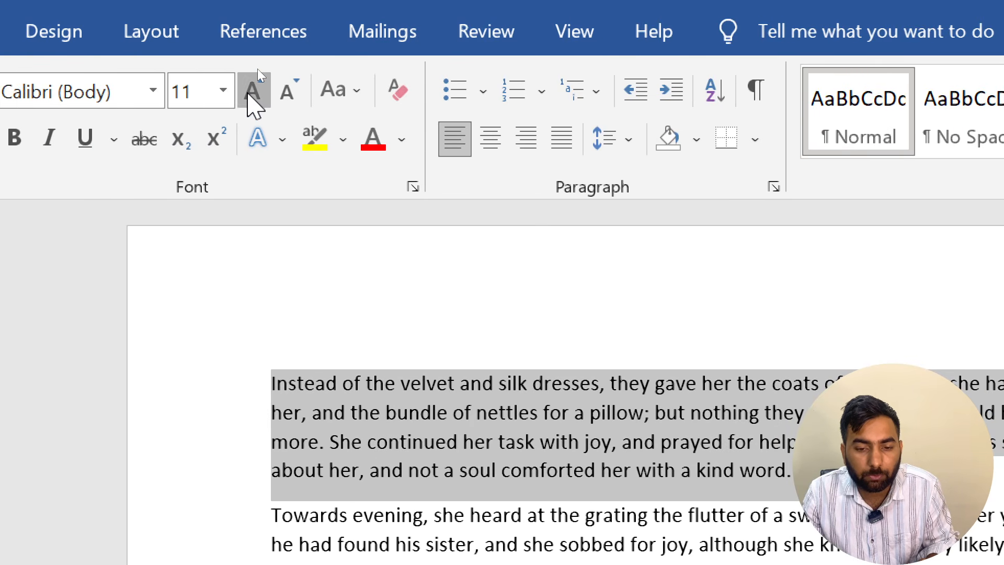
pyautogui.click(253, 92)
pyautogui.click(252, 92)
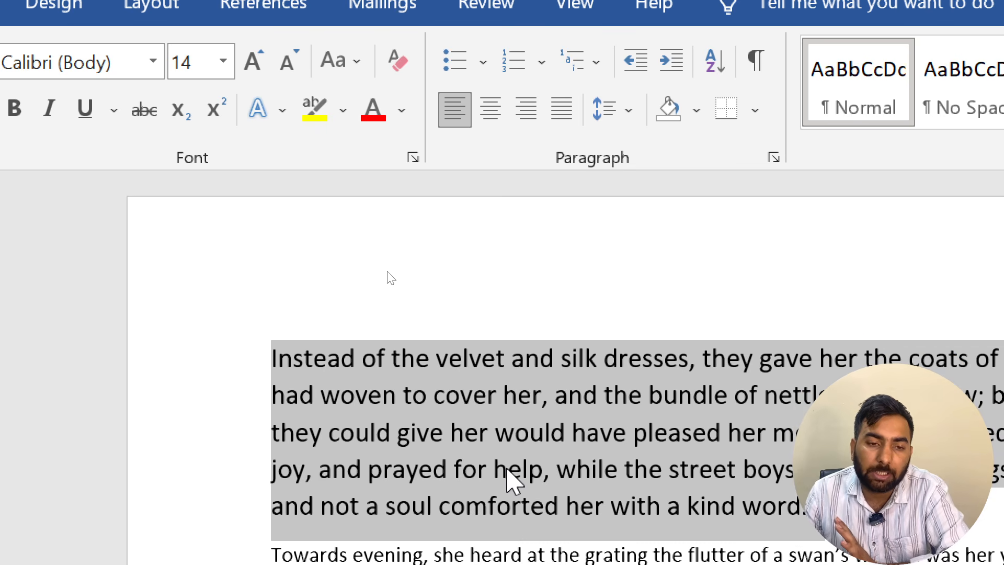
# Undo the first paragraph's last font size increase, and delete the paragraph and restore it.
pyautogui.click(507, 468)
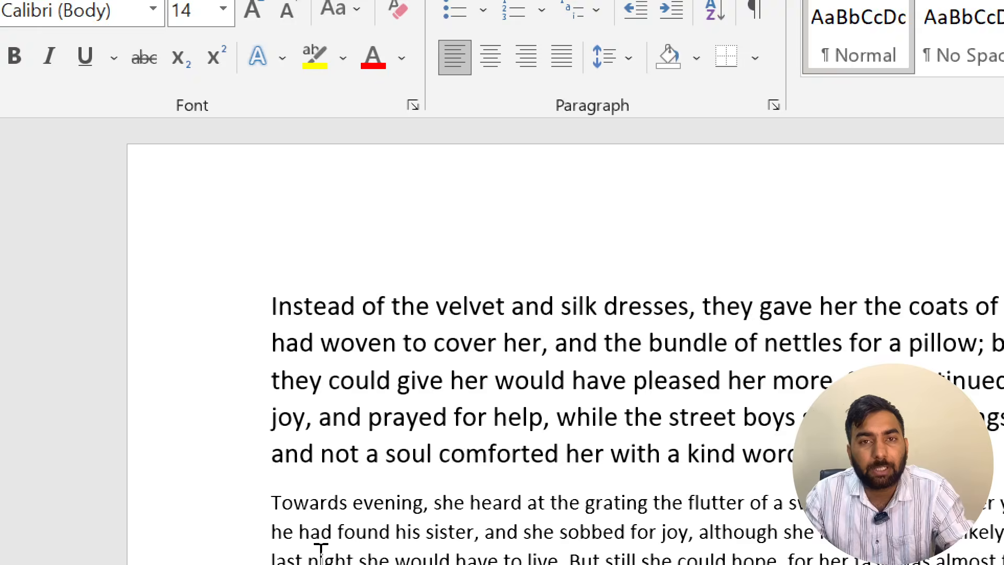
pyautogui.hotkey('ctrl', 'z')
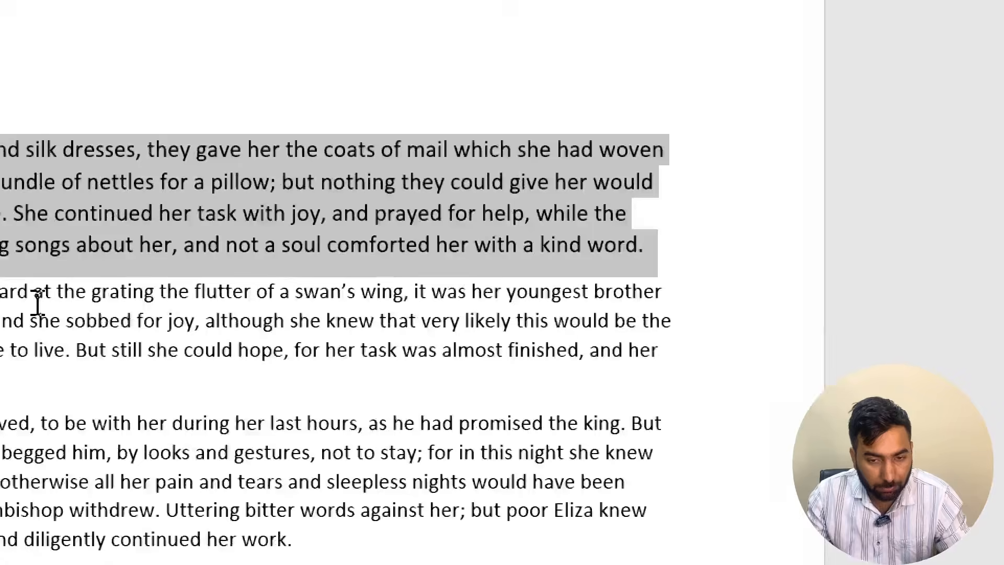
pyautogui.press('BackSpace')
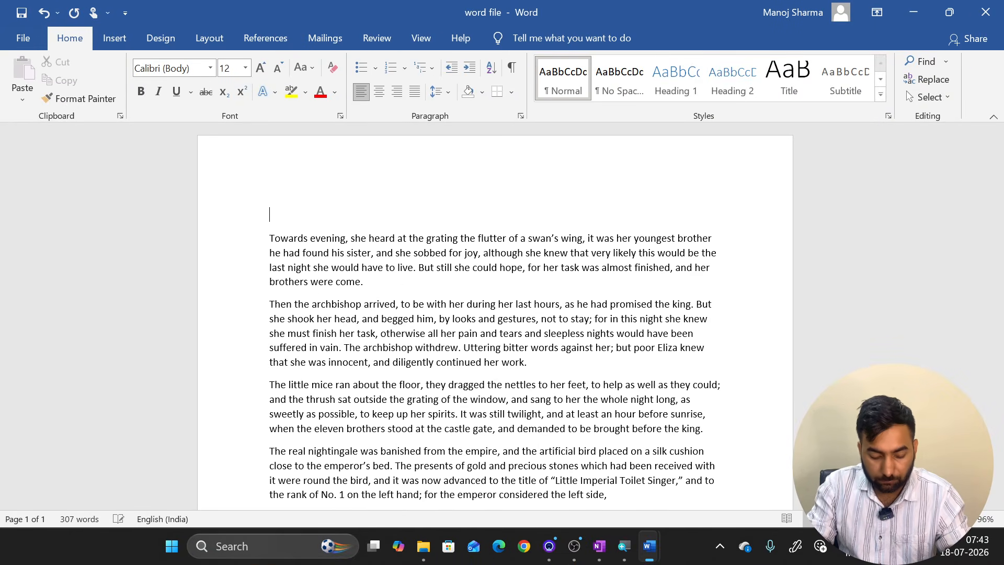
pyautogui.hotkey('ctrl', 'z')
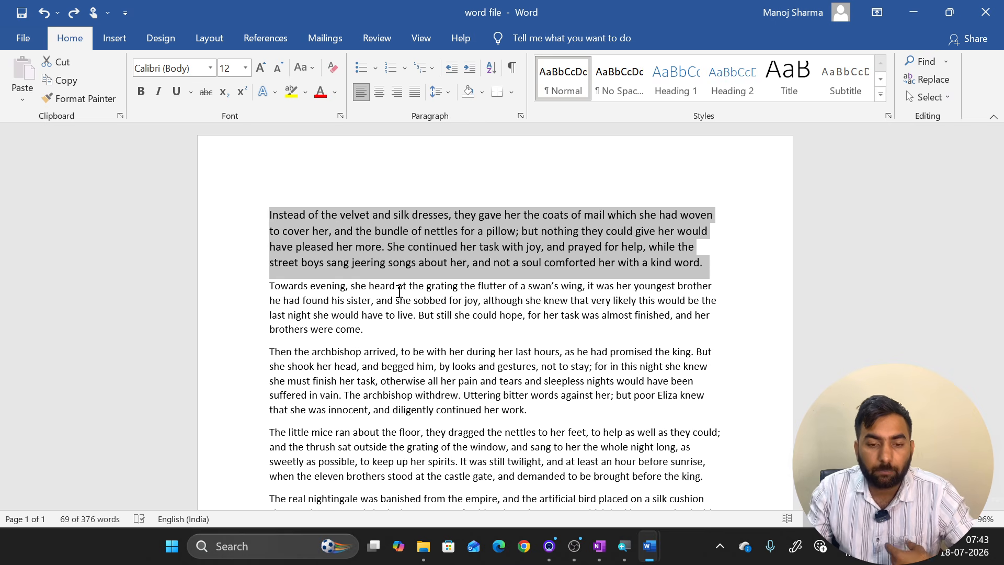
pyautogui.click(350, 231)
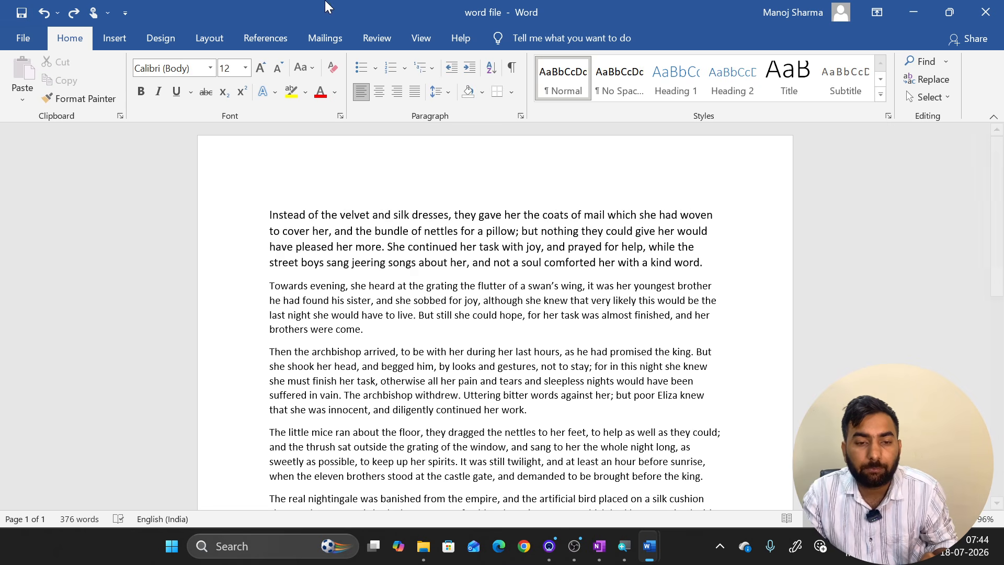
# Undo the remaining font size increase and set the first paragraph's font size to the custom value 13.
pyautogui.hotkey('ctrl', 'z')
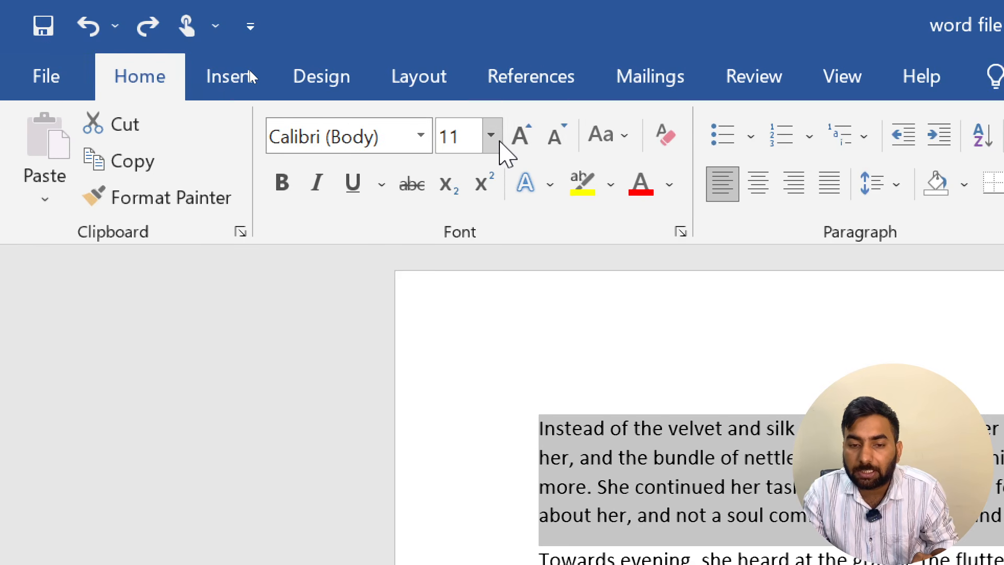
pyautogui.click(491, 136)
pyautogui.write('13')
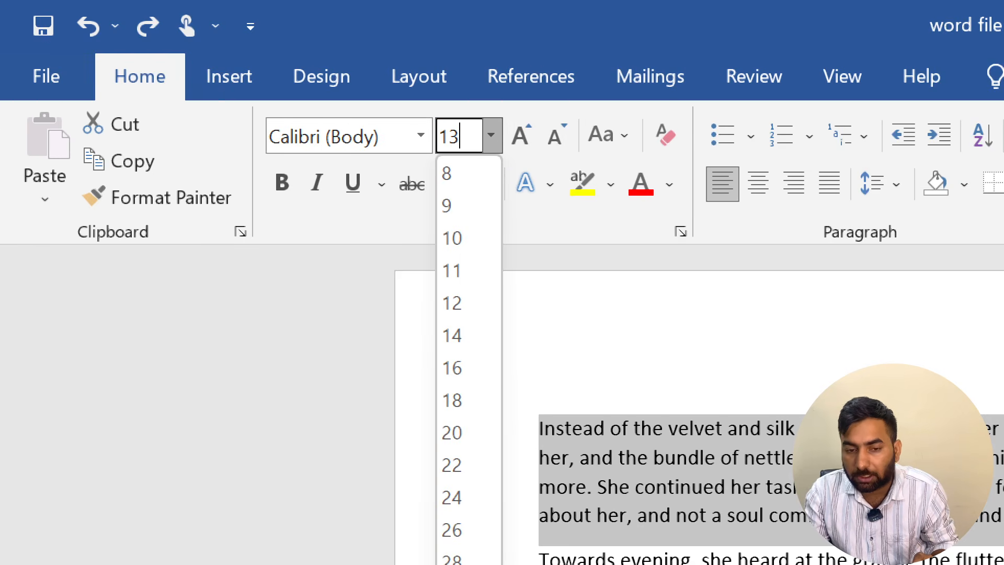
pyautogui.press('Return')
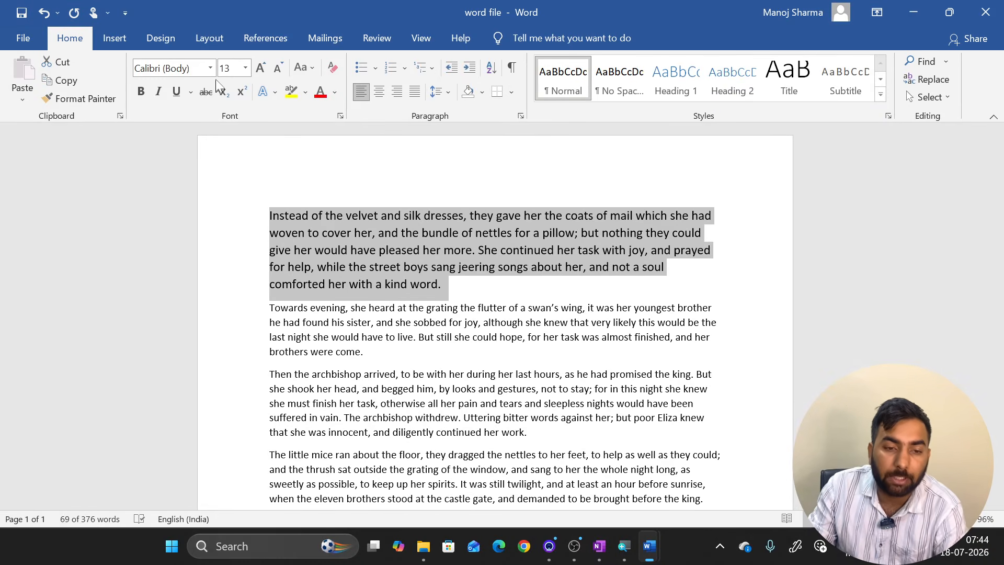
pyautogui.click(309, 238)
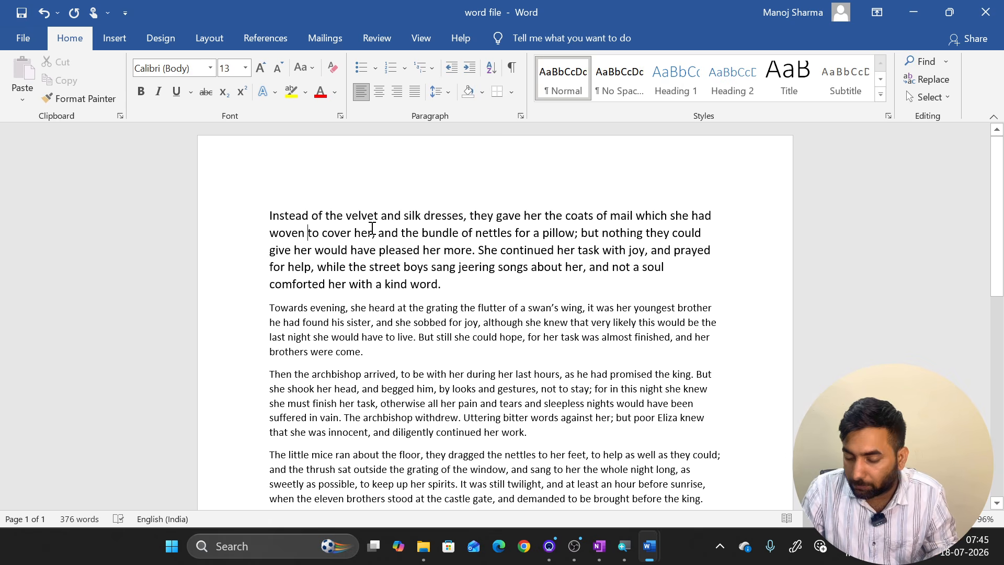
pyautogui.press('super')
pyautogui.press('super')
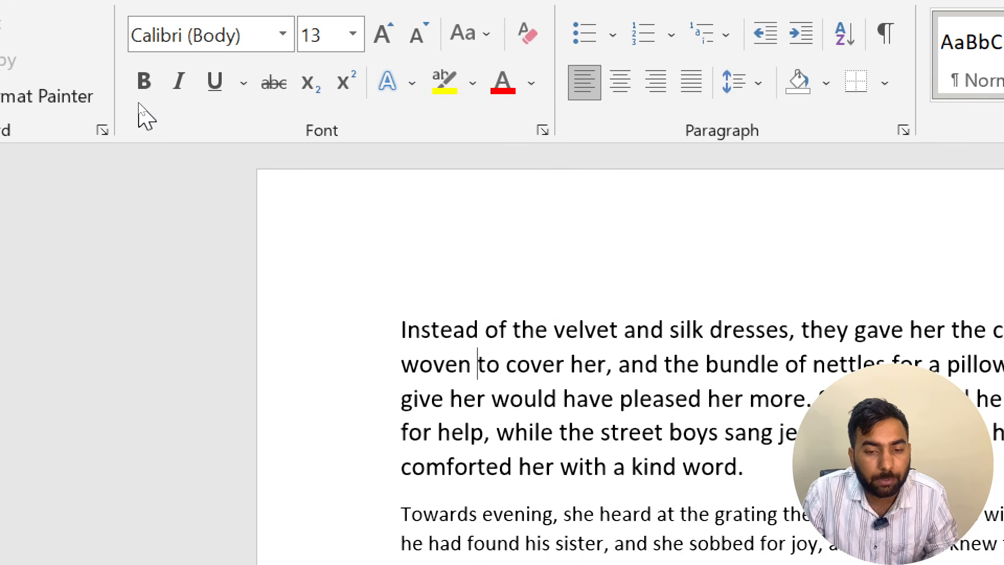
# Make the whole first paragraph bold and deselect it.
pyautogui.tripleClick(646, 429)
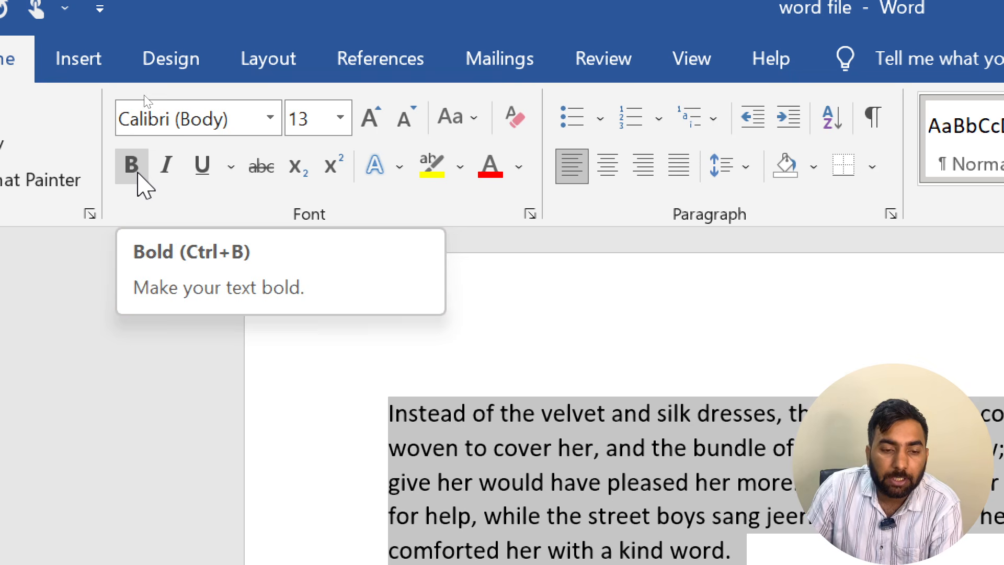
pyautogui.click(132, 166)
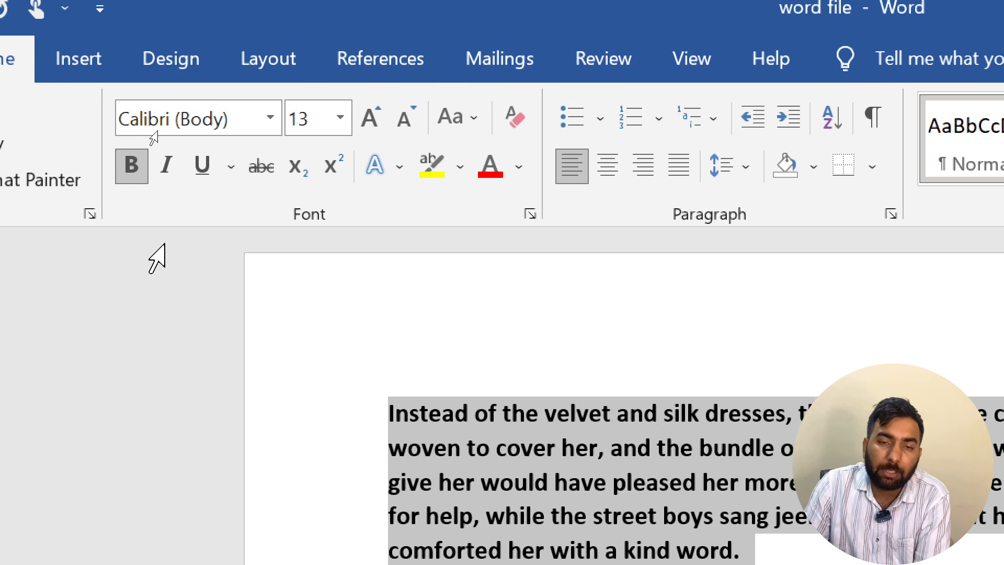
pyautogui.click(608, 448)
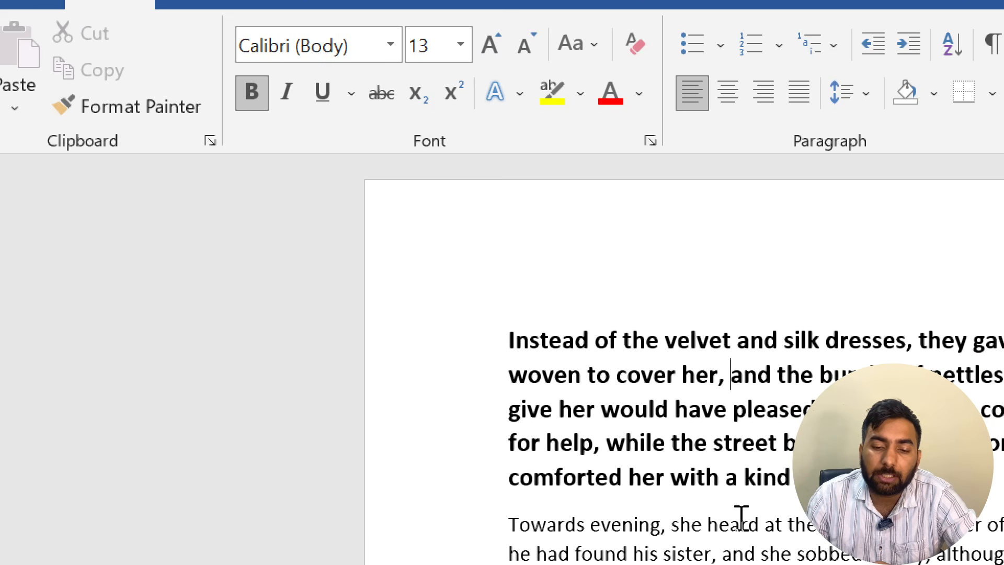
# Toggle the first paragraph's bold formatting off and on, leave it off, and deselect the text.
pyautogui.tripleClick(747, 374)
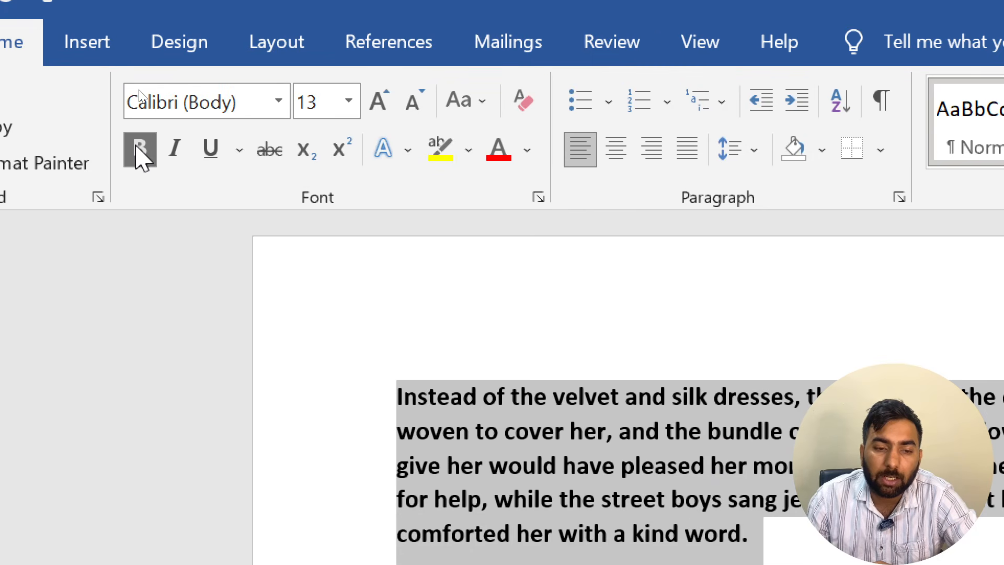
pyautogui.click(139, 150)
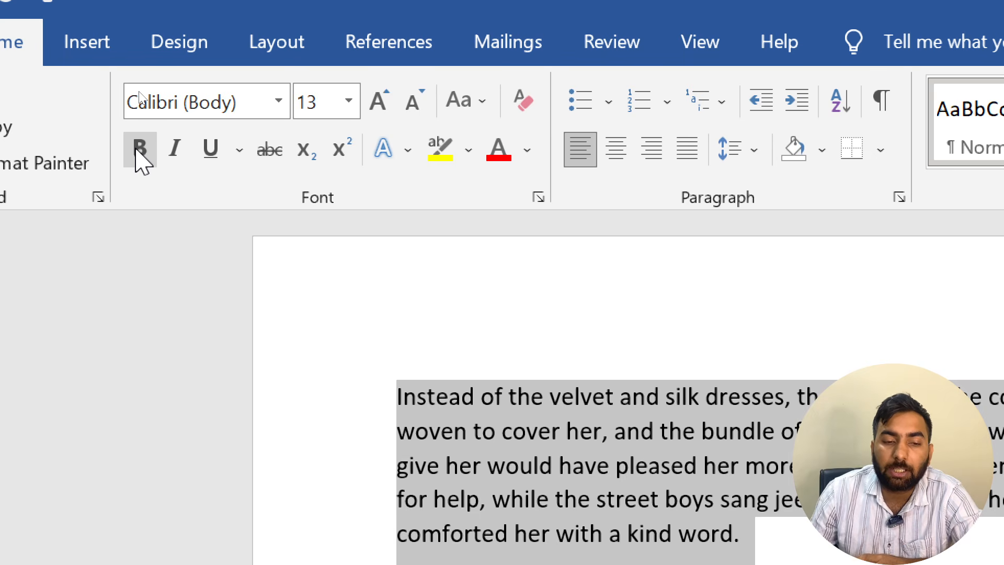
pyautogui.click(139, 151)
pyautogui.click(139, 151)
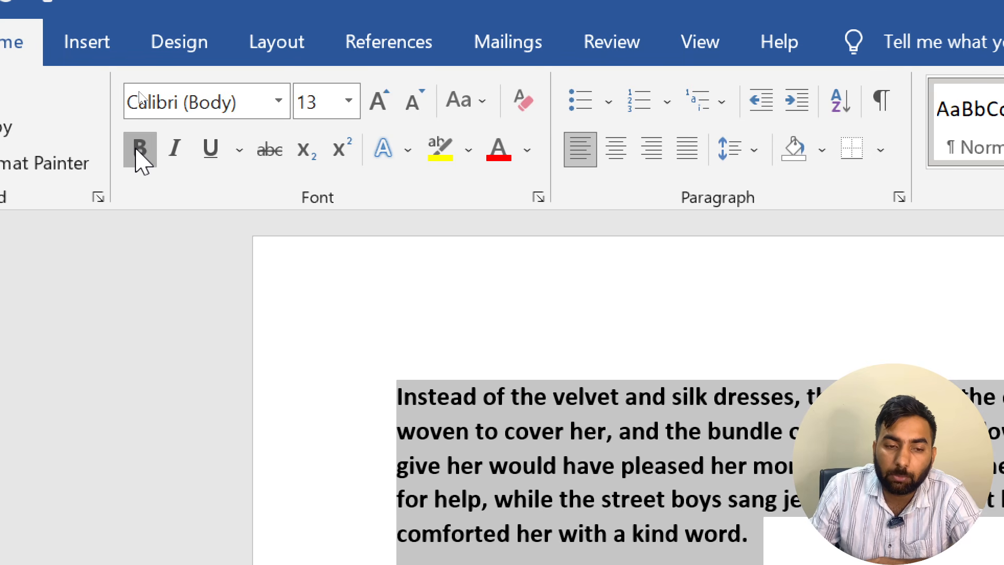
pyautogui.click(139, 151)
pyautogui.click(139, 151)
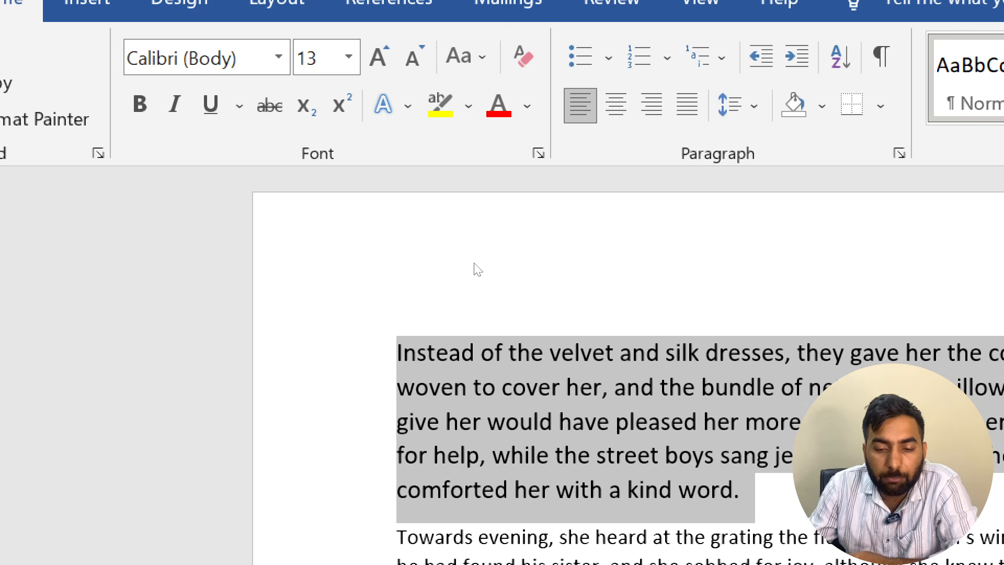
pyautogui.click(806, 498)
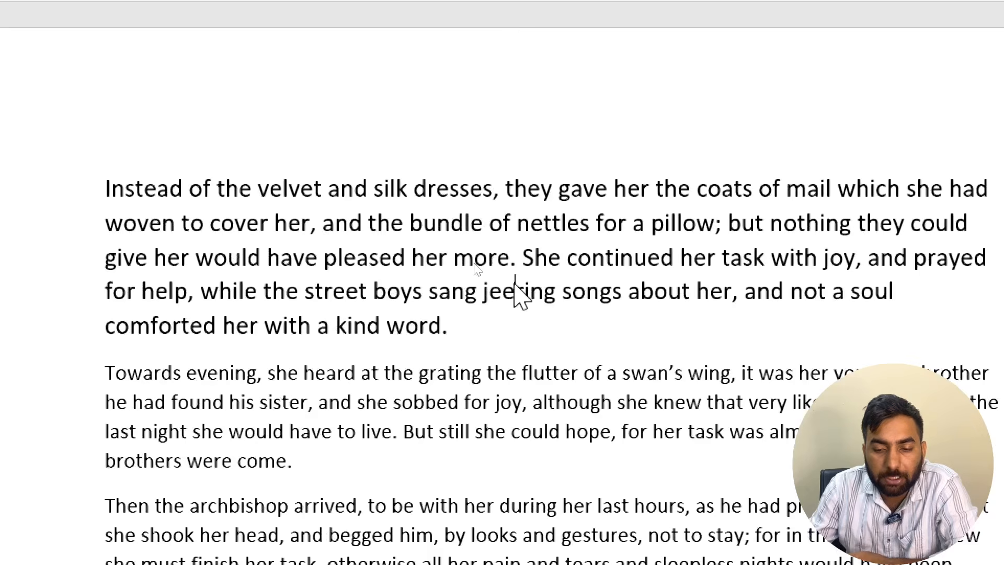
# Select the whole first paragraph, make it italic and deselect it.
pyautogui.tripleClick(317, 257)
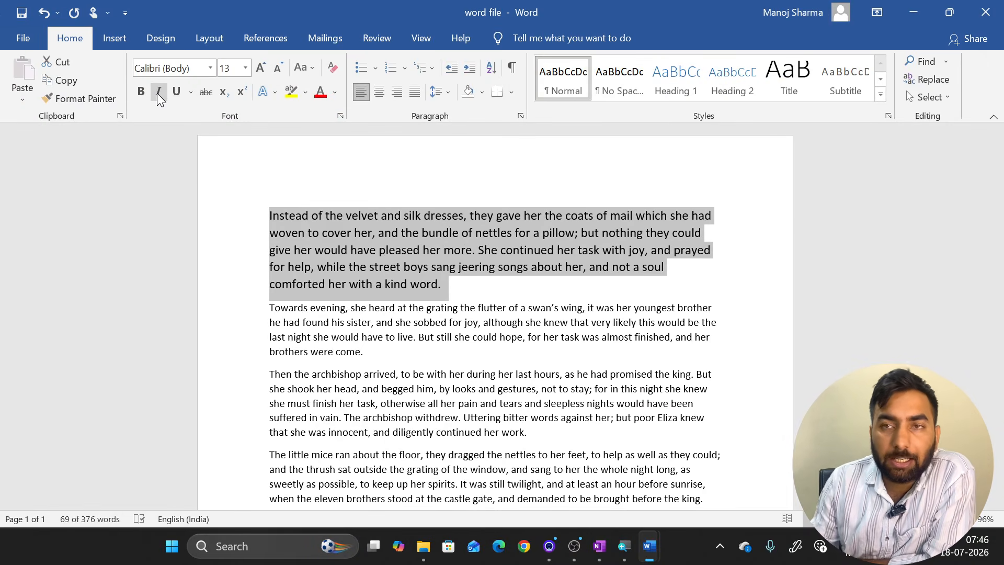
pyautogui.click(404, 267)
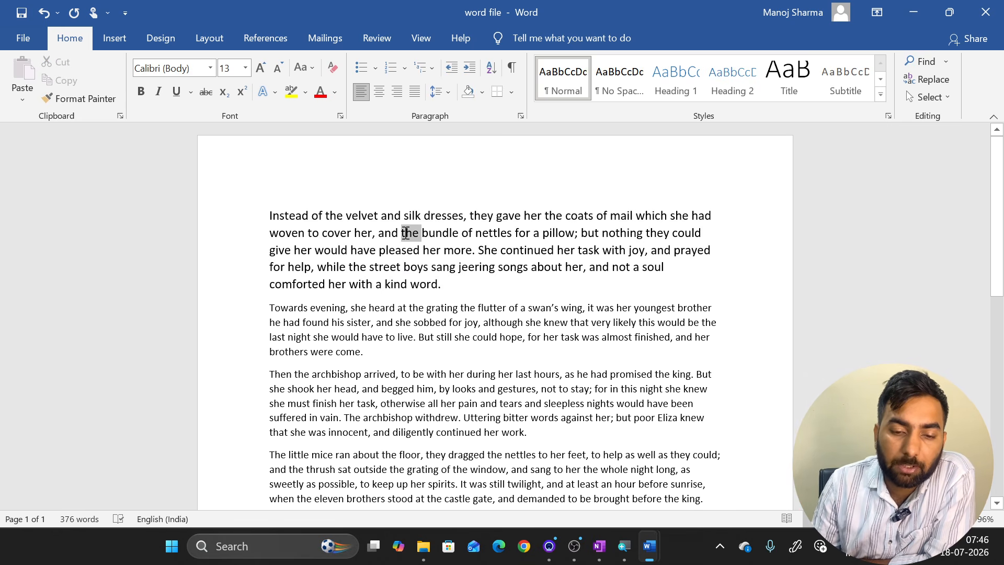
pyautogui.tripleClick(405, 233)
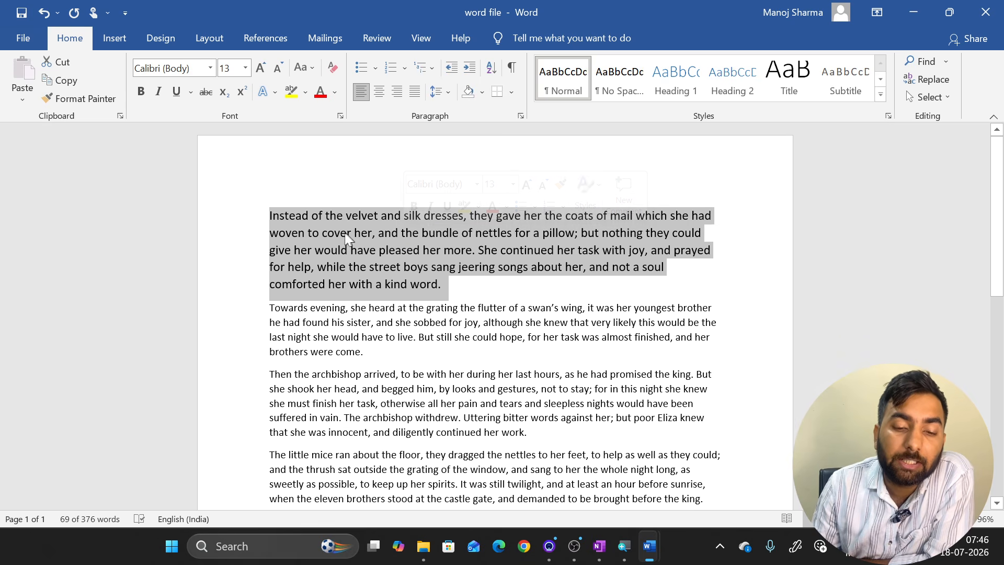
pyautogui.click(159, 94)
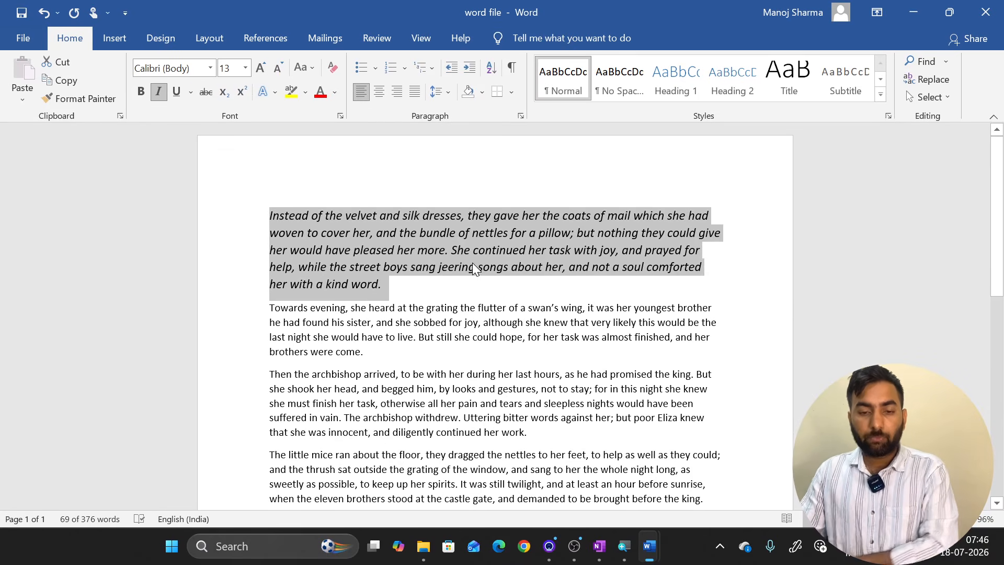
pyautogui.click(453, 248)
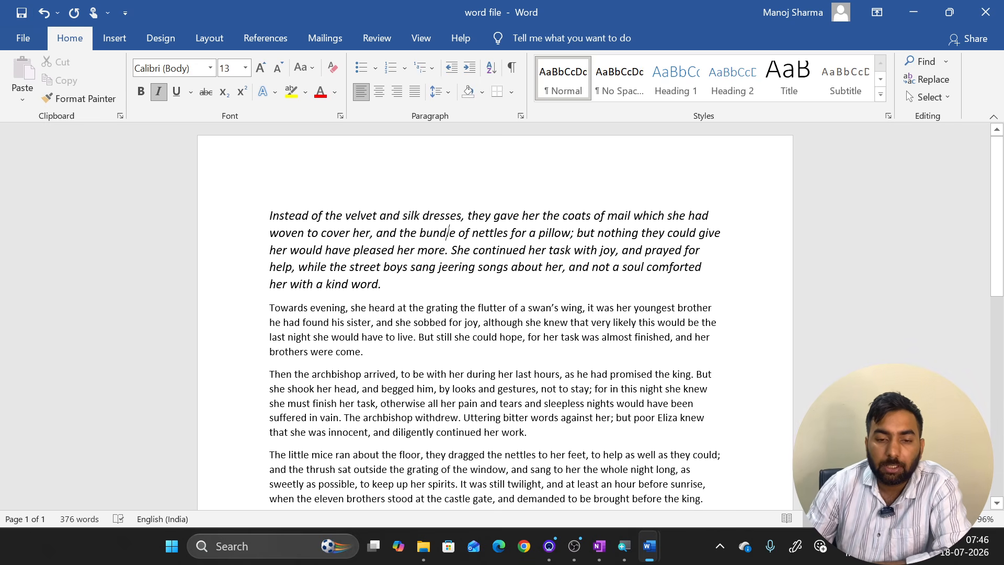
# Select the first paragraph, preview the underline styles on it, such as the dashed line, and dismiss the list.
pyautogui.tripleClick(447, 233)
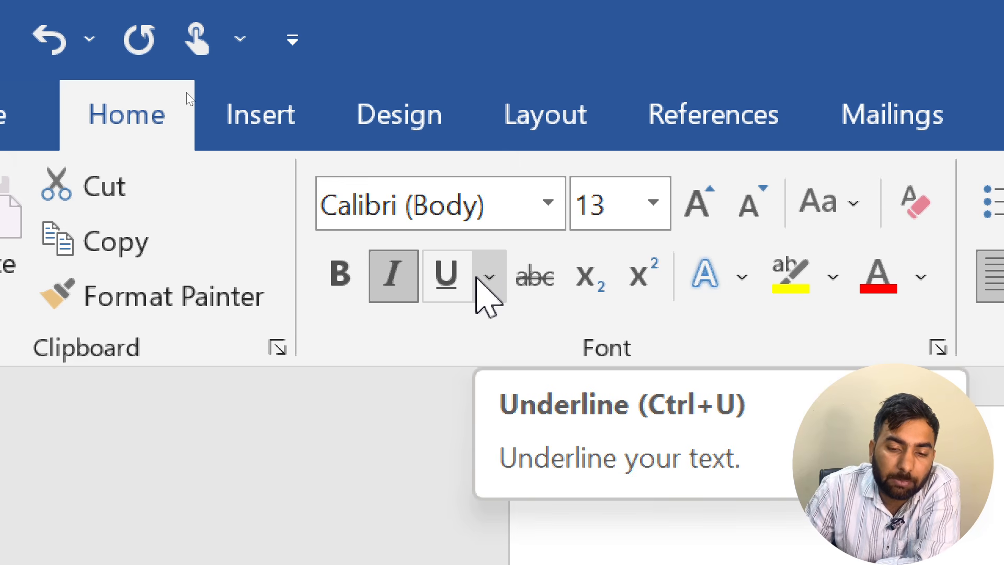
pyautogui.click(488, 277)
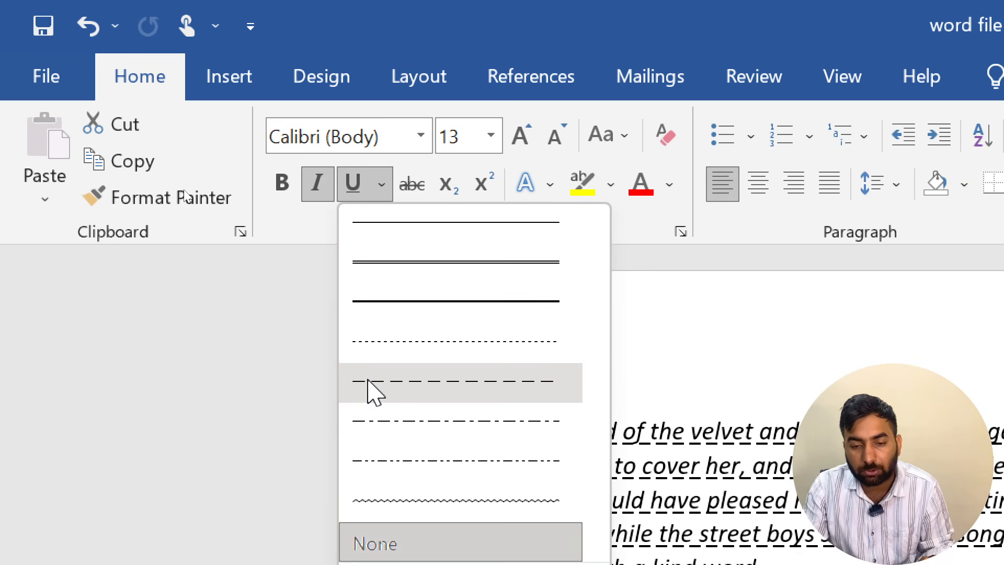
pyautogui.click(369, 382)
pyautogui.press('super')
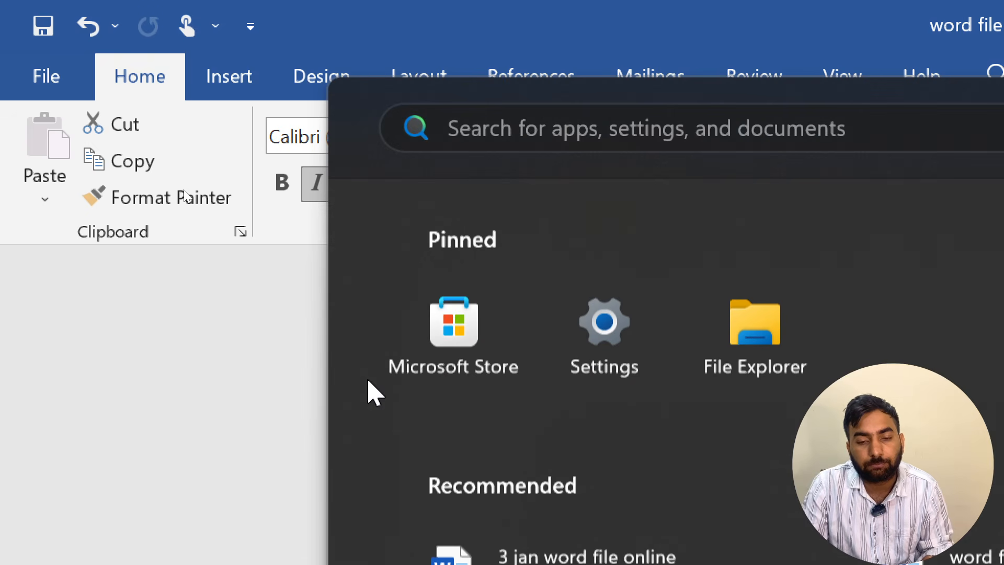
pyautogui.click(128, 373)
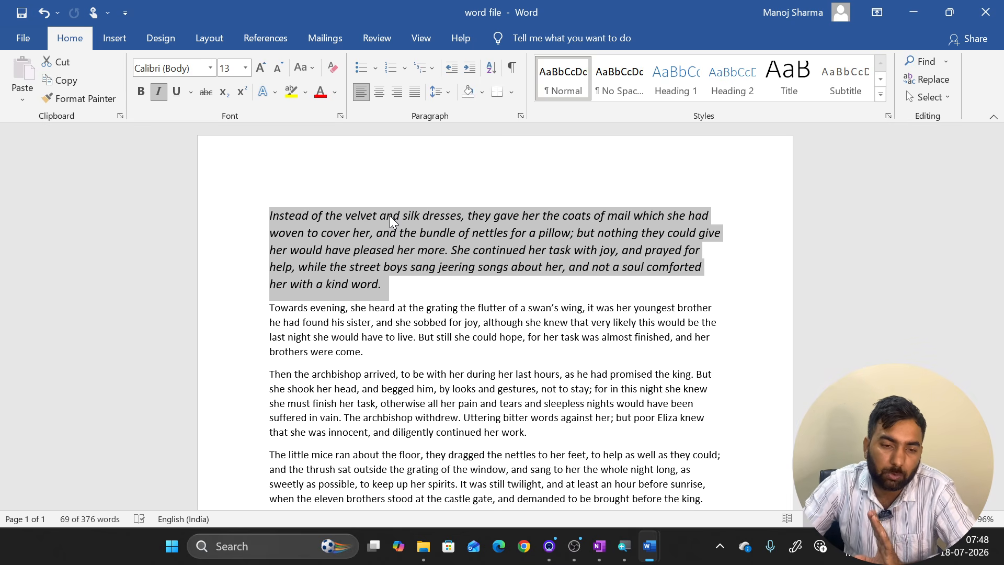
# Apply a double underline to the first paragraph and remove the underline again.
pyautogui.click(191, 93)
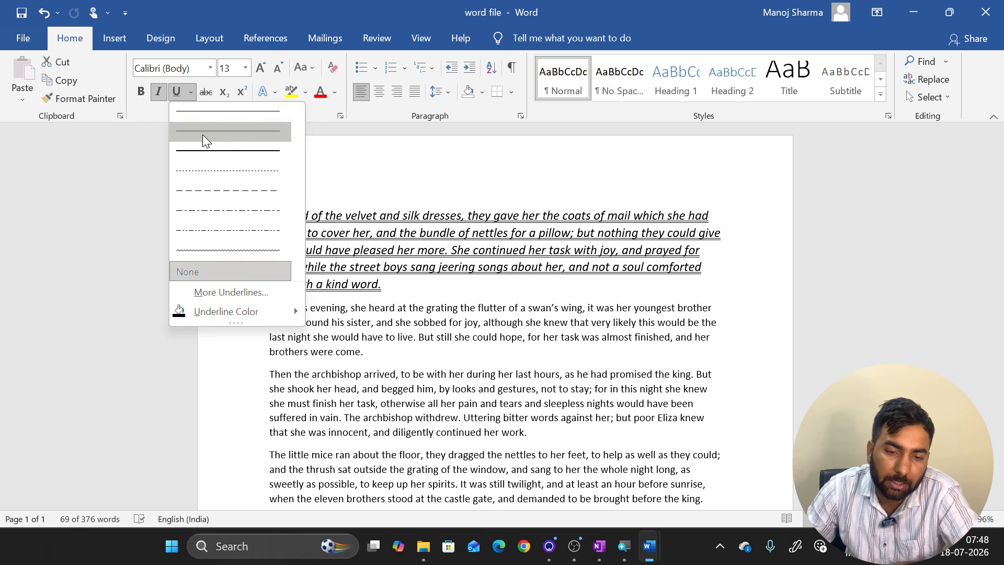
pyautogui.click(209, 112)
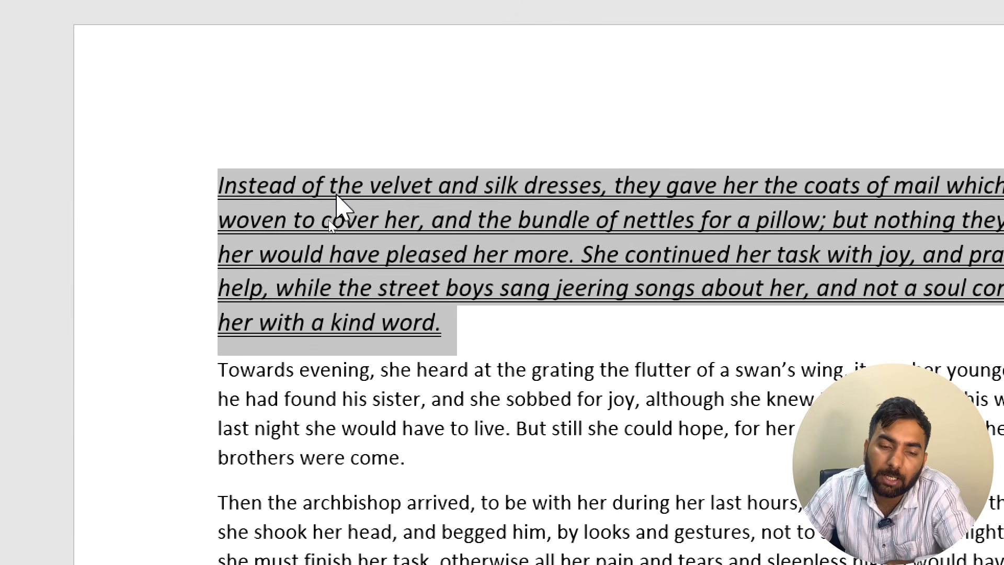
pyautogui.click(493, 342)
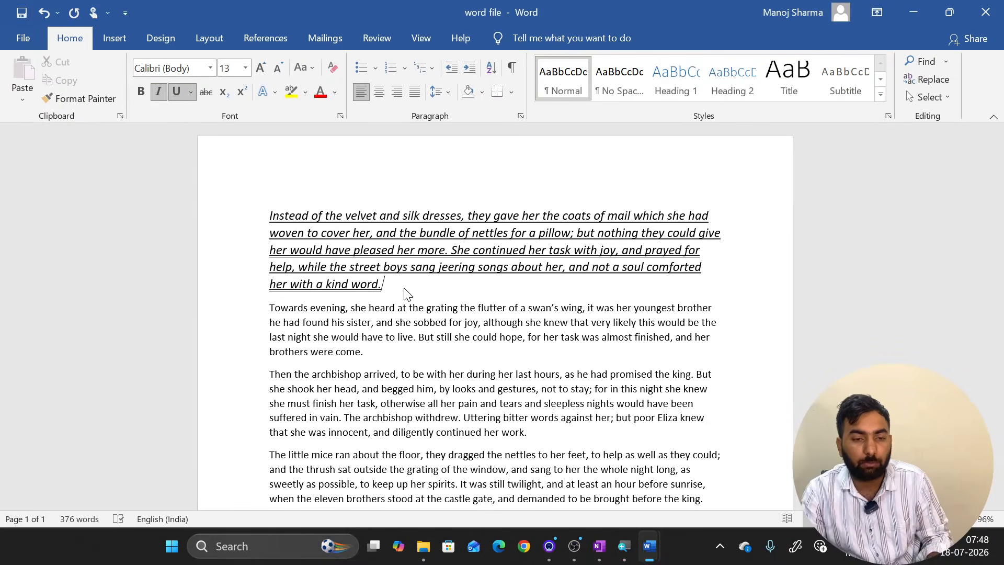
pyautogui.tripleClick(372, 233)
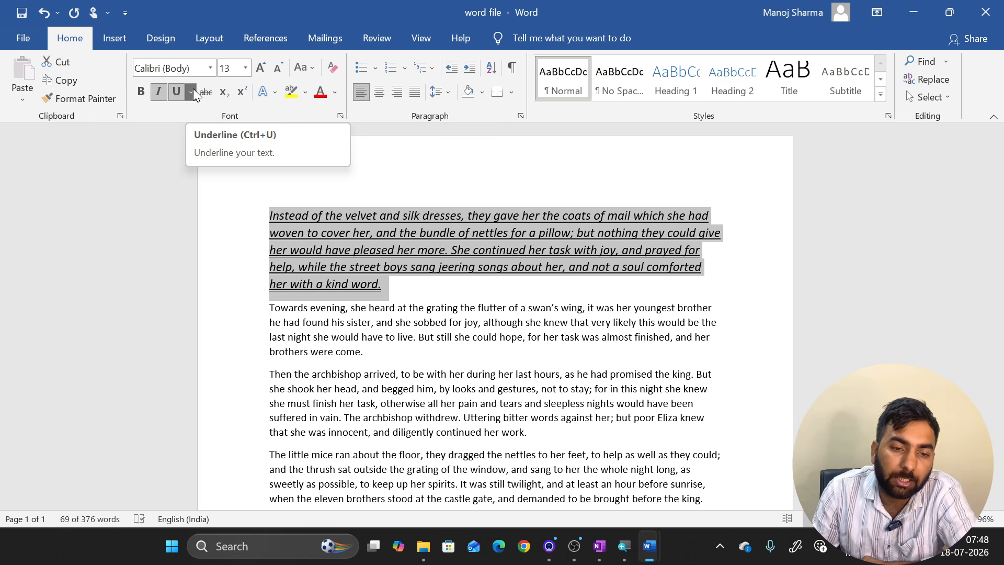
pyautogui.click(177, 91)
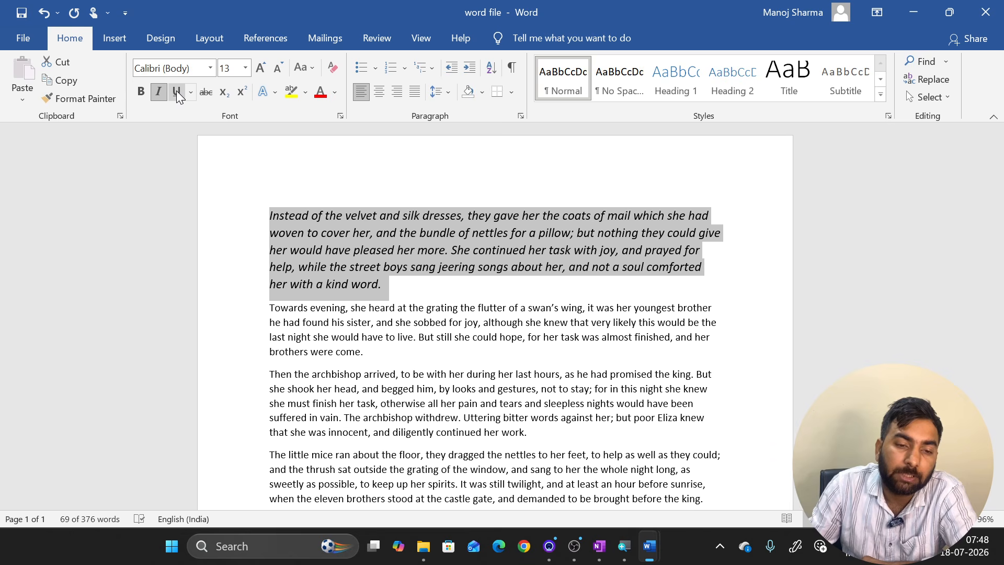
# Look through the underline styles and the underline color option for the first paragraph, and close the list unchanged.
pyautogui.click(191, 93)
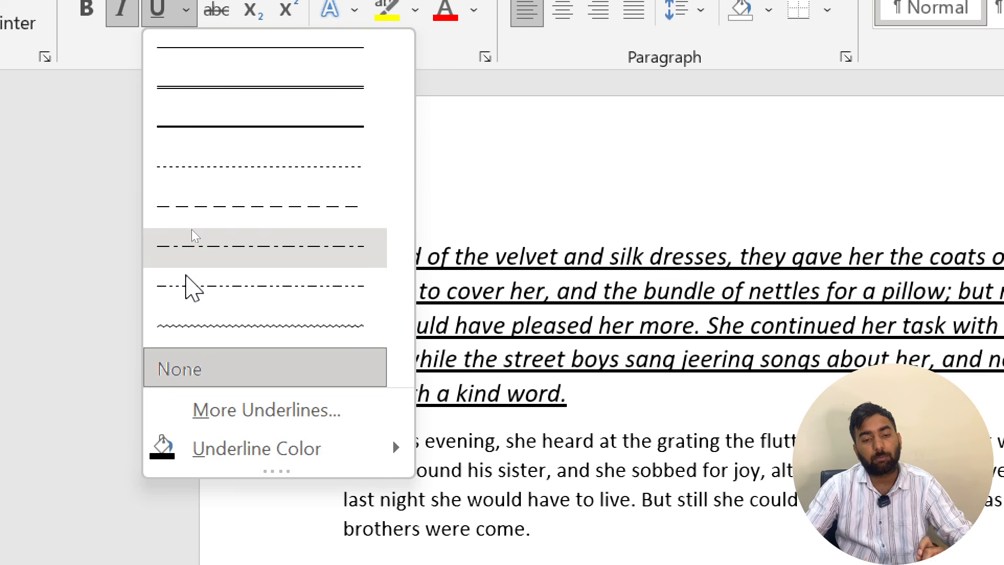
pyautogui.moveTo(195, 439)
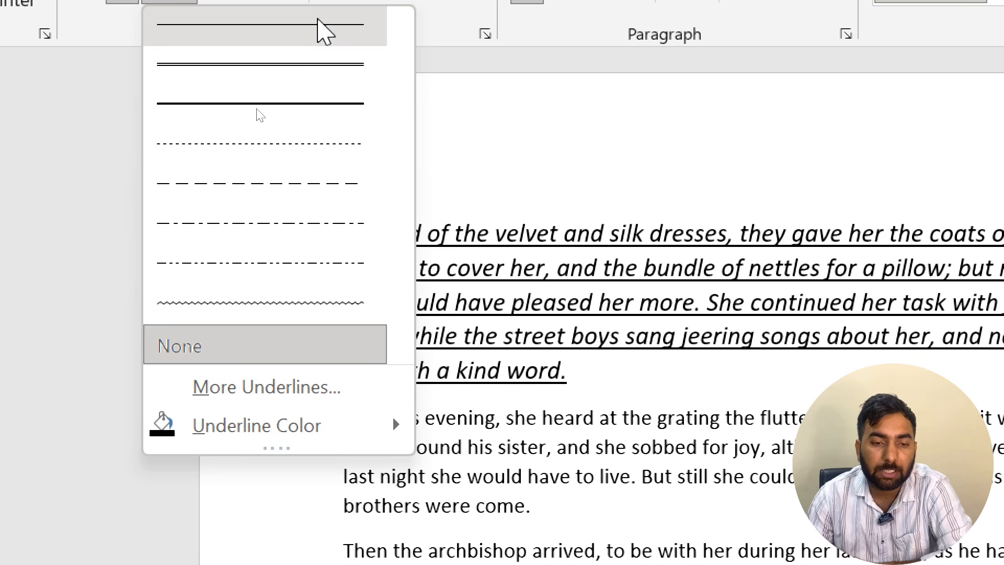
pyautogui.click(481, 205)
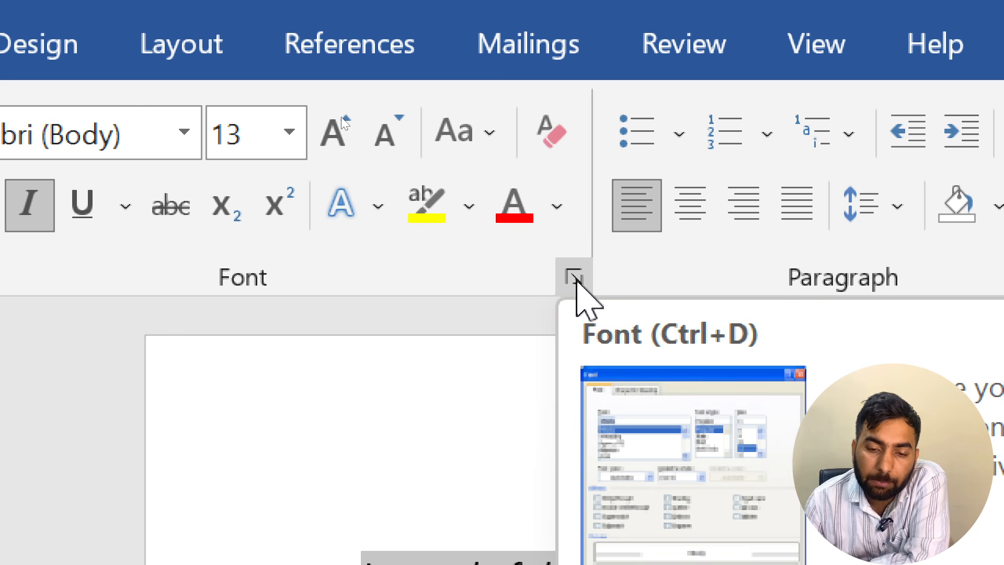
# Apply a double underline in red to the first paragraph through the Font dialog and deselect the text.
pyautogui.click(574, 278)
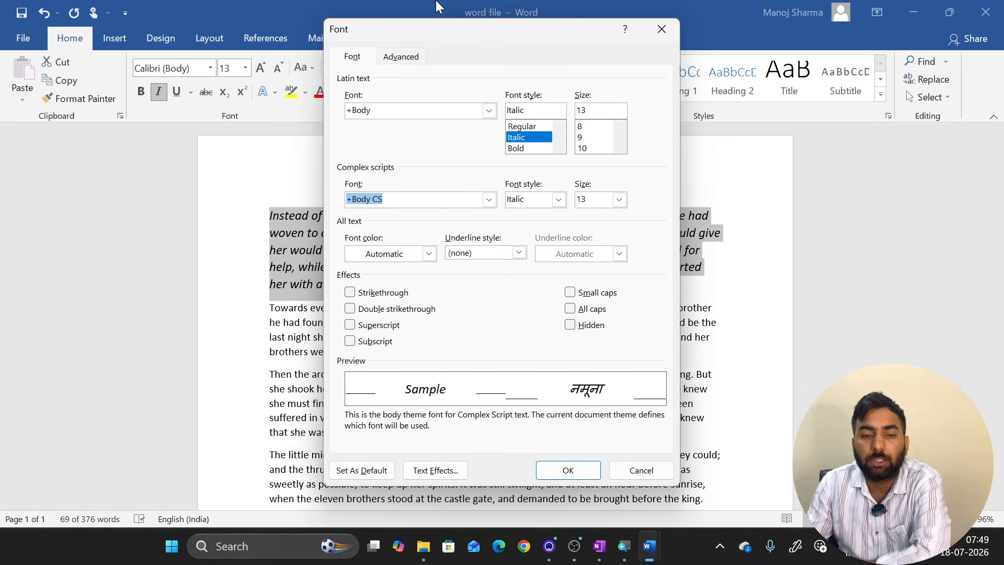
pyautogui.click(660, 29)
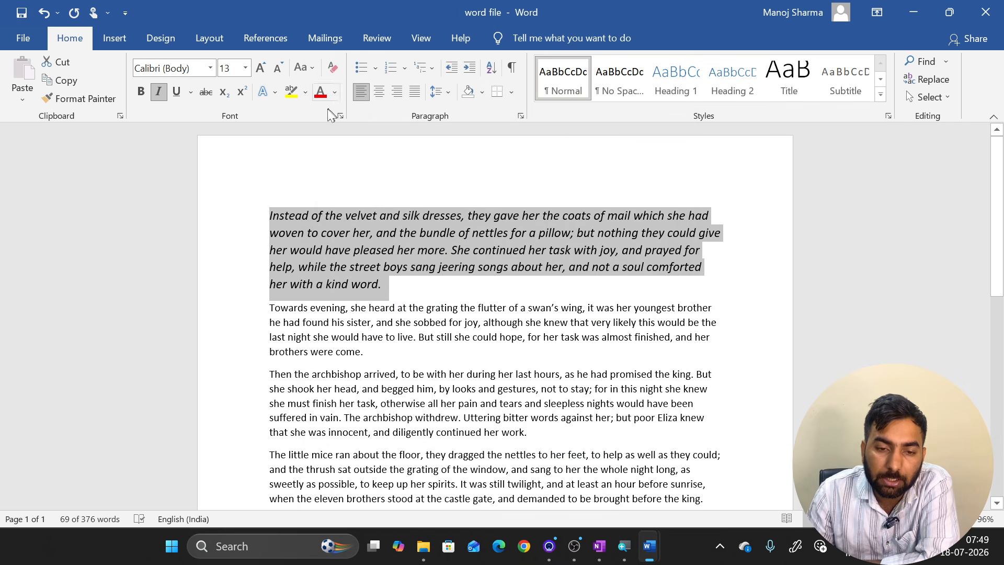
pyautogui.click(340, 116)
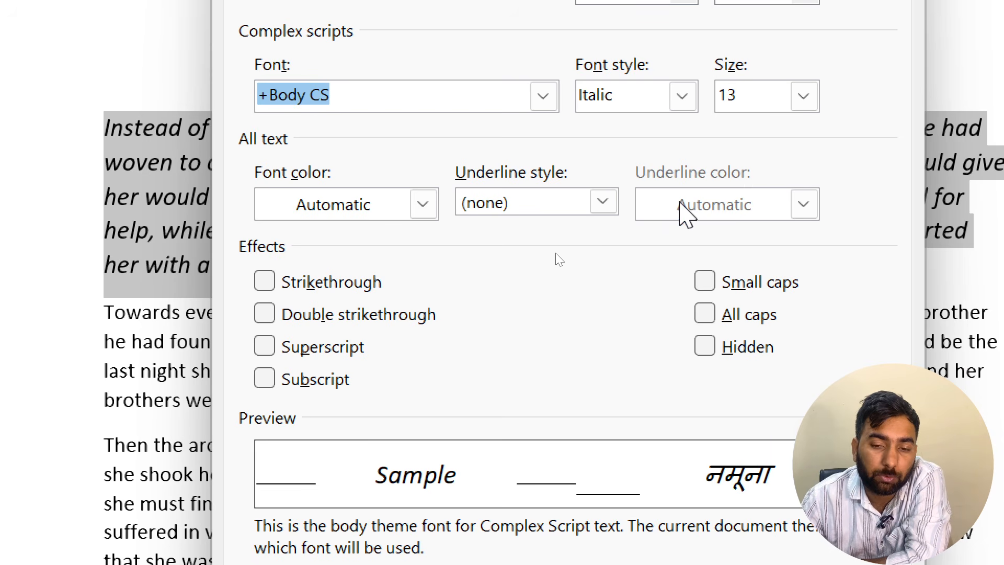
pyautogui.click(613, 210)
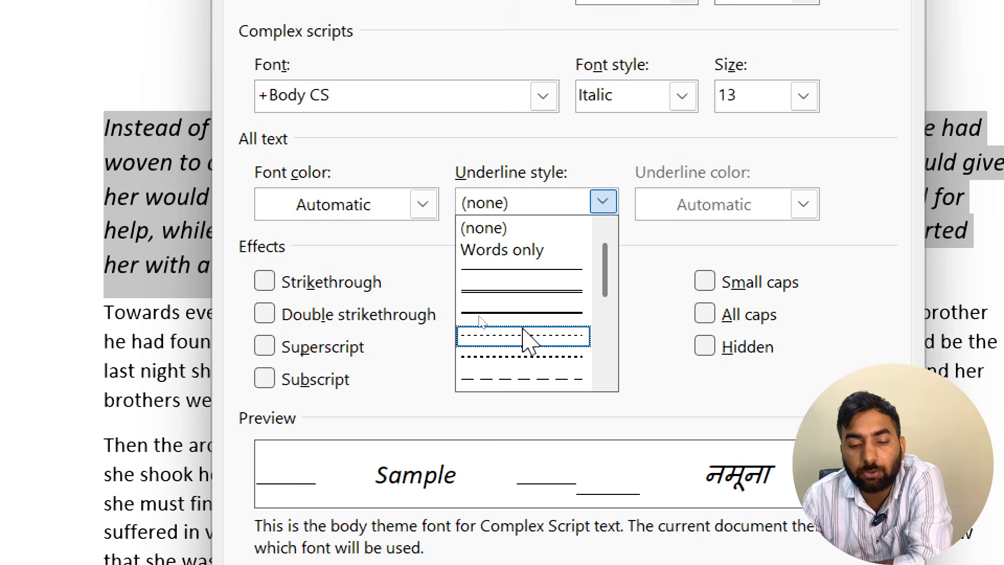
pyautogui.click(513, 295)
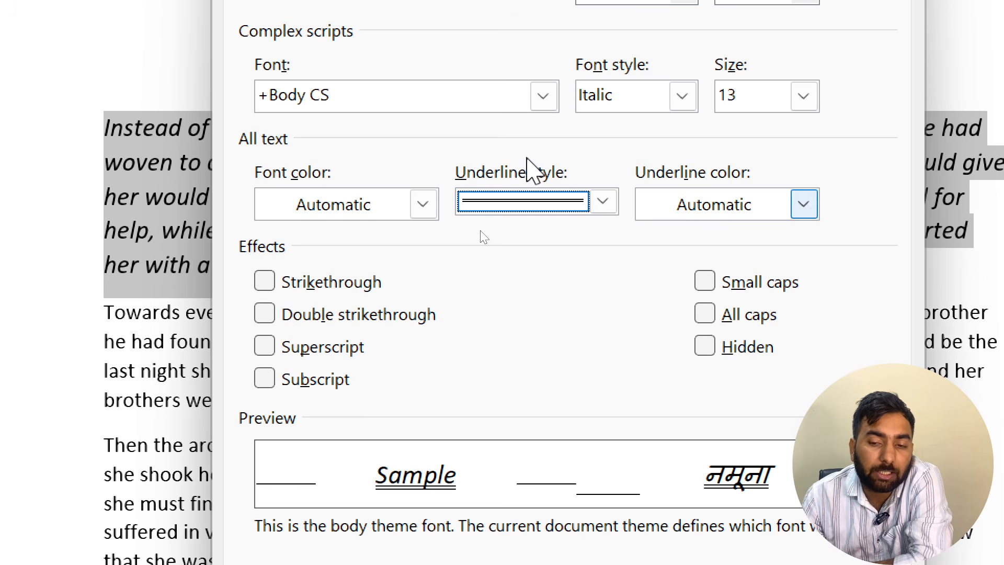
pyautogui.click(803, 204)
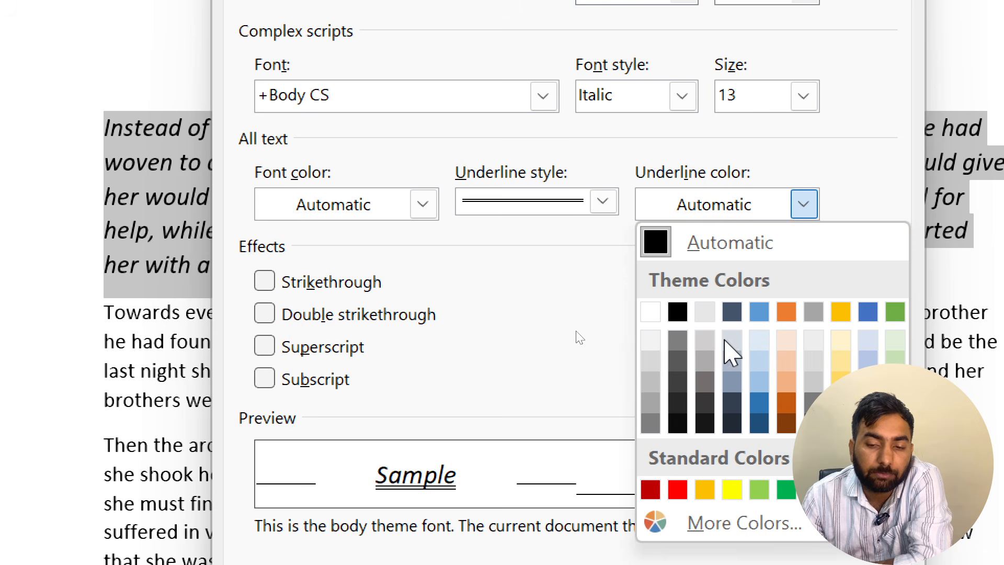
pyautogui.click(676, 490)
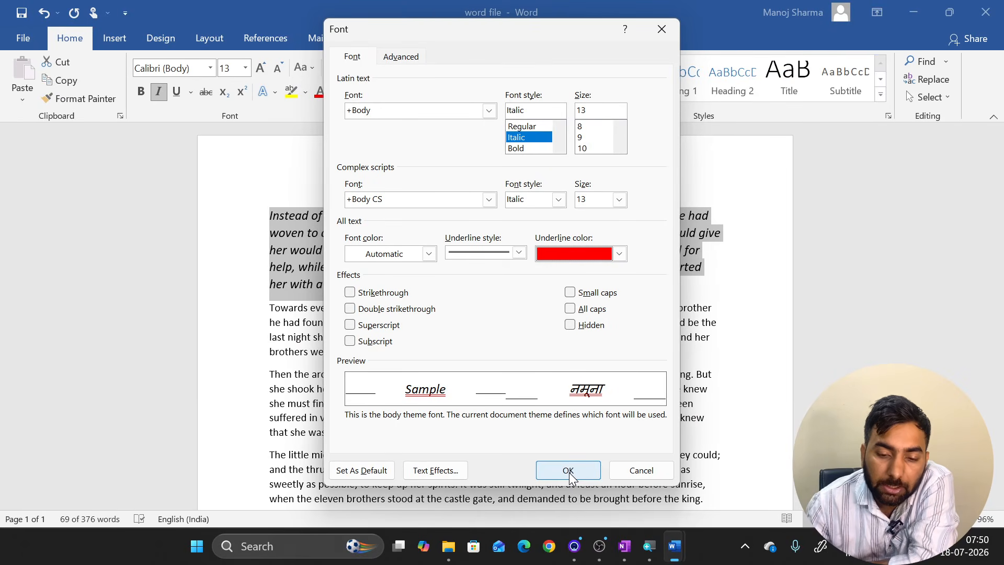
pyautogui.click(569, 470)
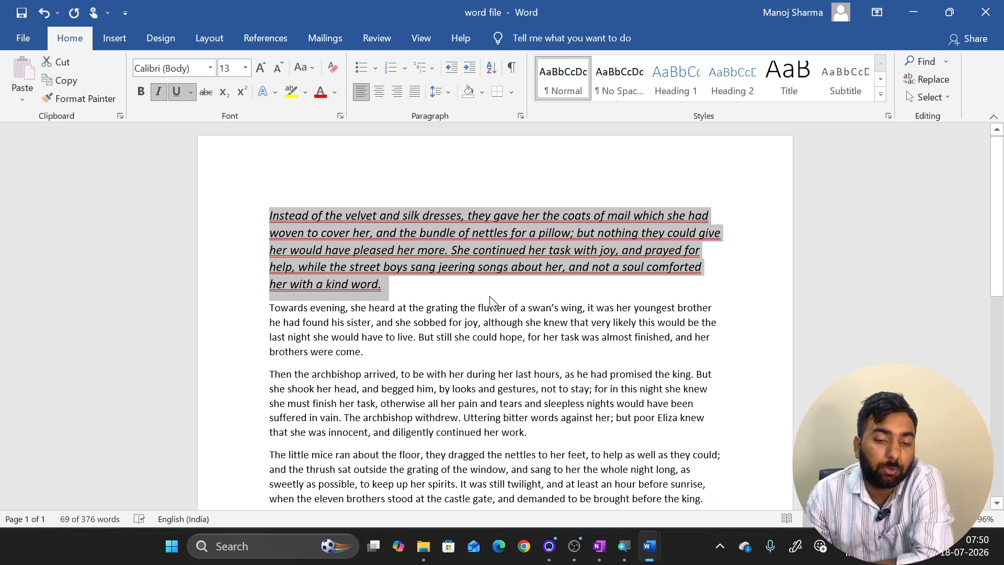
pyautogui.click(490, 295)
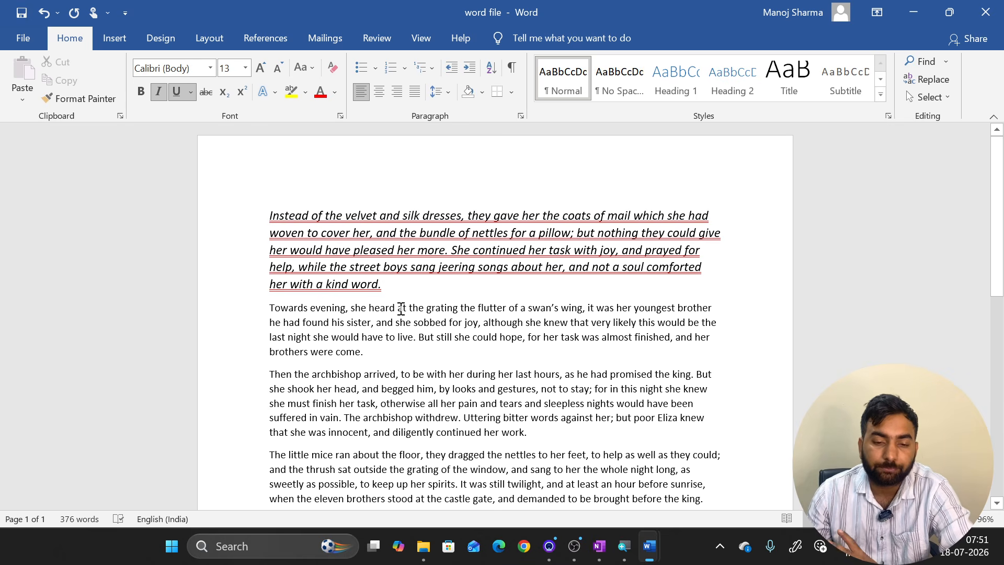
# Strike through the whole second paragraph, starting "Towards evening", and deselect it.
pyautogui.scroll(-2, 400, 308)
pyautogui.scroll(-5, 400, 308)
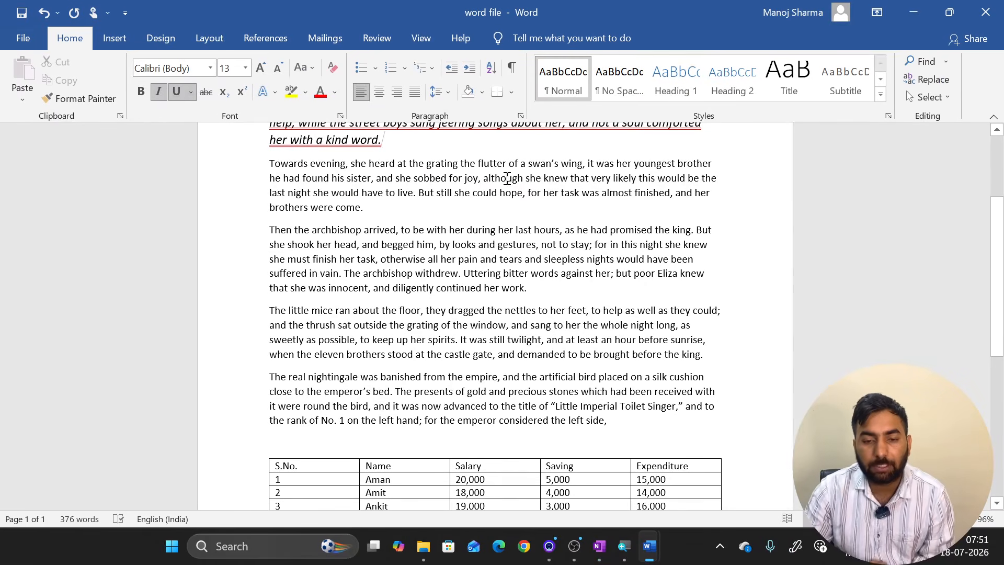
pyautogui.tripleClick(506, 179)
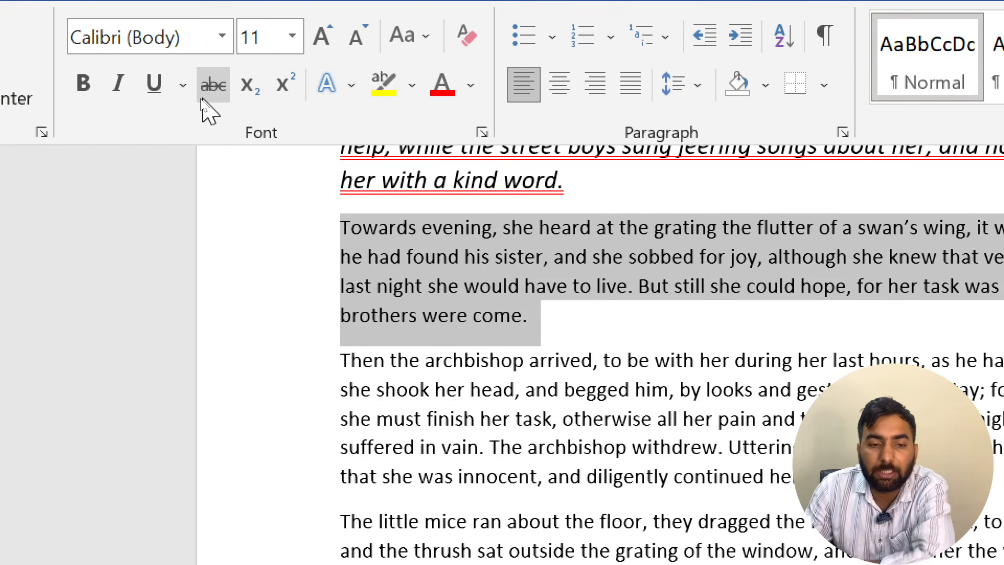
pyautogui.click(209, 85)
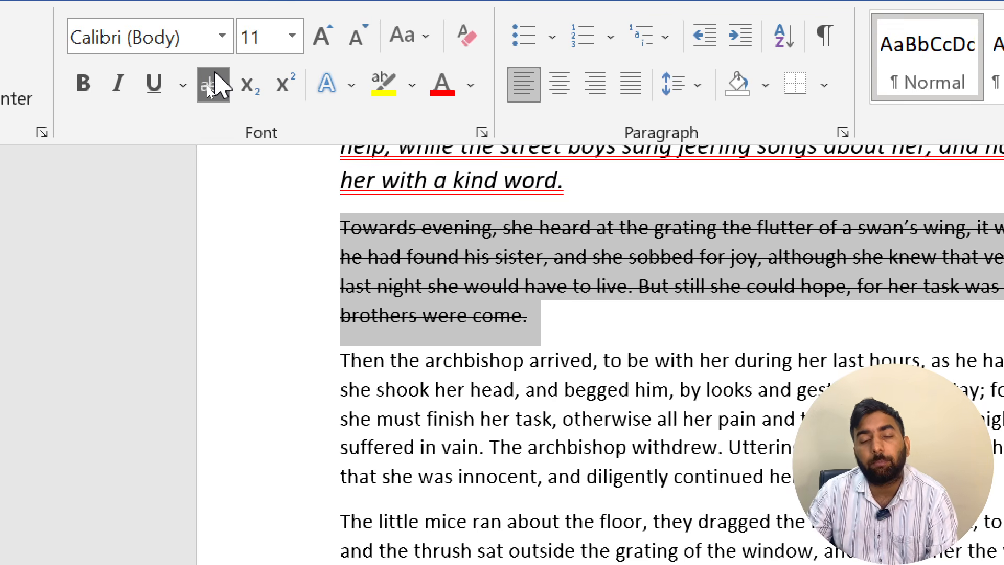
pyautogui.click(683, 317)
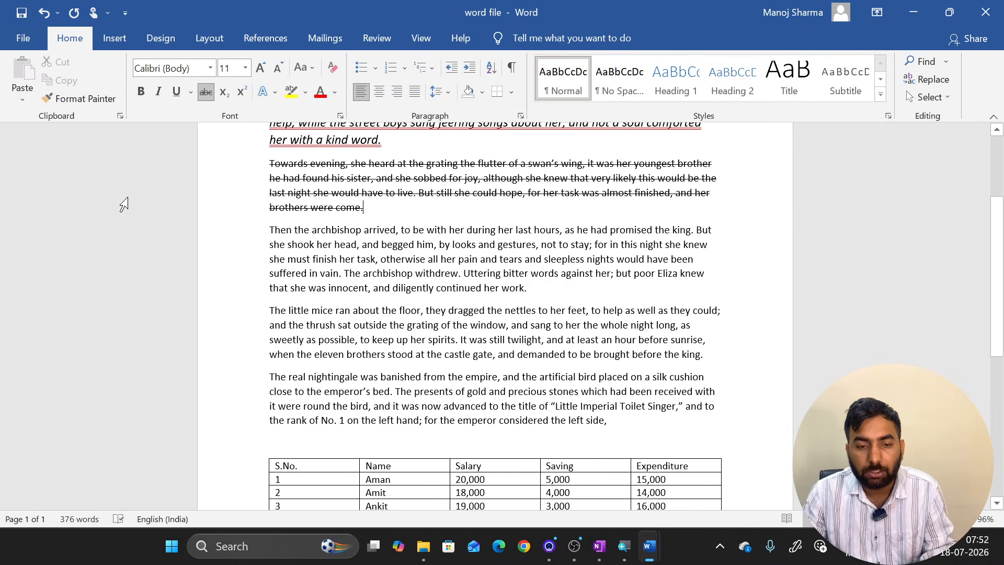
# Add two lines of text below the salary table: "H2O" and "22=4".
pyautogui.scroll(-6, 352, 296)
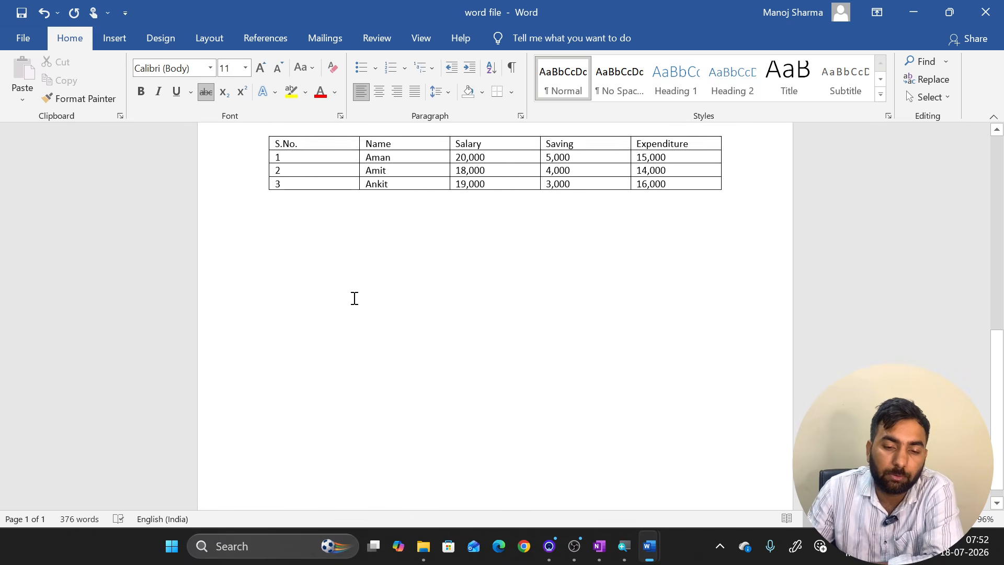
pyautogui.click(410, 252)
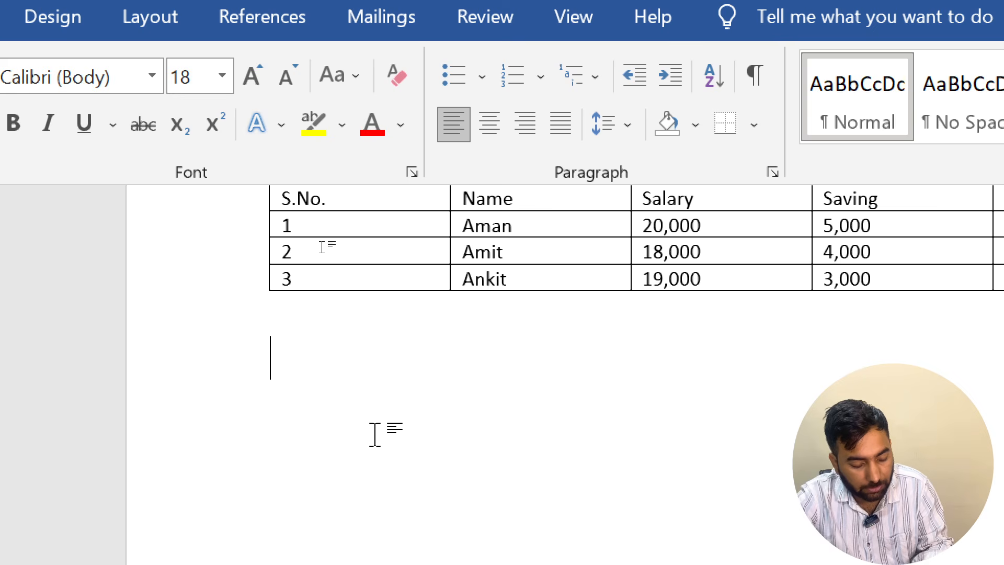
pyautogui.write('H2O')
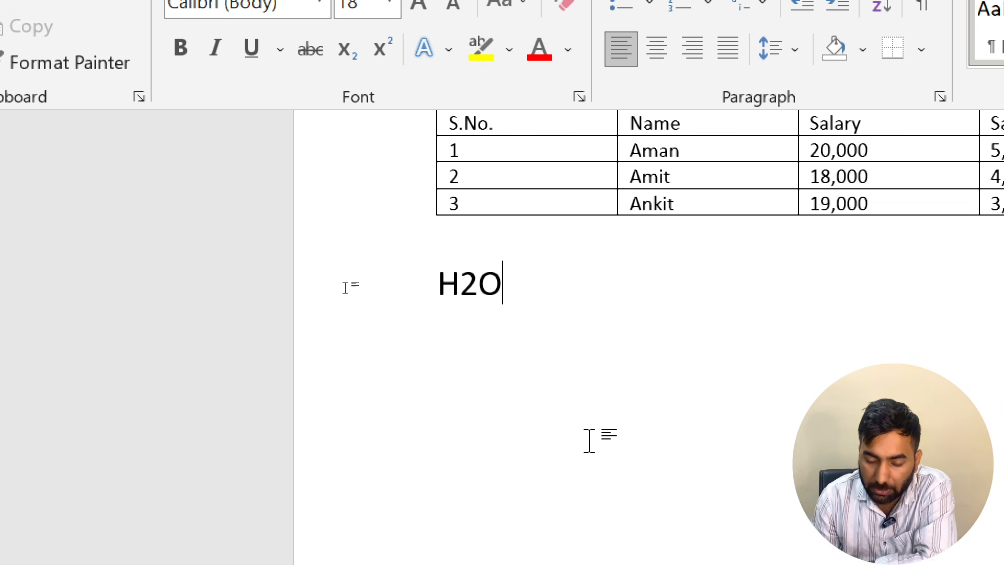
pyautogui.press('Return')
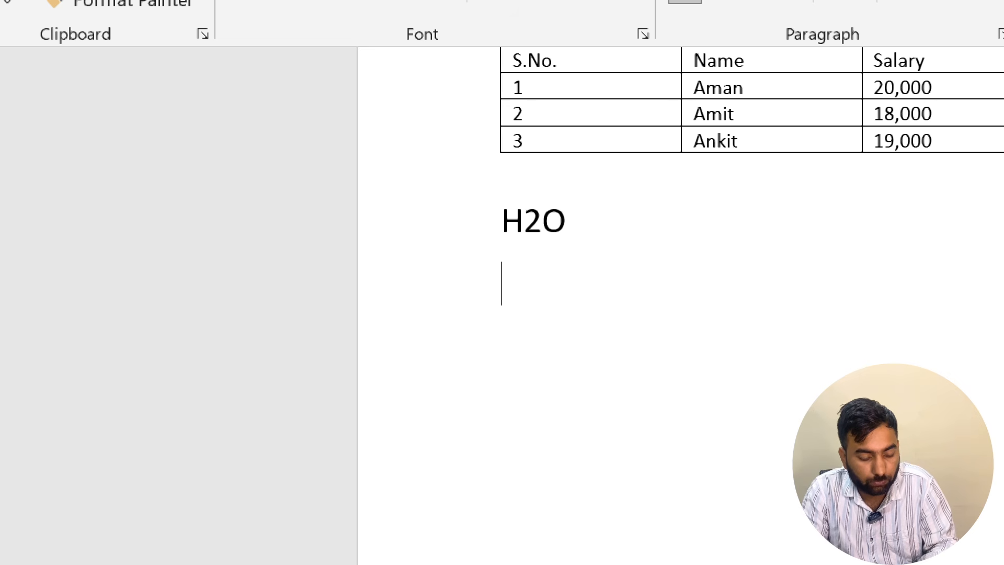
pyautogui.write('2')
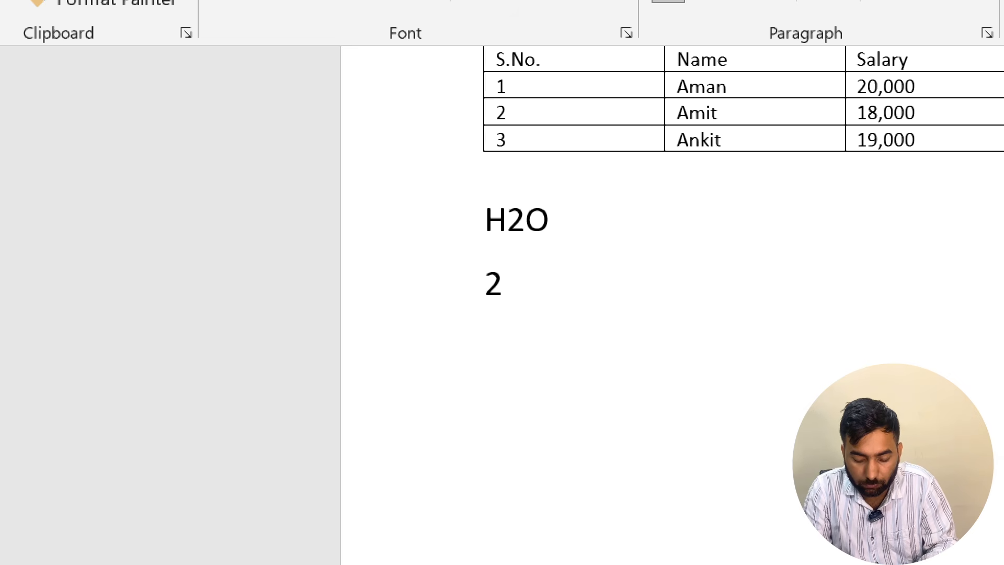
pyautogui.write('2=4')
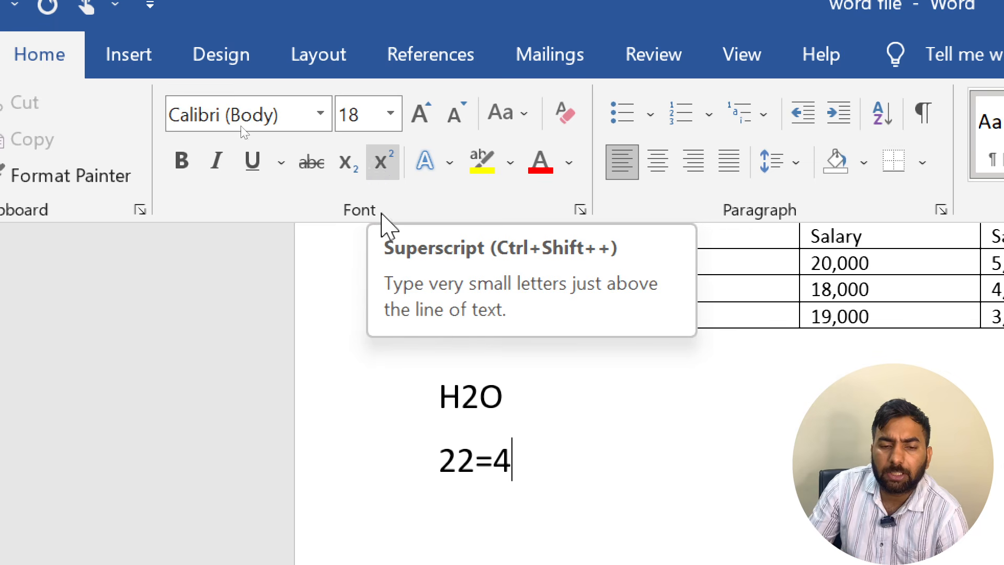
# Format the 2 in "H2O" as subscript and deselect it.
pyautogui.click(477, 392)
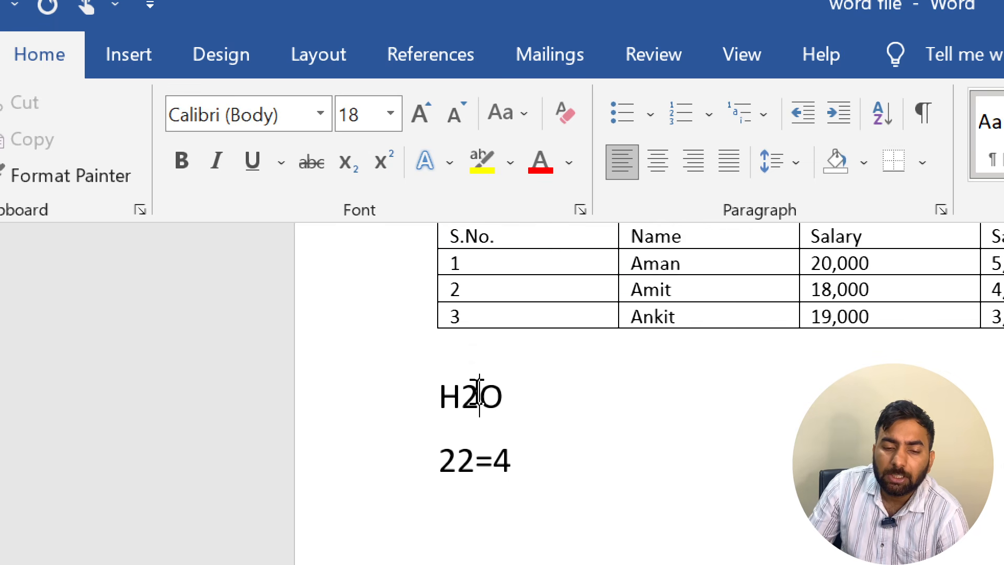
pyautogui.doubleClick(477, 397)
pyautogui.click(475, 399)
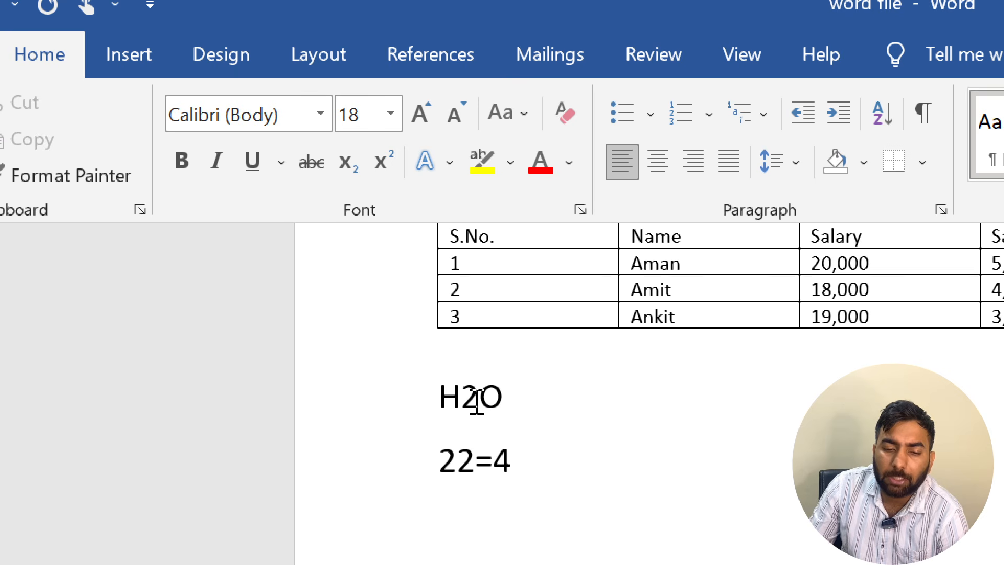
pyautogui.moveTo(478, 400); pyautogui.dragTo(463, 399)
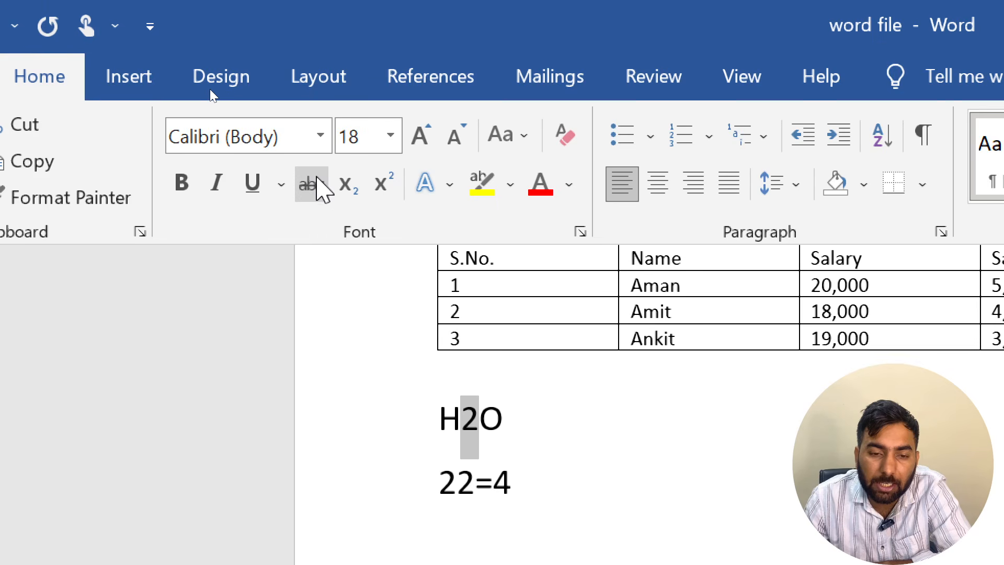
pyautogui.click(340, 194)
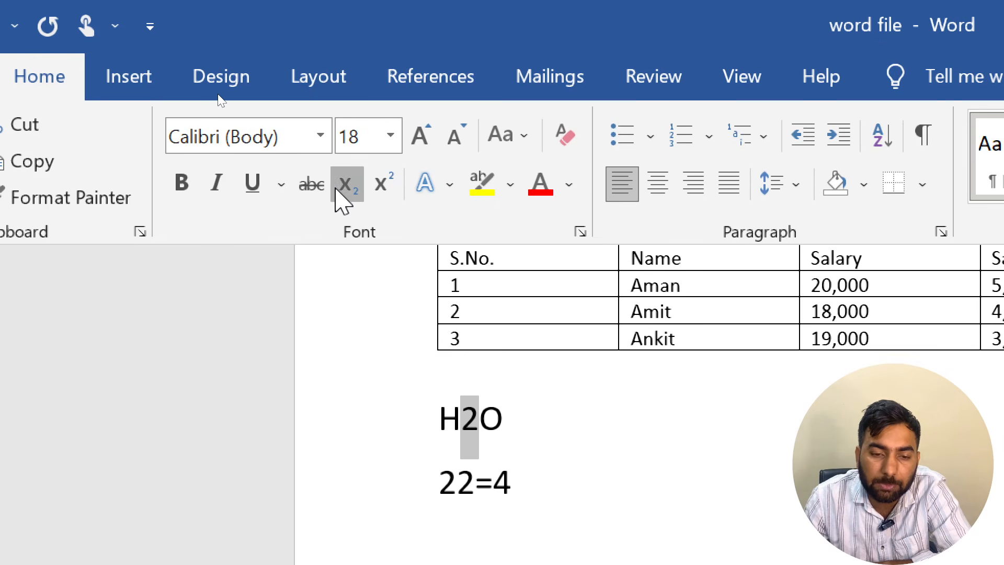
pyautogui.click(568, 441)
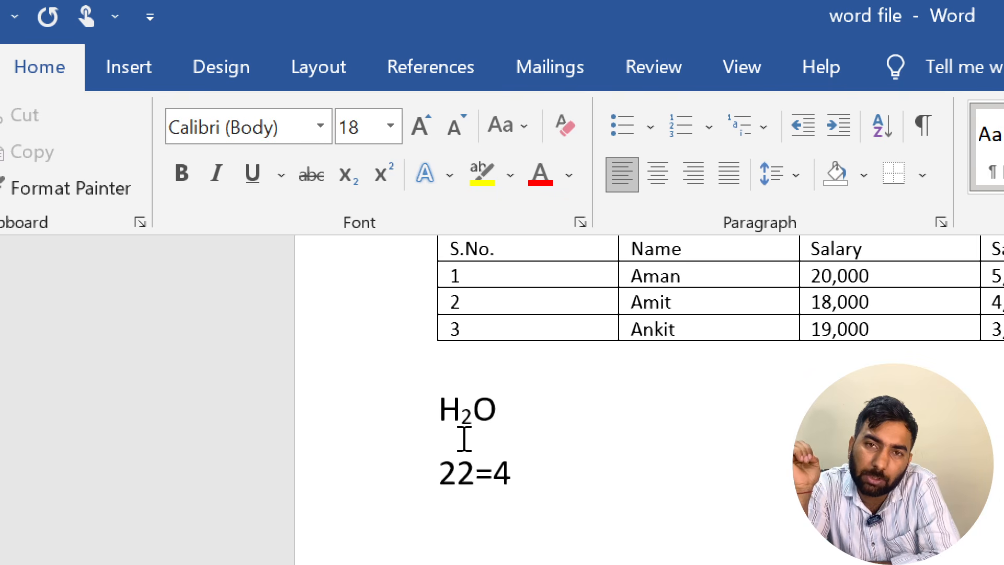
# Format the second 2 in "22=4" as superscript and deselect it.
pyautogui.click(475, 473)
pyautogui.moveTo(475, 473); pyautogui.dragTo(458, 473)
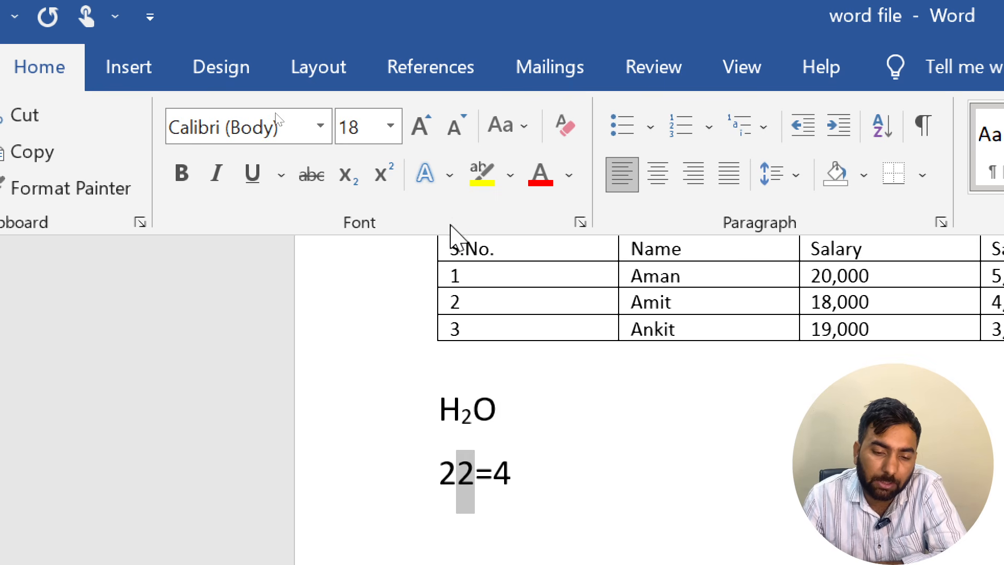
pyautogui.click(394, 171)
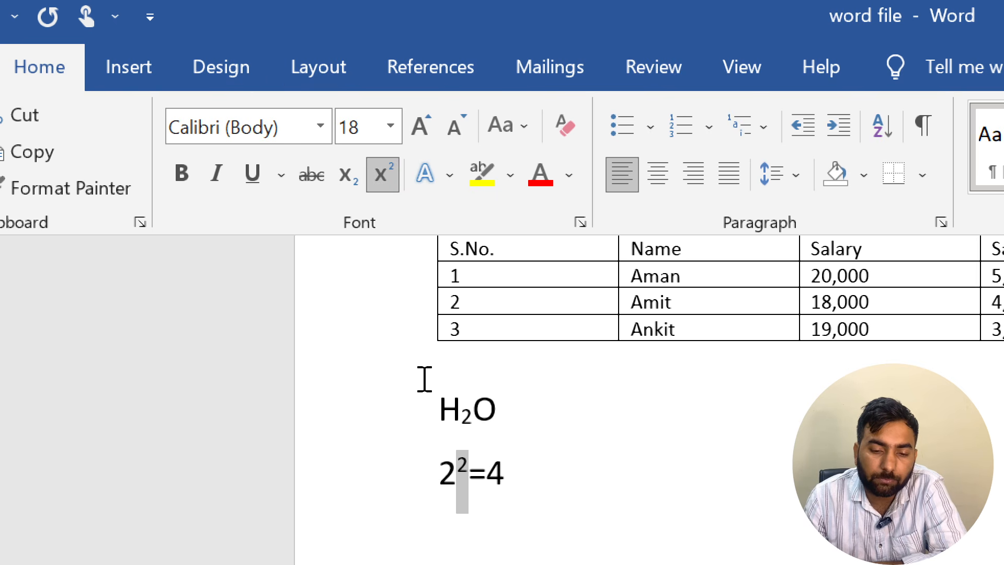
pyautogui.click(540, 444)
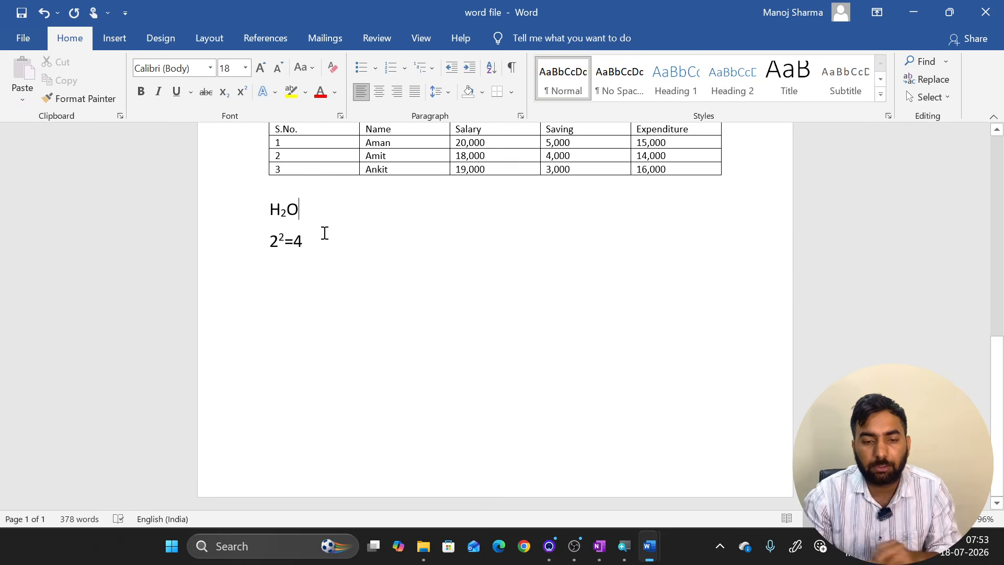
# Make the word "the" at the start of the third paragraph superscript, switch it to subscript and deselect it.
pyautogui.scroll(10, 324, 233)
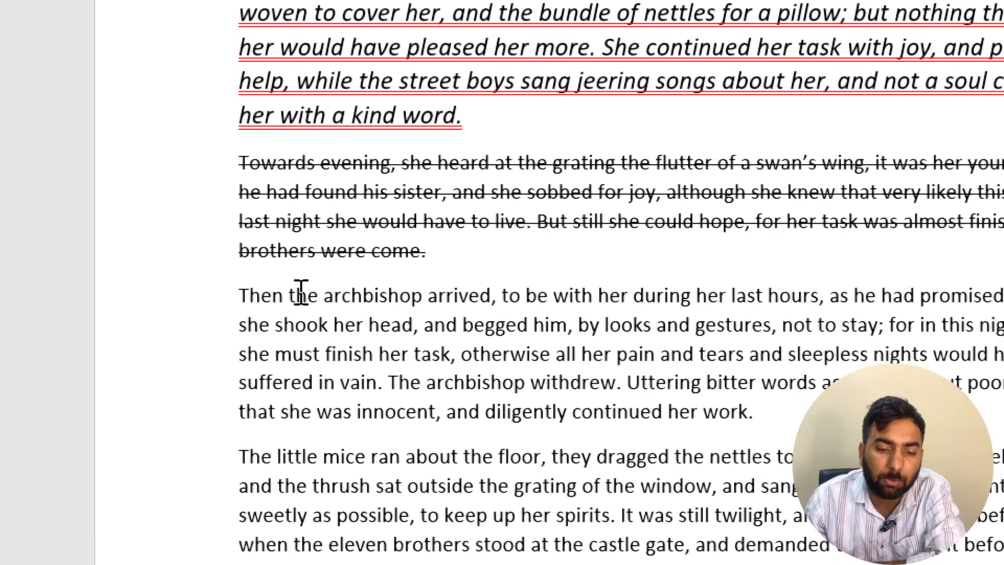
pyautogui.doubleClick(300, 294)
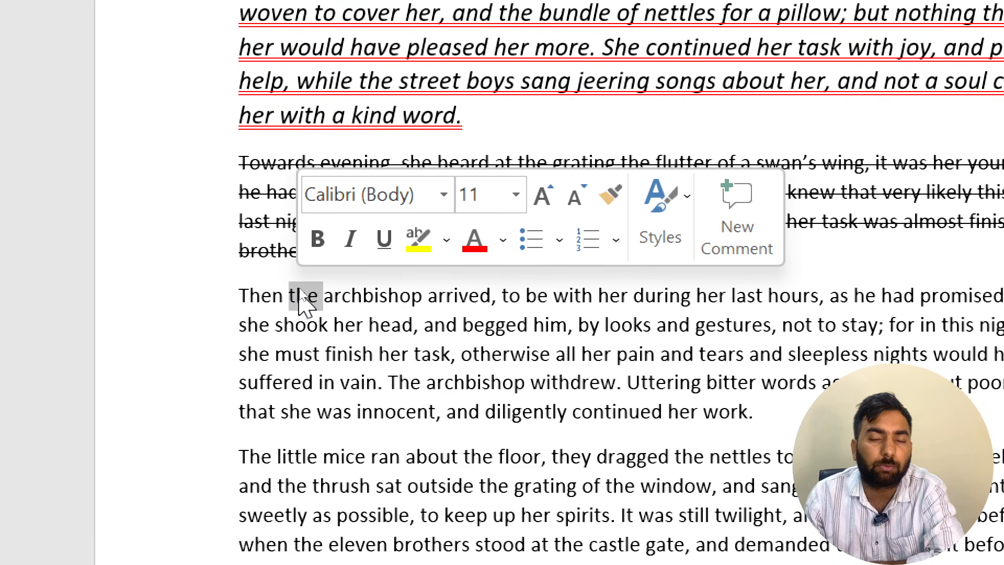
pyautogui.press('super')
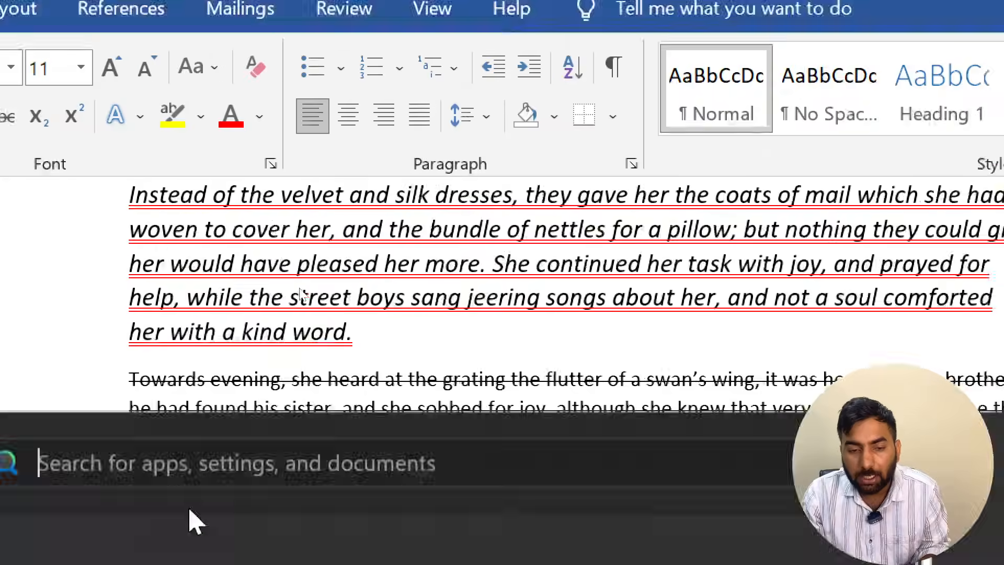
pyautogui.press('super')
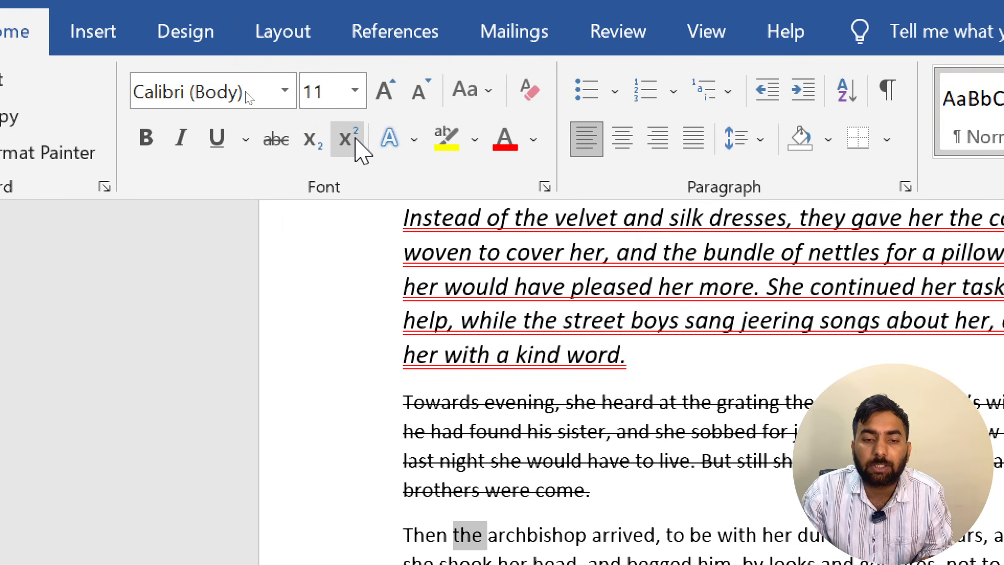
pyautogui.click(350, 151)
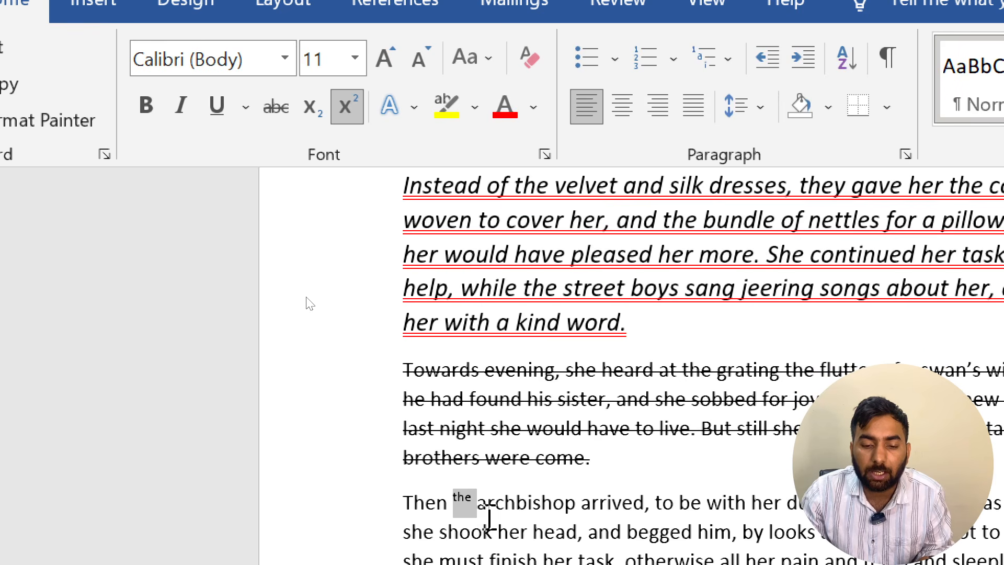
pyautogui.click(311, 107)
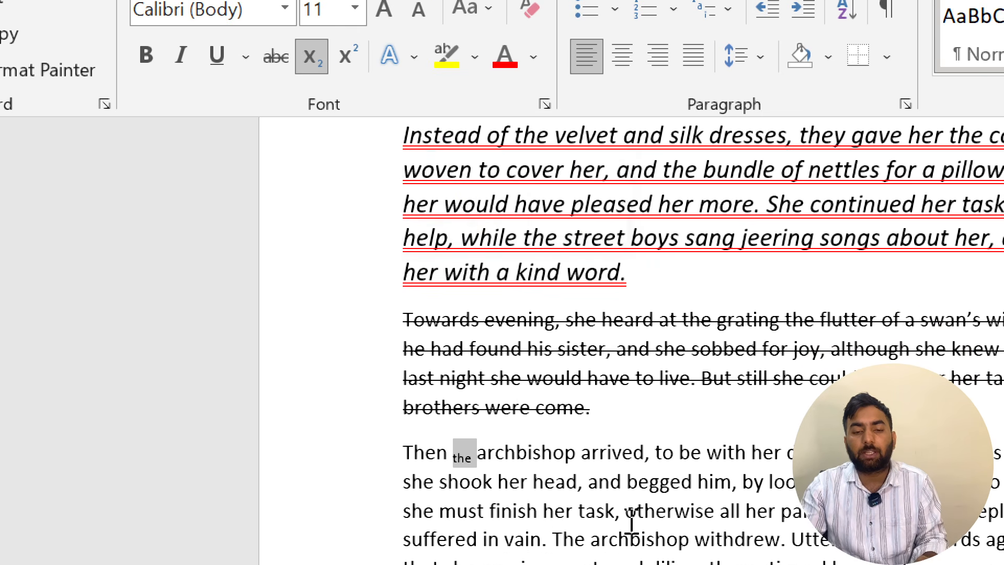
pyautogui.click(627, 479)
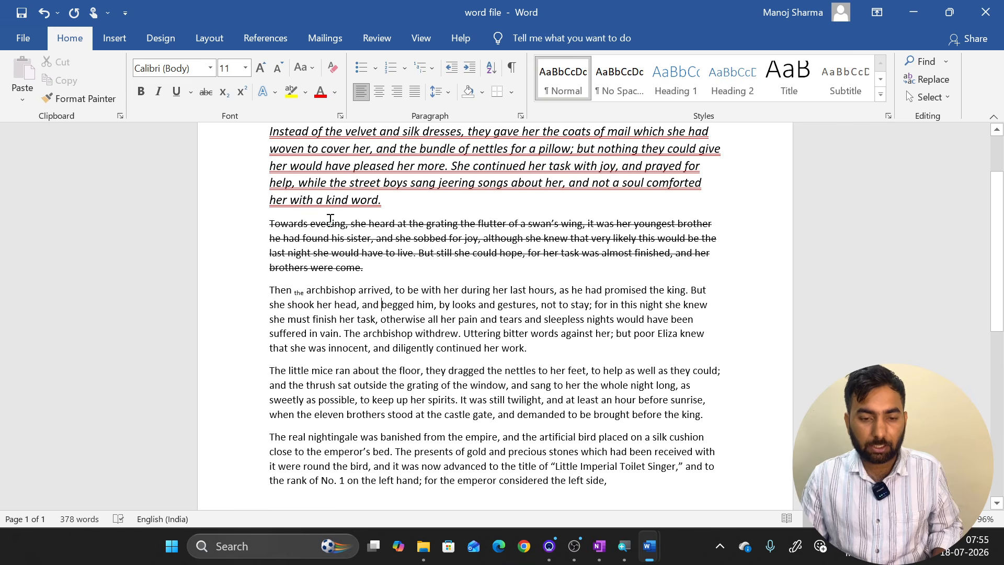
pyautogui.scroll(1, 329, 222)
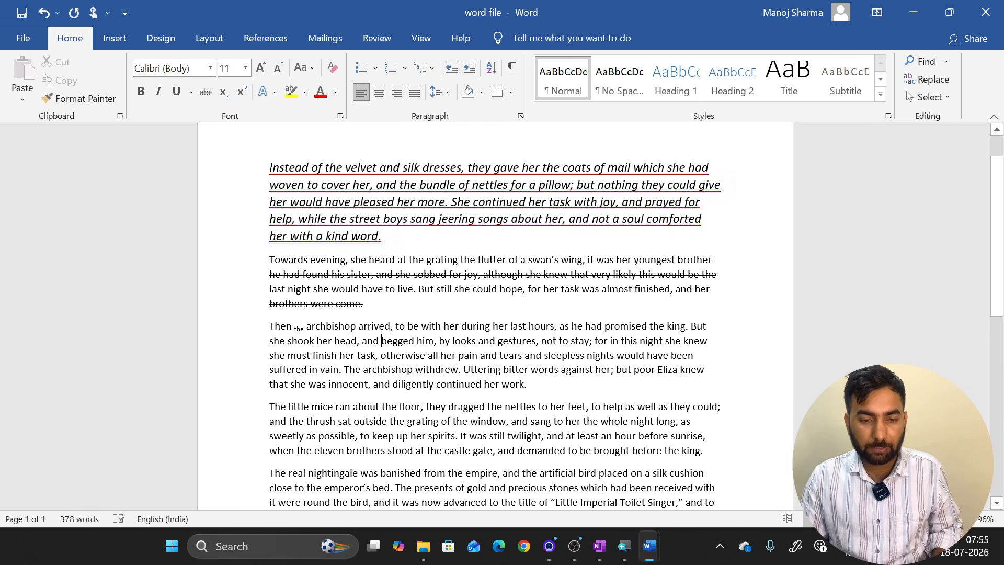
# Remove the underline from the first paragraph and deselect it.
pyautogui.moveTo(269, 167); pyautogui.dragTo(354, 234)
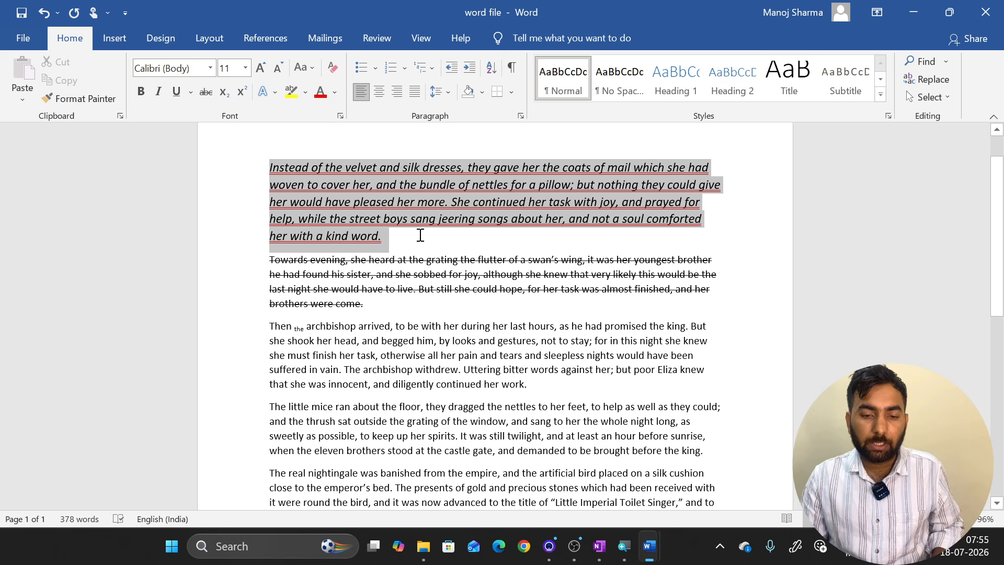
pyautogui.click(176, 92)
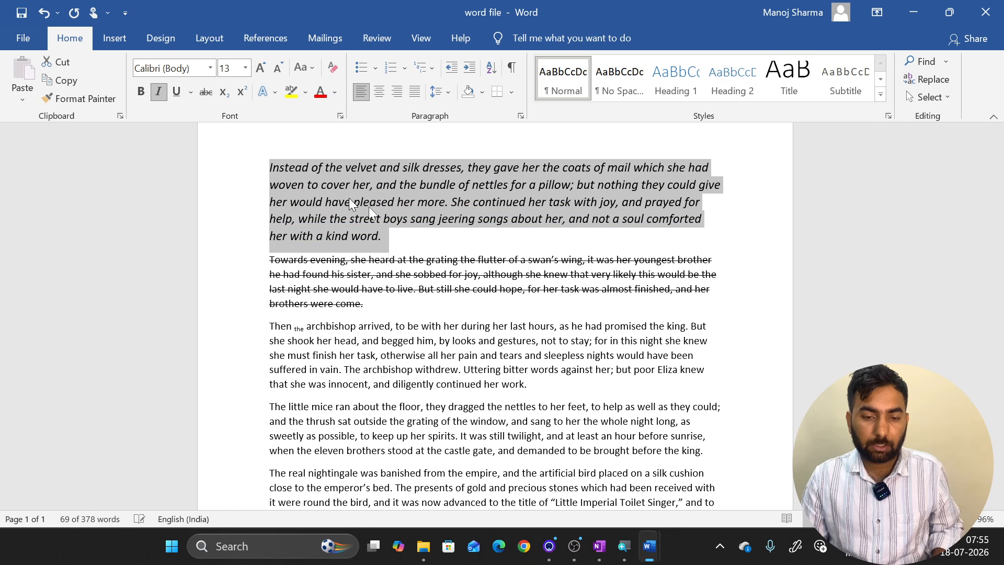
pyautogui.click(419, 219)
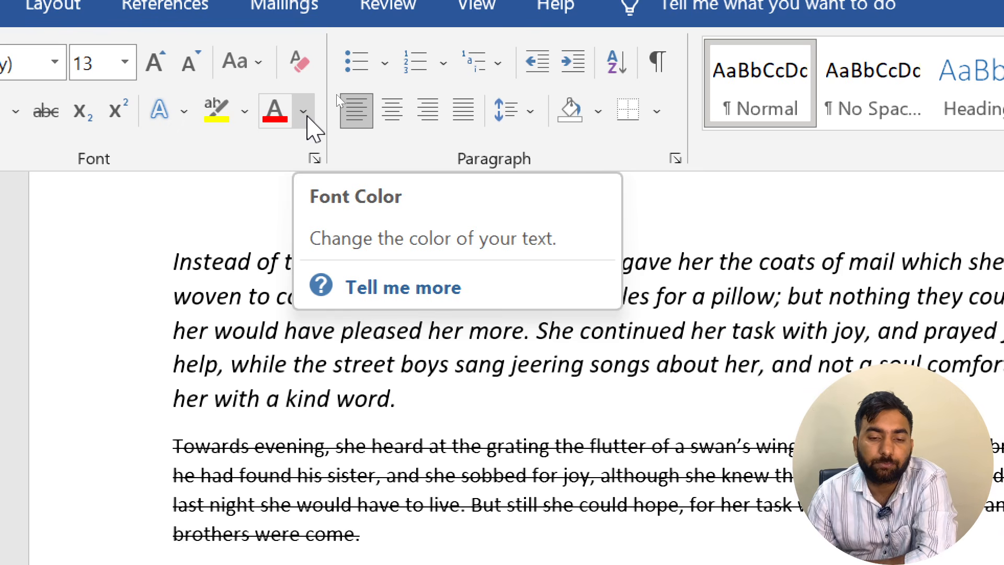
# Highlight the first paragraph in red.
pyautogui.tripleClick(290, 318)
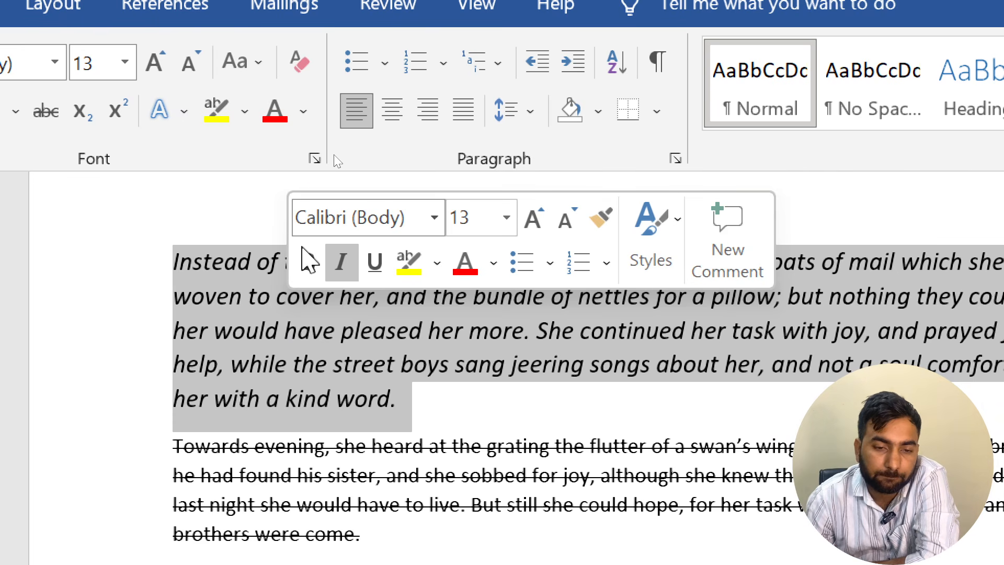
pyautogui.click(253, 111)
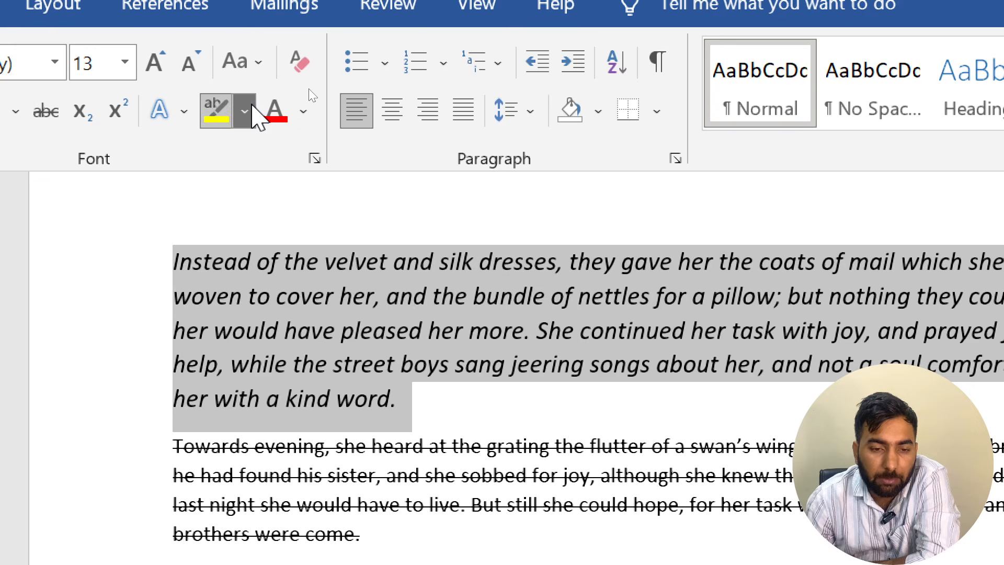
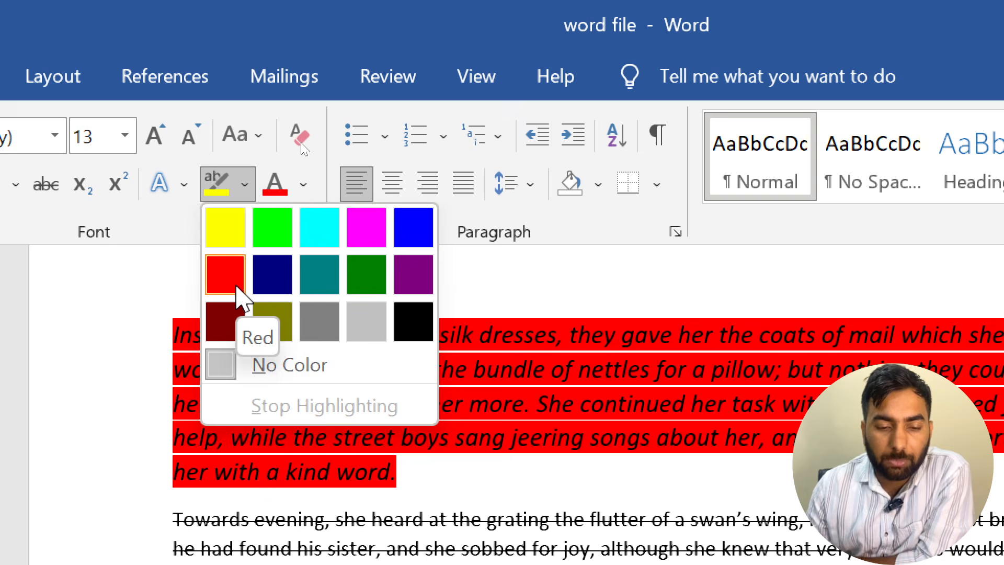
pyautogui.click(237, 287)
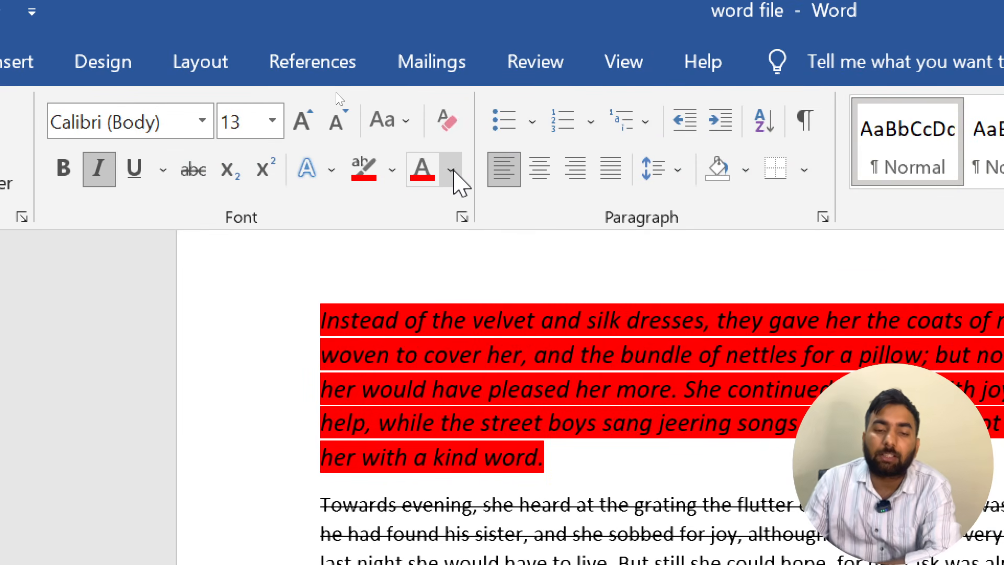
# Set the font color of the first paragraph to the standard Yellow.
pyautogui.tripleClick(410, 388)
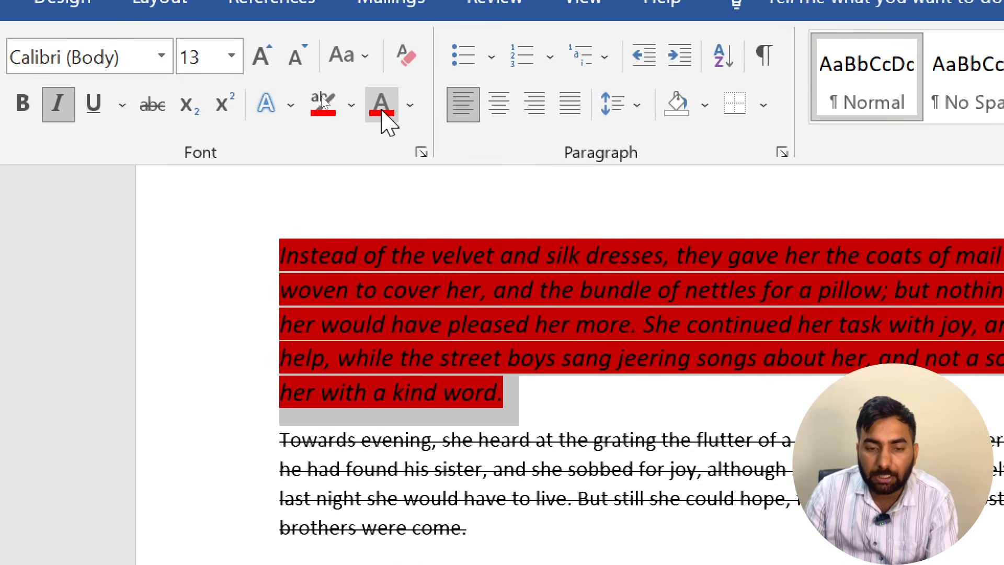
pyautogui.click(411, 105)
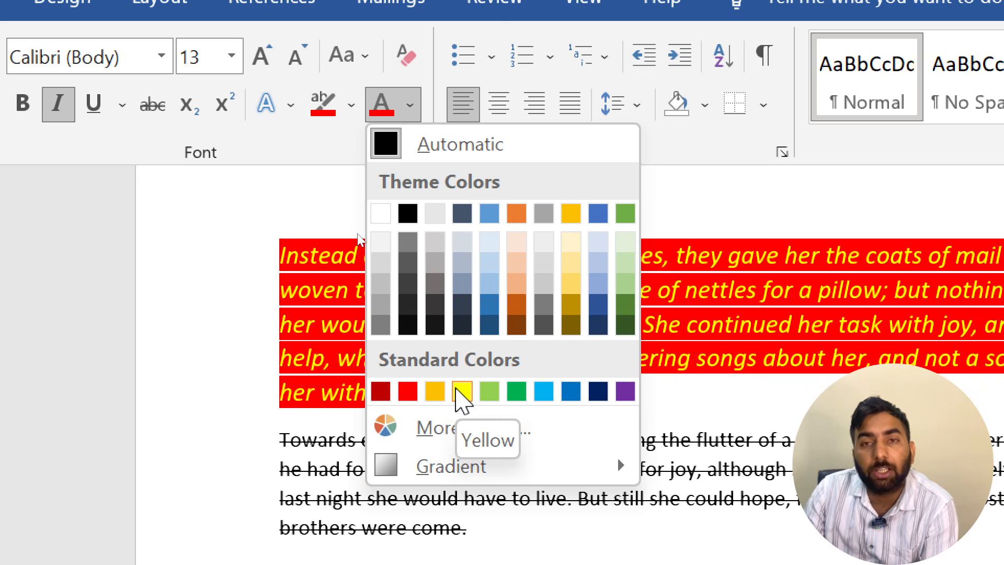
pyautogui.click(462, 397)
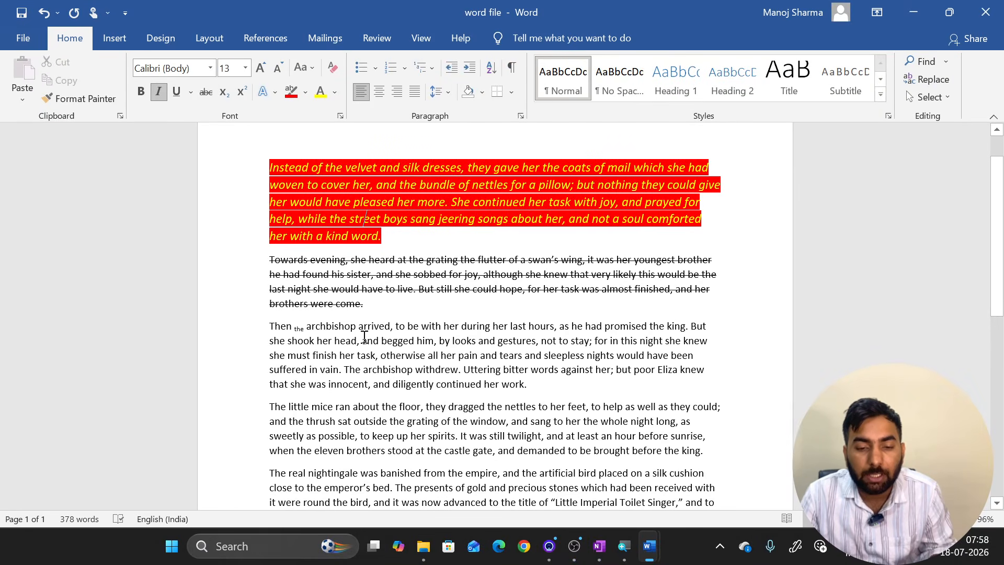
# Set the font color of the third paragraph, starting "Then the archbishop", to the standard Red and deselect it.
pyautogui.tripleClick(364, 336)
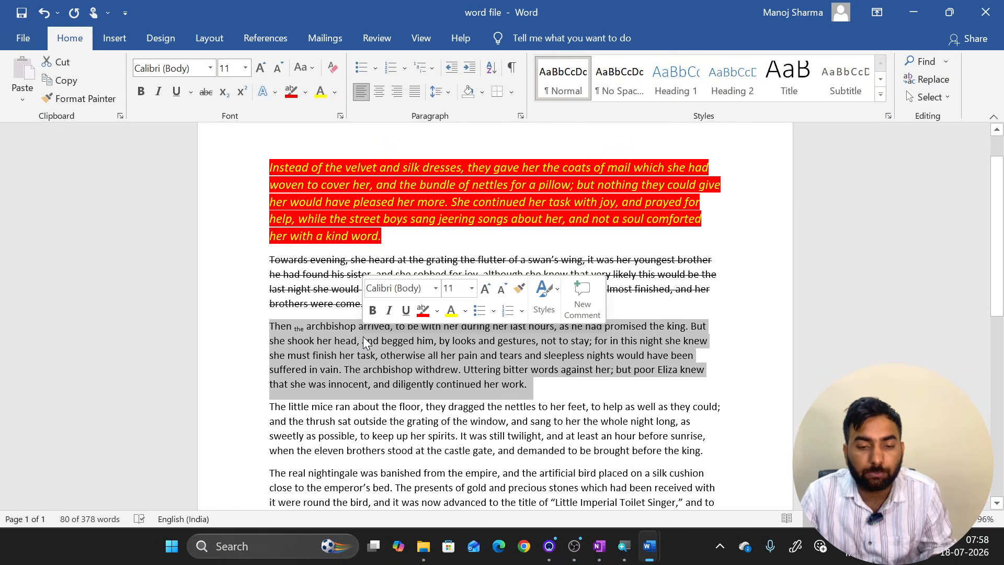
pyautogui.click(335, 92)
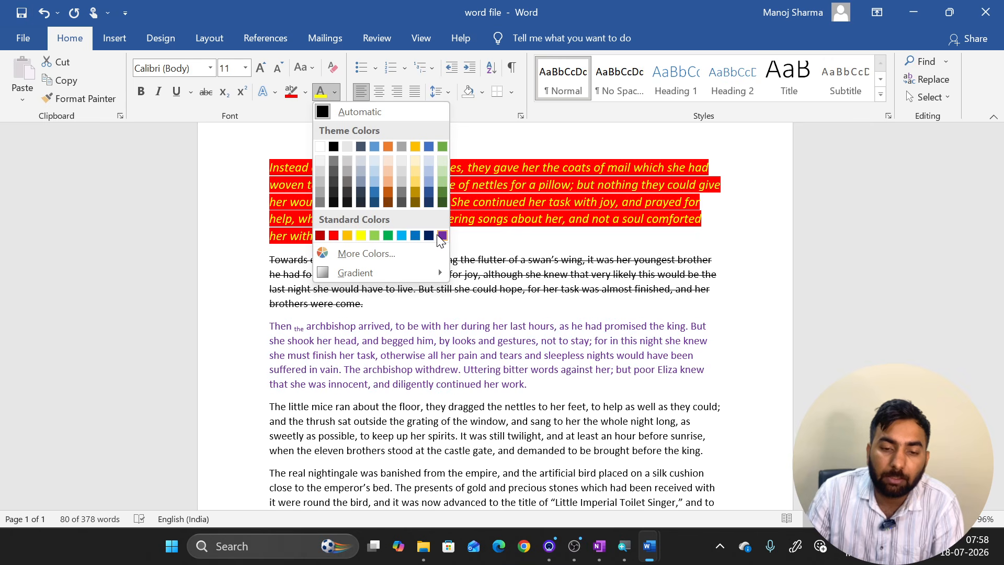
pyautogui.click(334, 236)
pyautogui.click(374, 343)
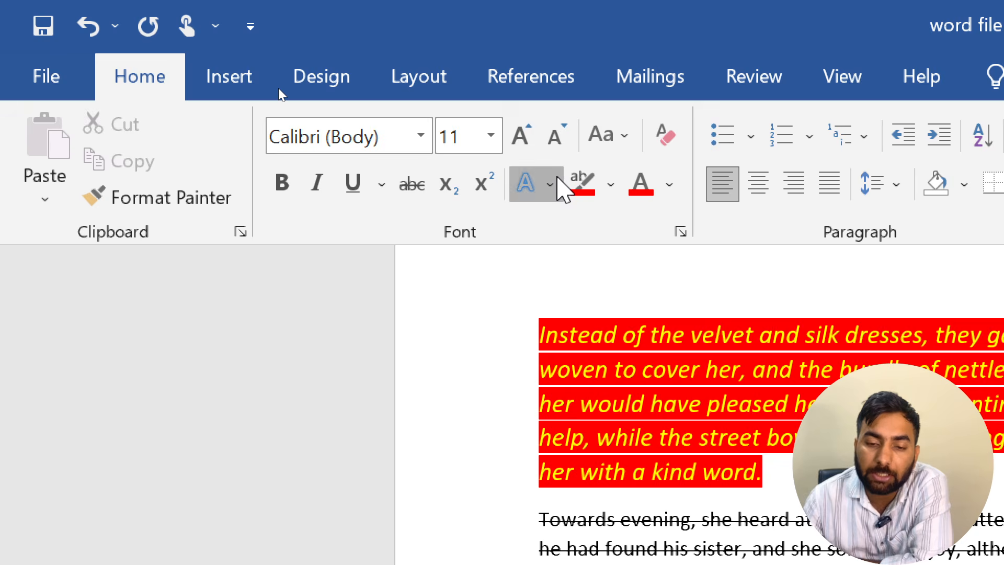
pyautogui.click(557, 181)
pyautogui.click(557, 180)
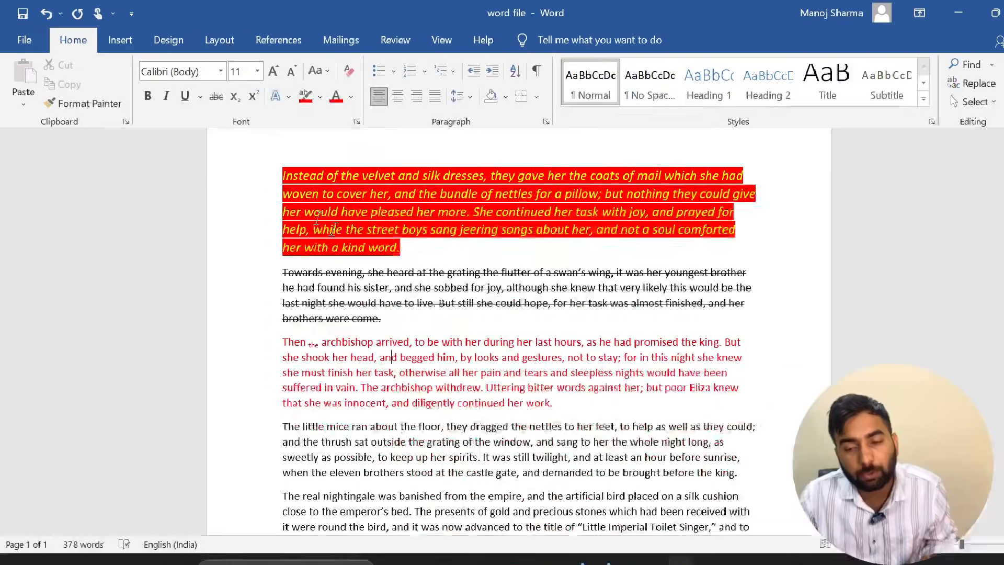
# Delete the "H2O" and "22=4" lines below the salary table.
pyautogui.scroll(-12, 381, 234)
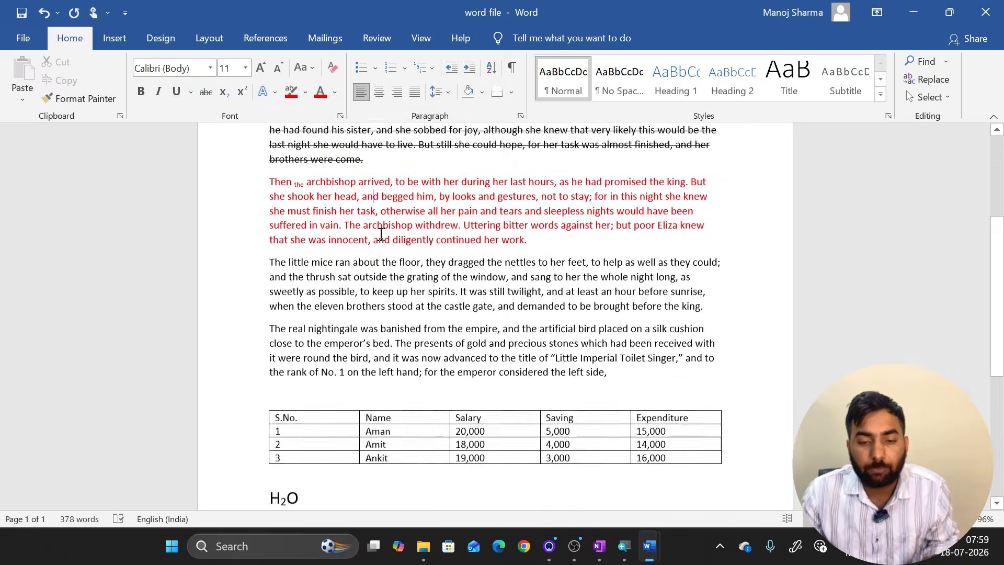
pyautogui.moveTo(327, 214); pyautogui.dragTo(232, 266)
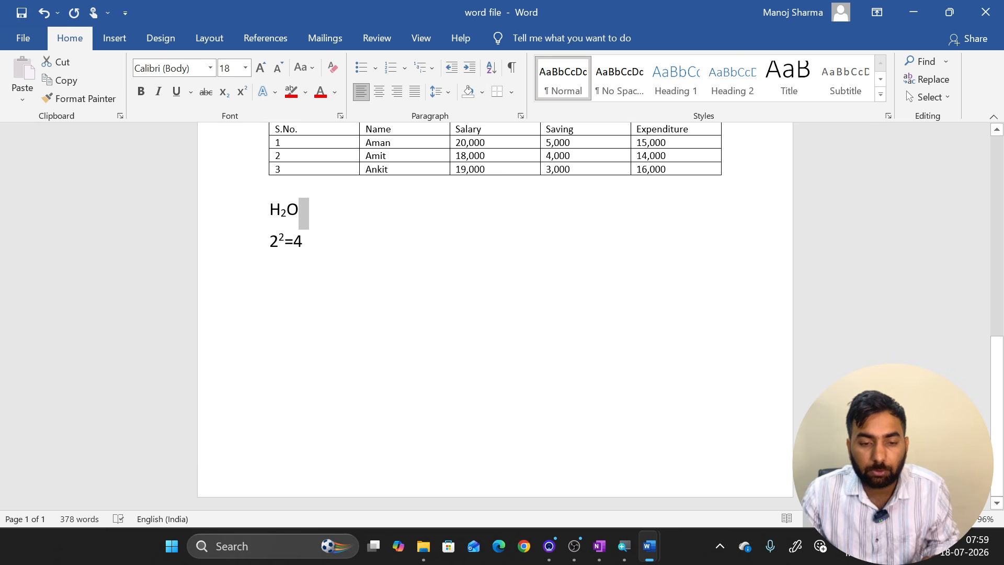
pyautogui.moveTo(269, 207); pyautogui.dragTo(306, 263)
pyautogui.press('Delete')
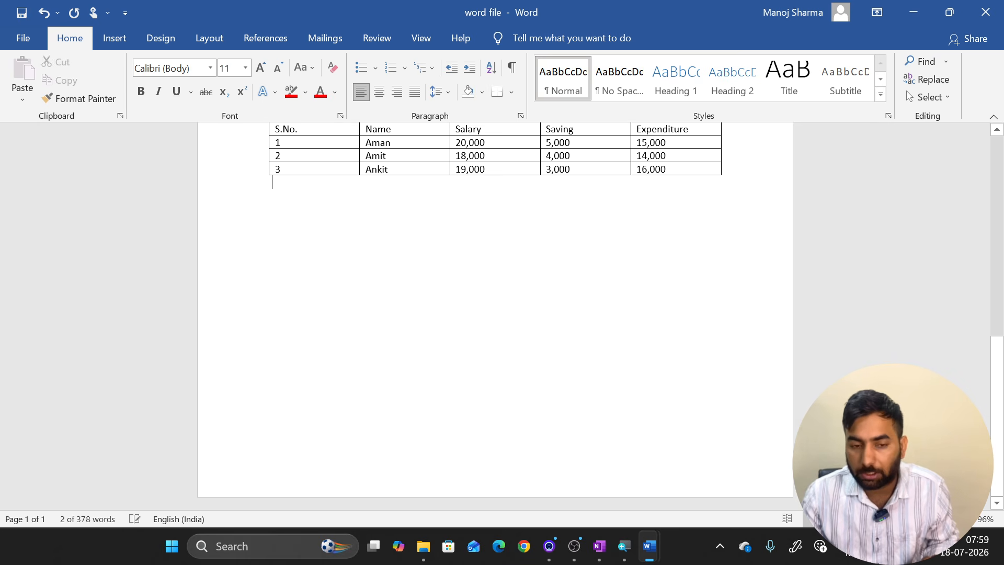
# Add the text "One of the most" on a new line below the salary table.
pyautogui.press('Return')
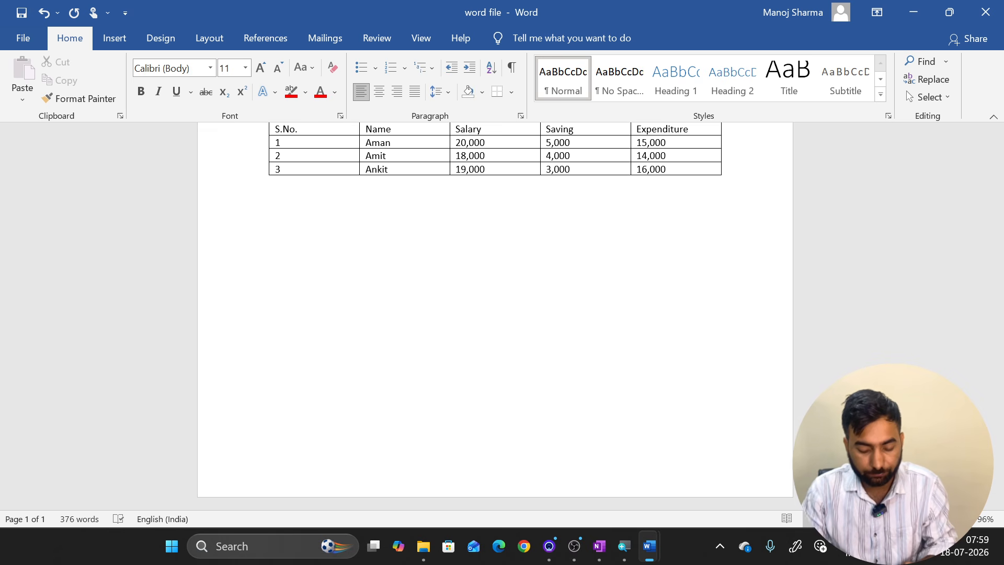
pyautogui.write('RA')
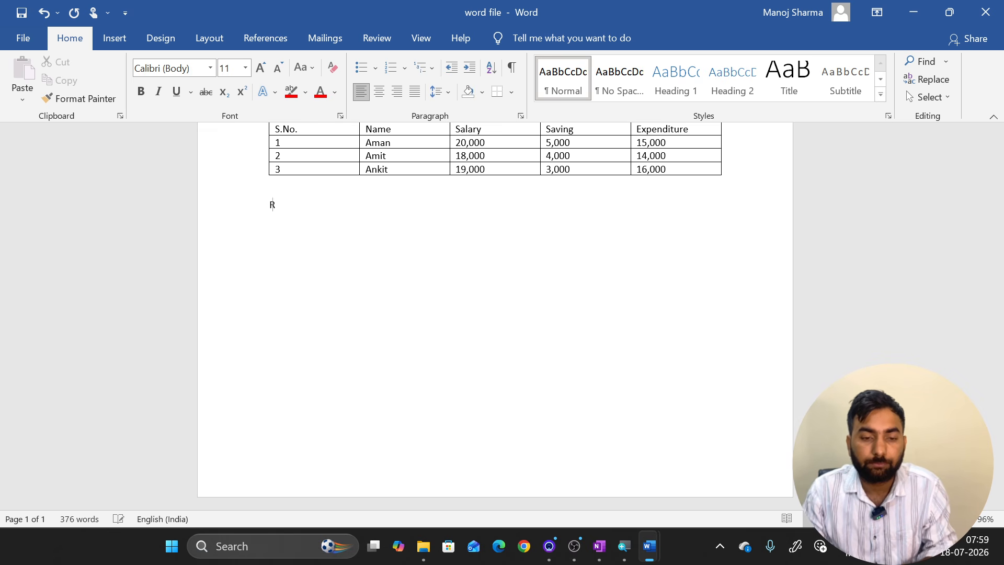
pyautogui.press('BackSpace')
pyautogui.press('BackSpace')
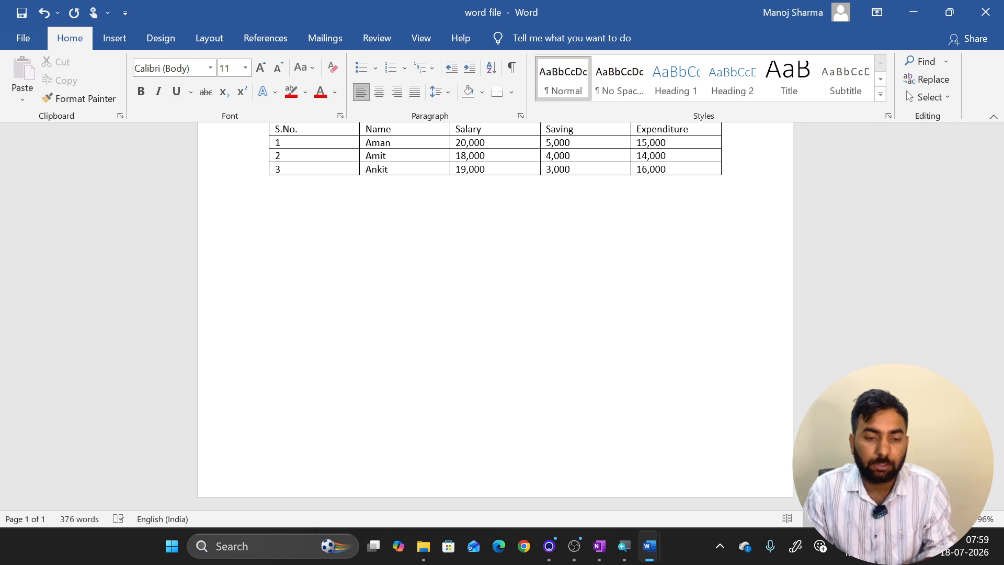
pyautogui.write('One of the ')
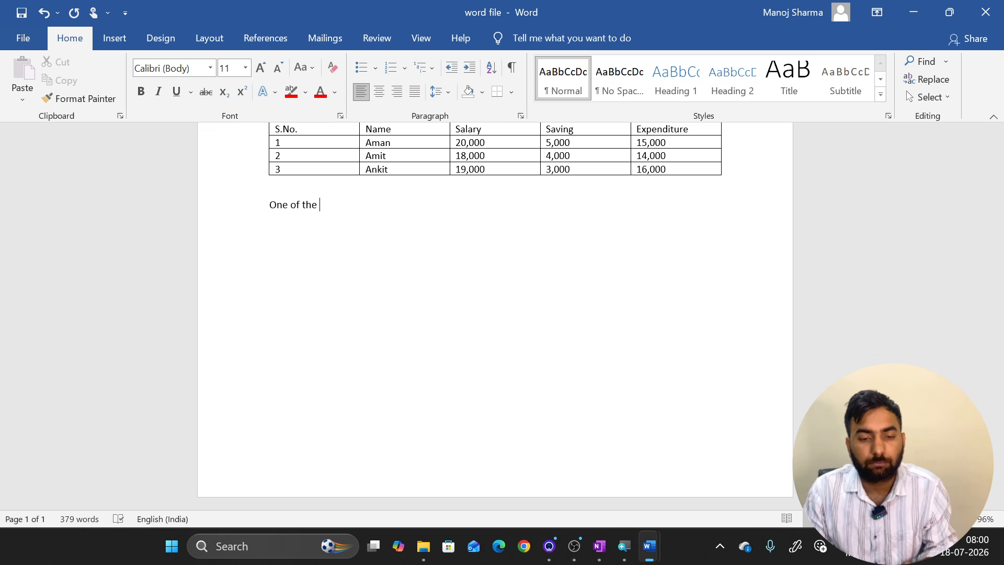
pyautogui.write('most')
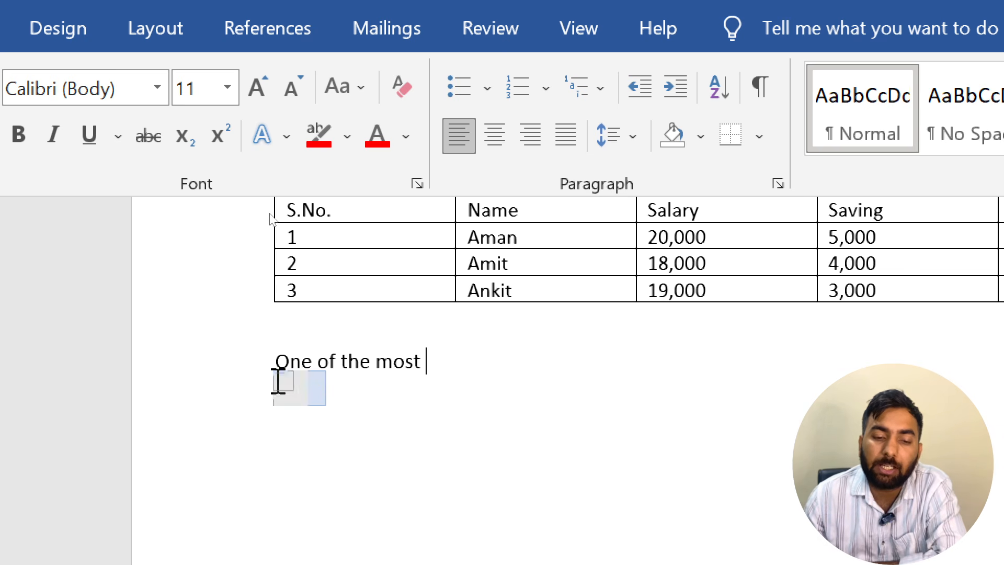
# Apply sentence case to the line "One of the most" below the table.
pyautogui.moveTo(280, 361); pyautogui.dragTo(473, 374)
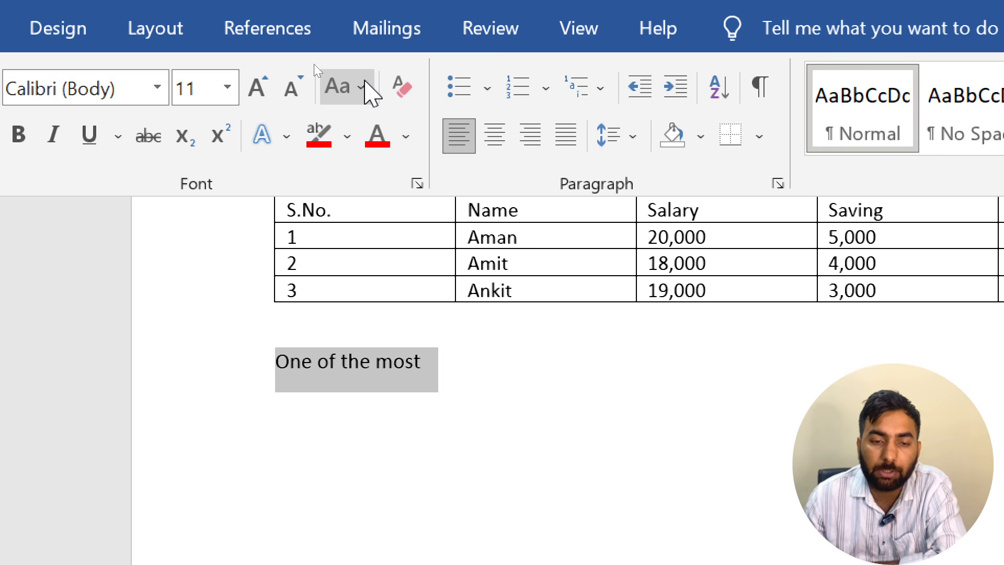
pyautogui.click(362, 87)
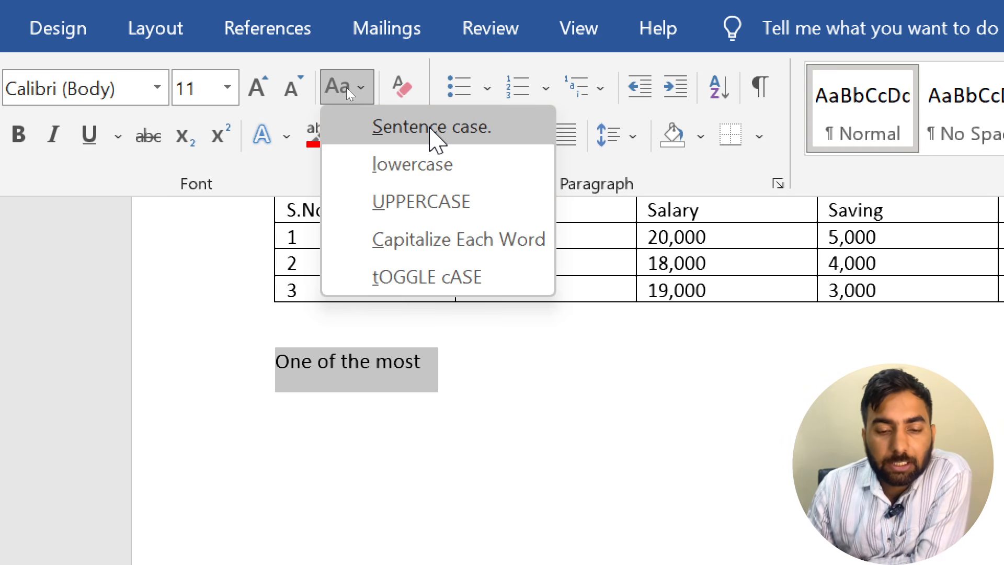
pyautogui.click(429, 128)
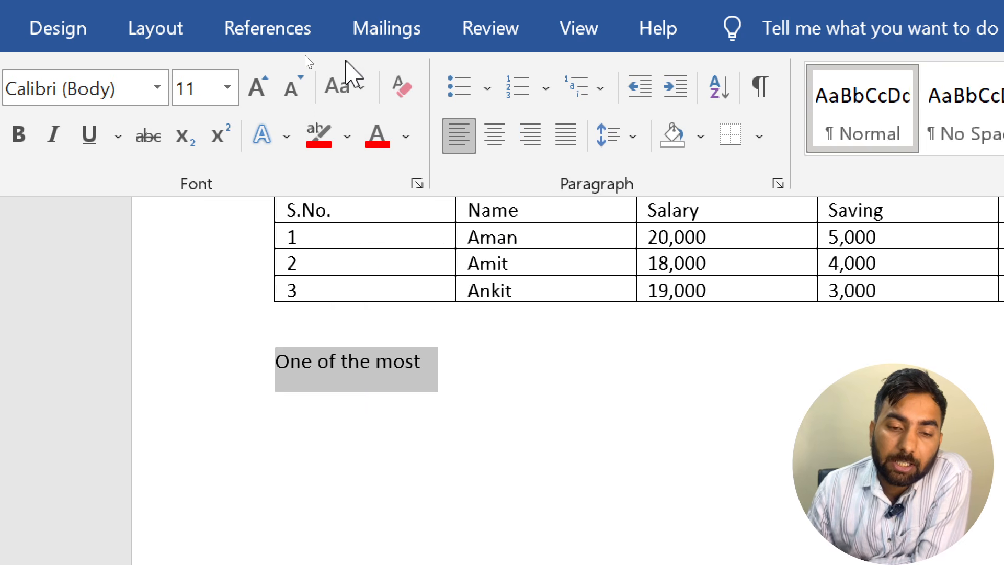
# Change the line below the table to lowercase, and after that to UPPERCASE.
pyautogui.click(349, 88)
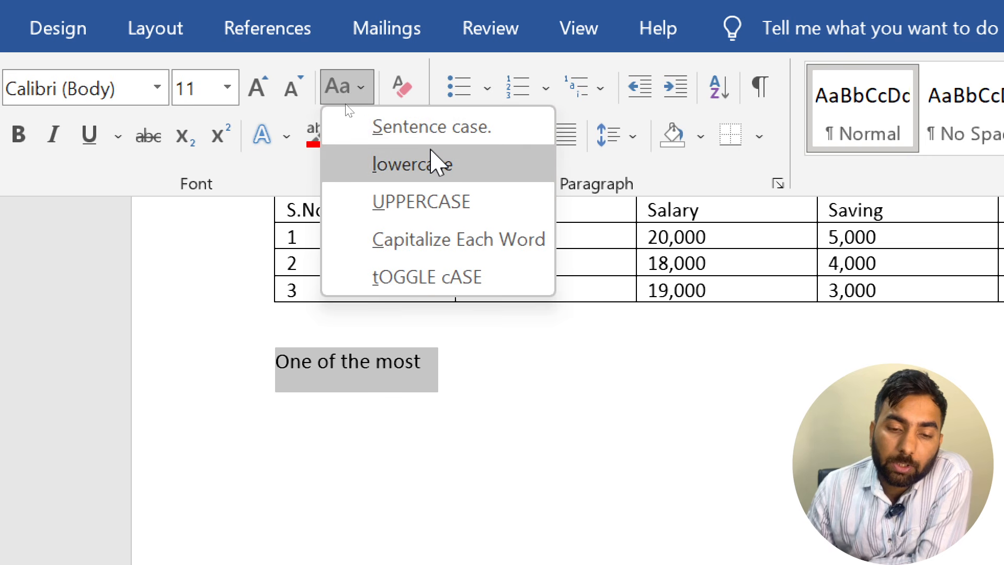
pyautogui.click(428, 165)
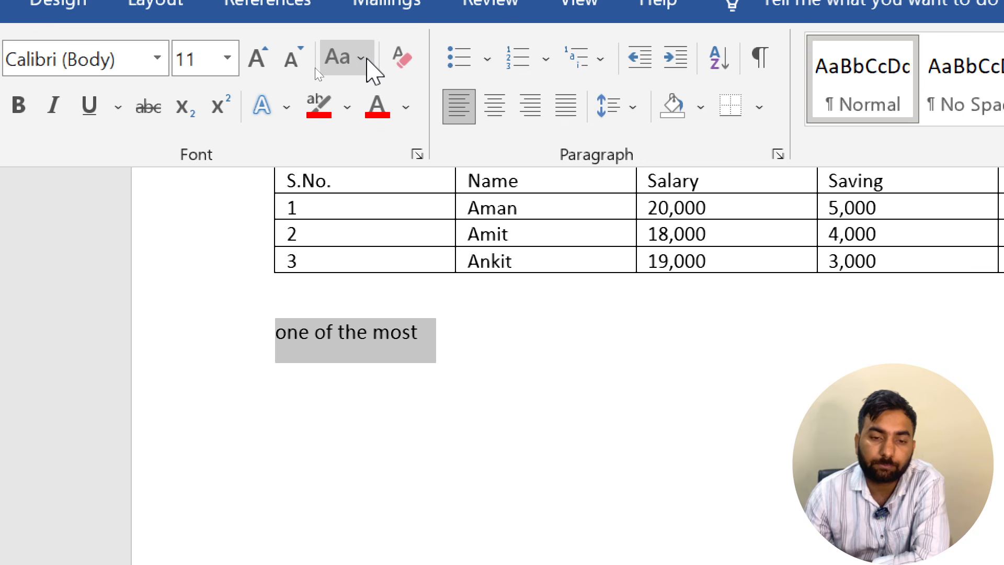
pyautogui.click(366, 59)
pyautogui.click(398, 178)
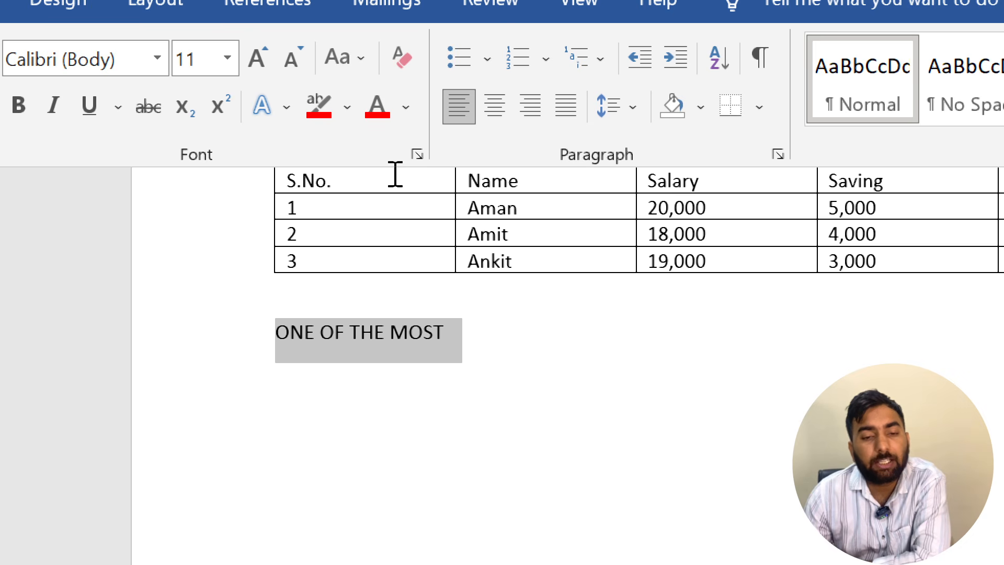
# Apply Capitalize Each Word to the line below the table, followed by tOGGLE cASE.
pyautogui.click(365, 62)
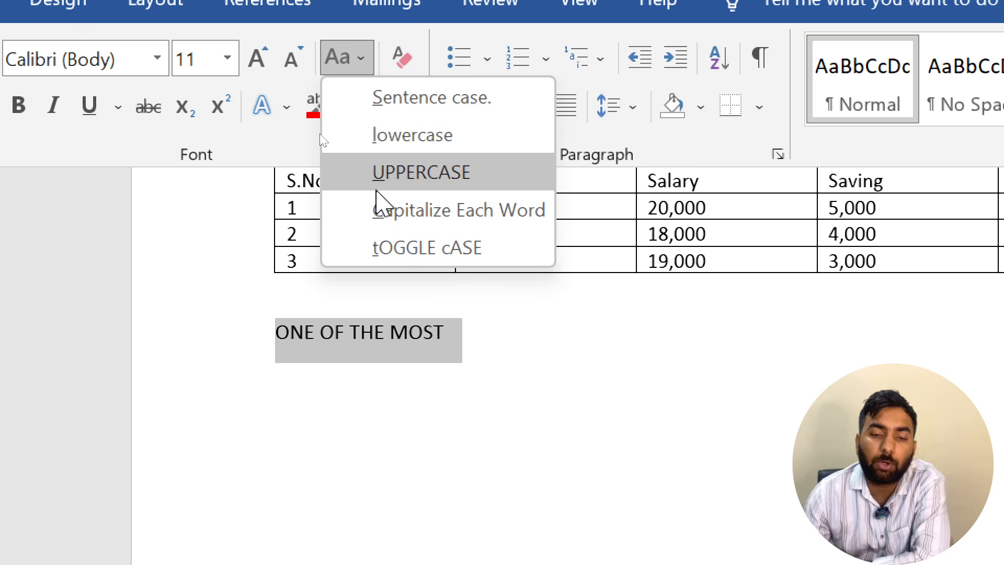
pyautogui.click(377, 197)
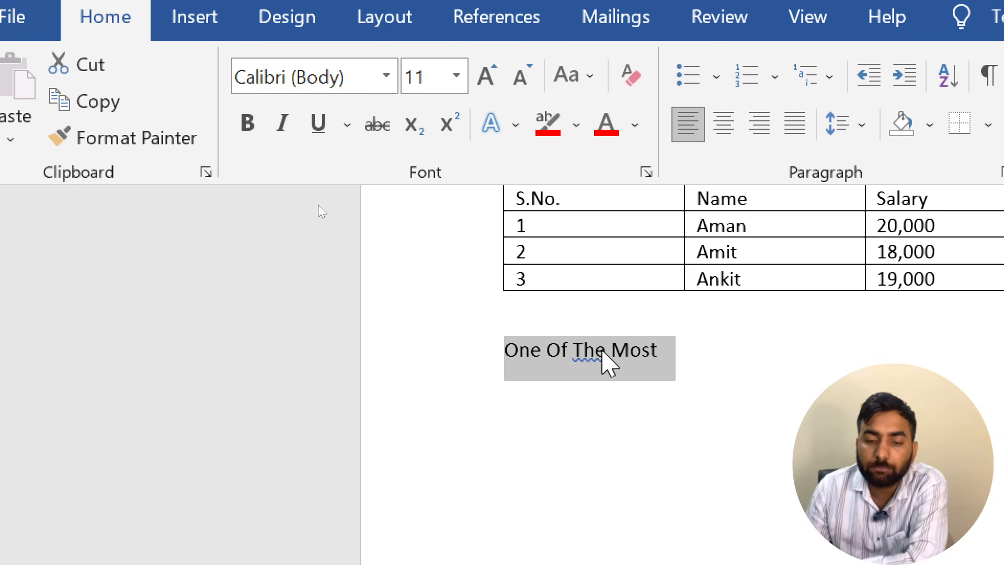
pyautogui.click(590, 80)
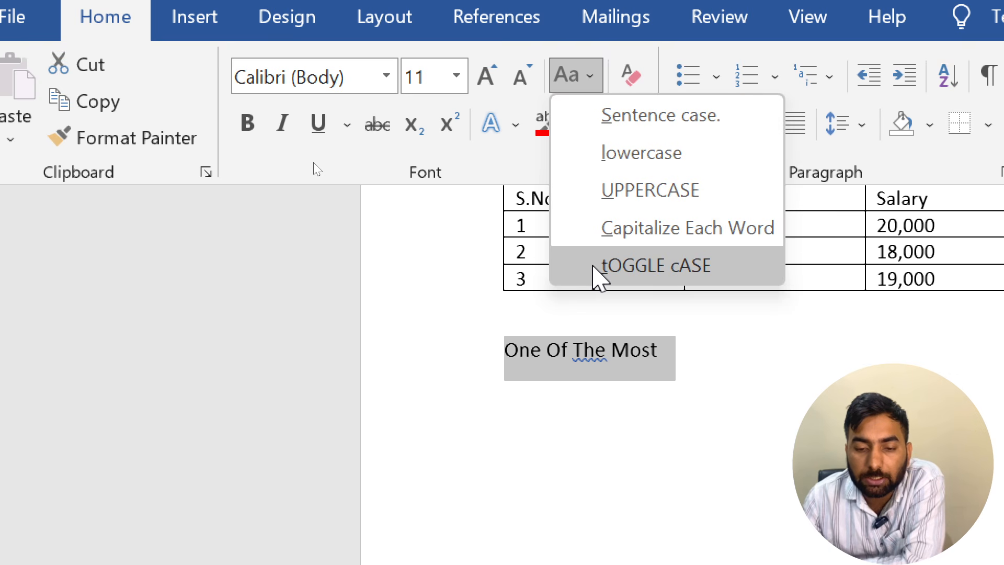
pyautogui.click(595, 267)
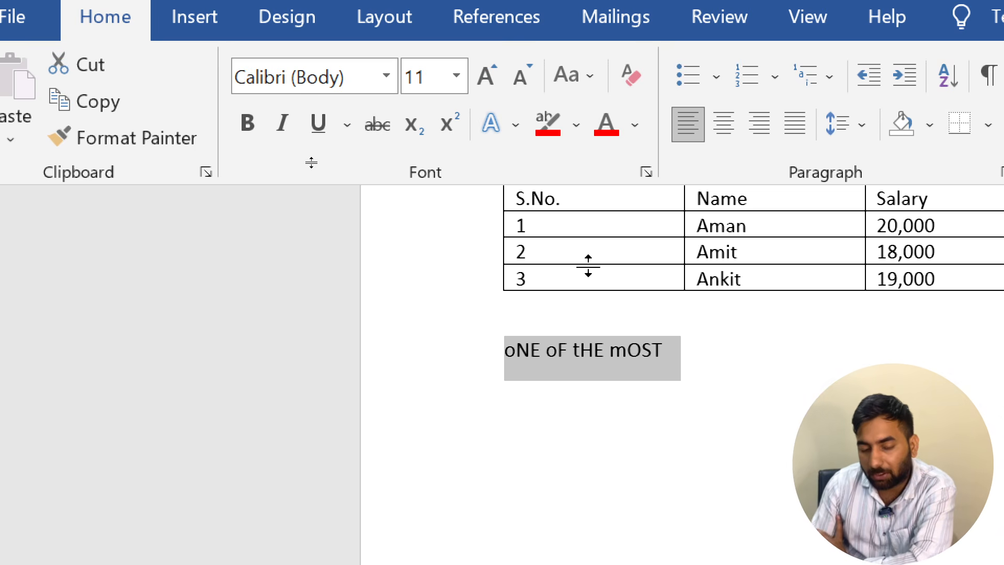
# Replace the line below the table with the text "RaMa".
pyautogui.press('Delete')
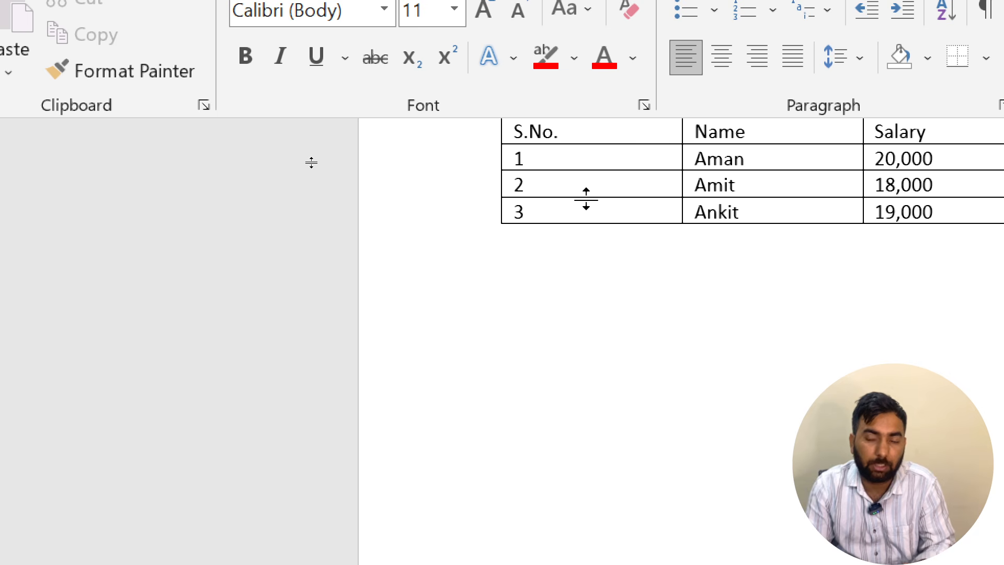
pyautogui.write('Ra')
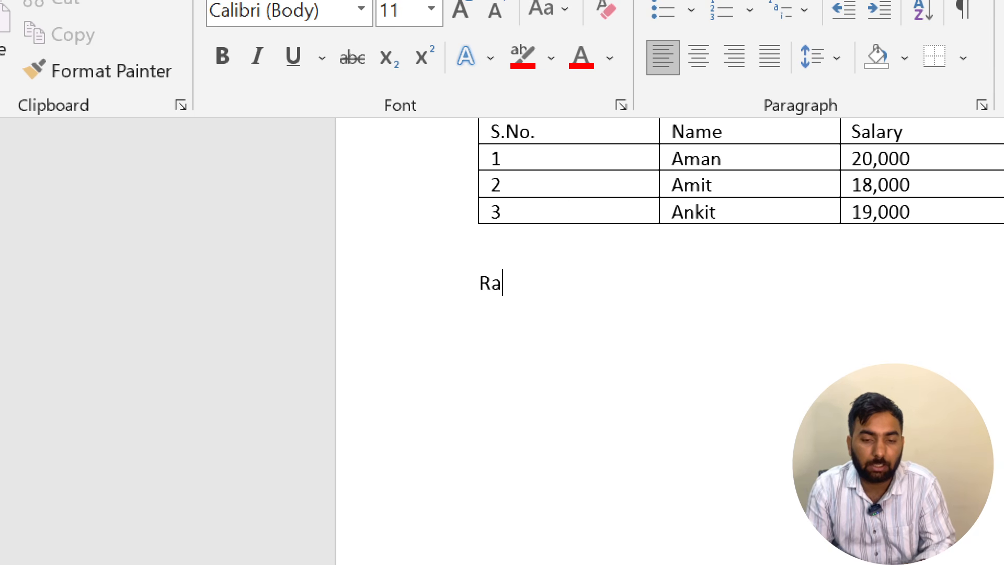
pyautogui.write('Ma')
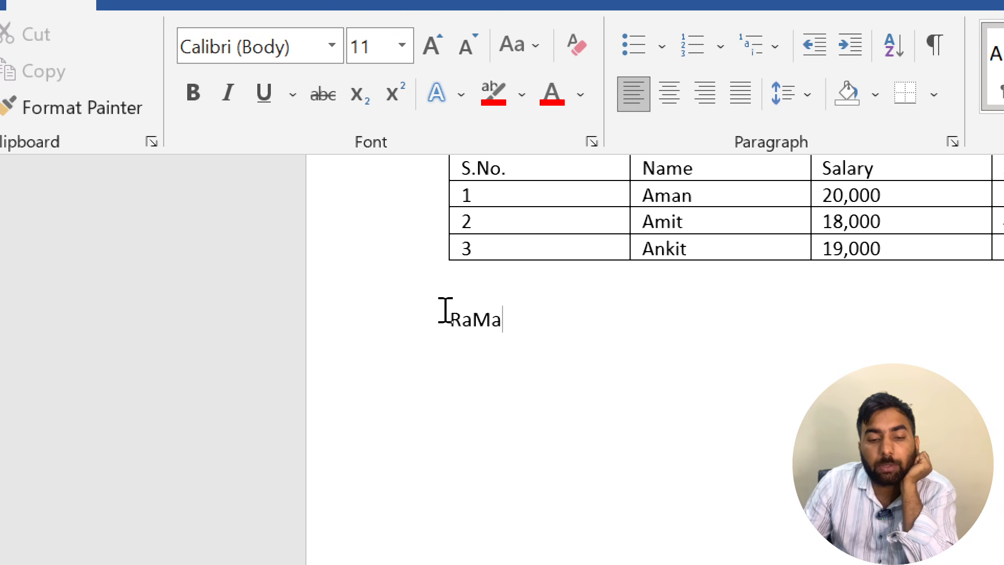
# Apply tOGGLE cASE to the text "RaMa" below the table.
pyautogui.moveTo(451, 313); pyautogui.dragTo(513, 323)
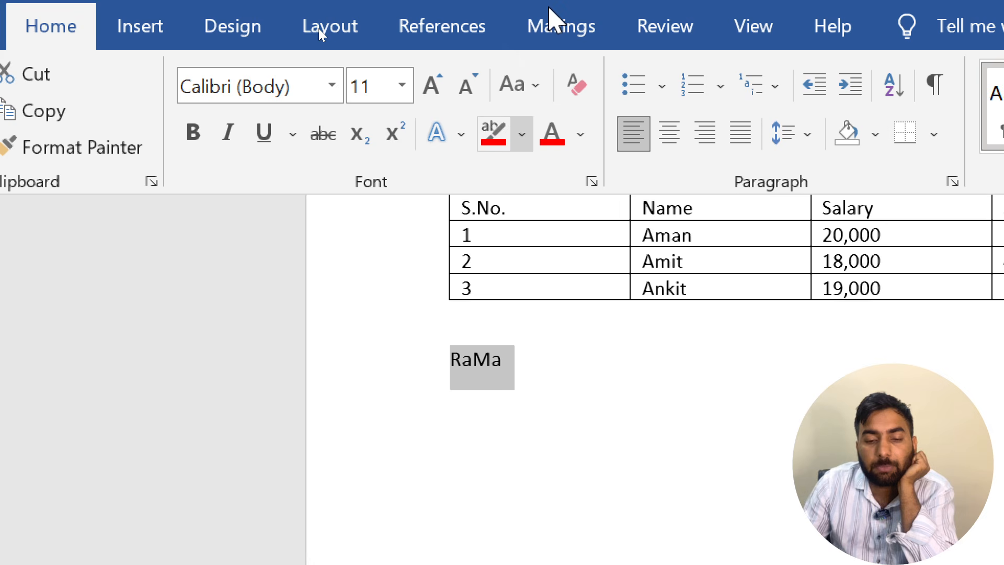
pyautogui.click(545, 81)
pyautogui.click(583, 282)
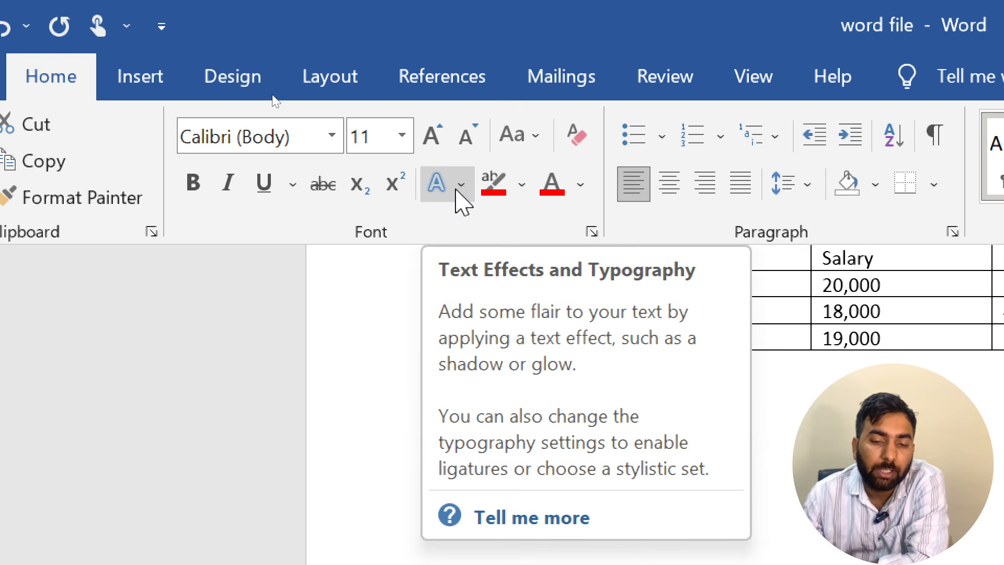
# Look over the Text Effects and Typography options, including the Outline choices.
pyautogui.click(461, 186)
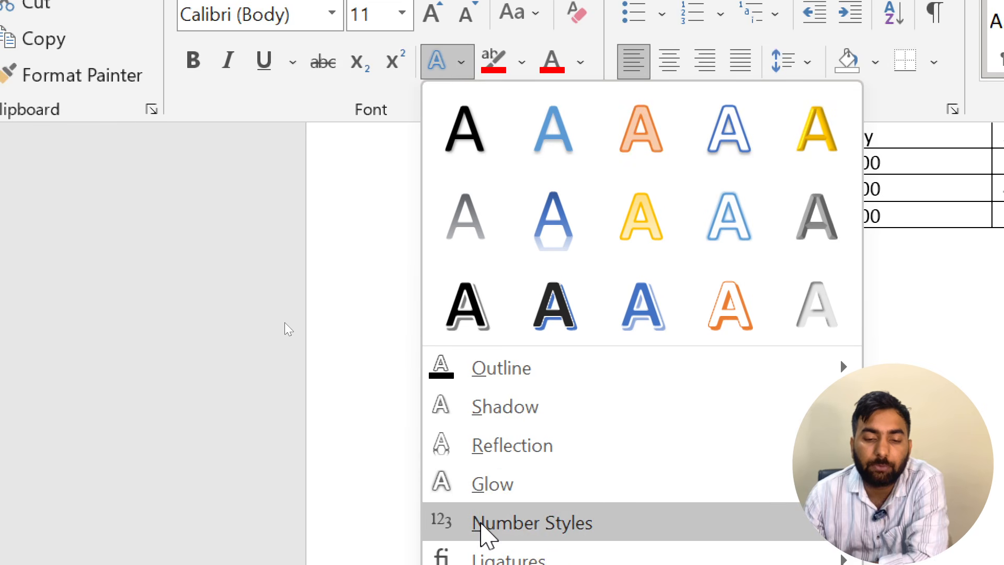
pyautogui.moveTo(482, 360)
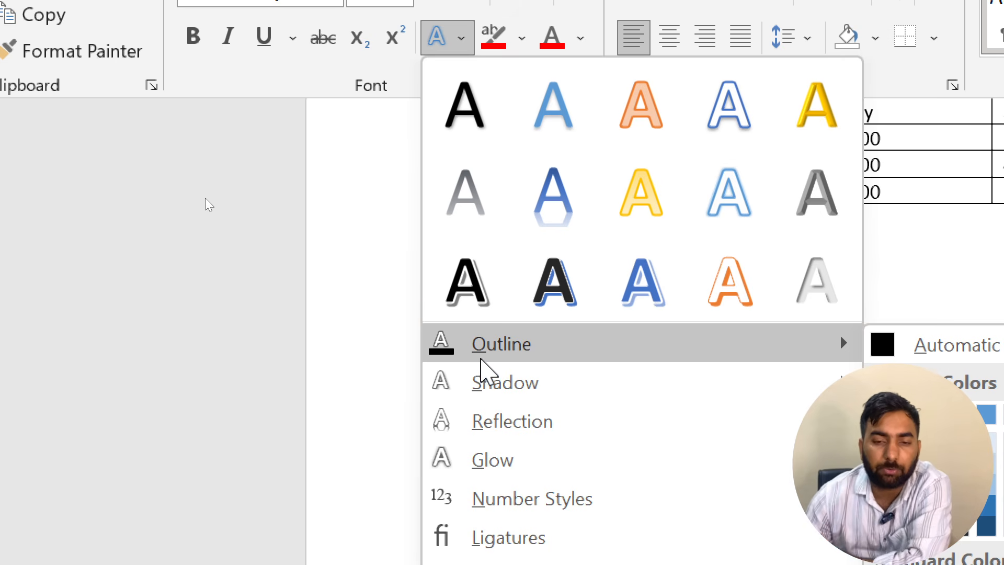
pyautogui.press('Escape')
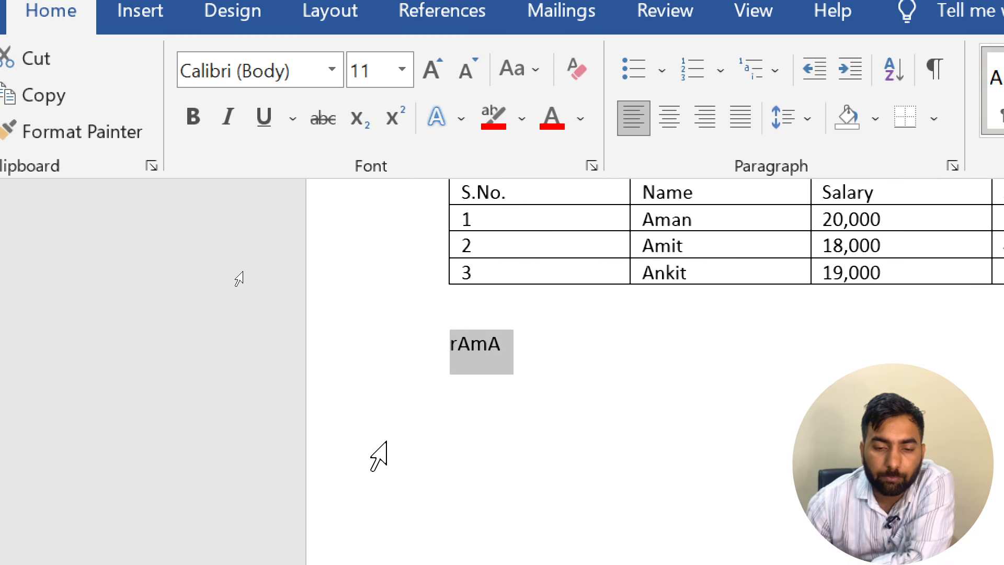
# Delete the entire content of the document, from the first paragraph through the line below the table.
pyautogui.scroll(10, 470, 449)
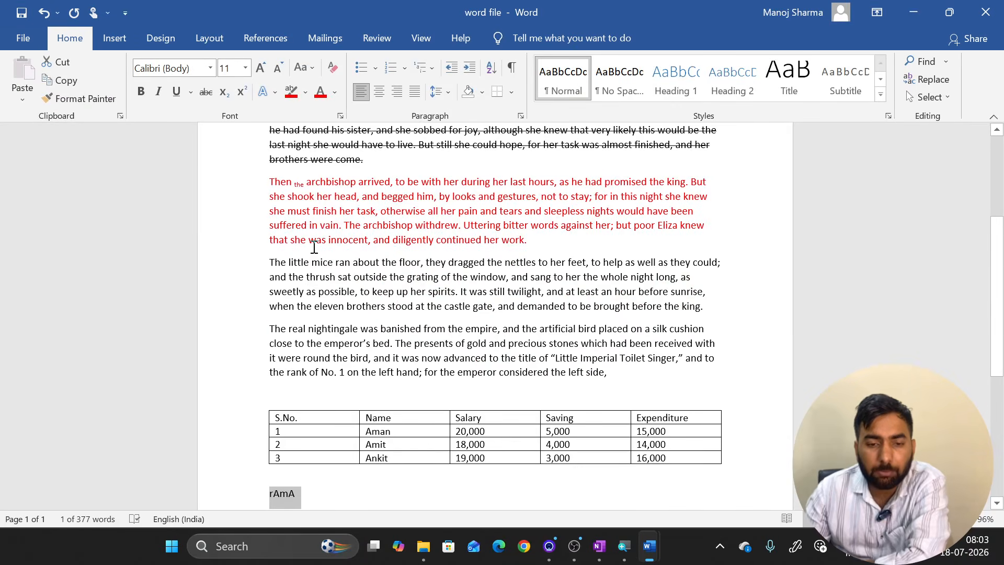
pyautogui.scroll(3, 313, 247)
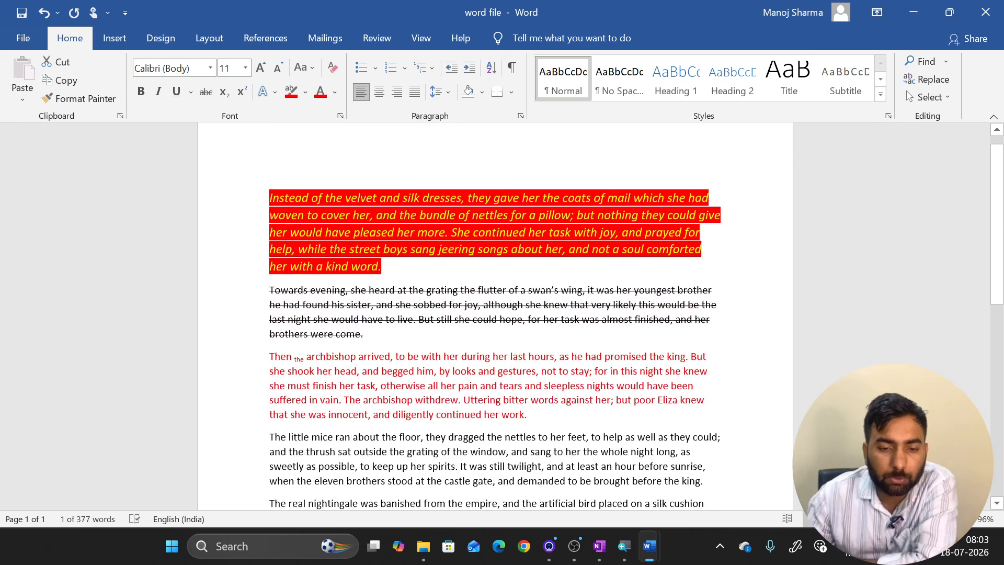
pyautogui.scroll(1, 495, 313)
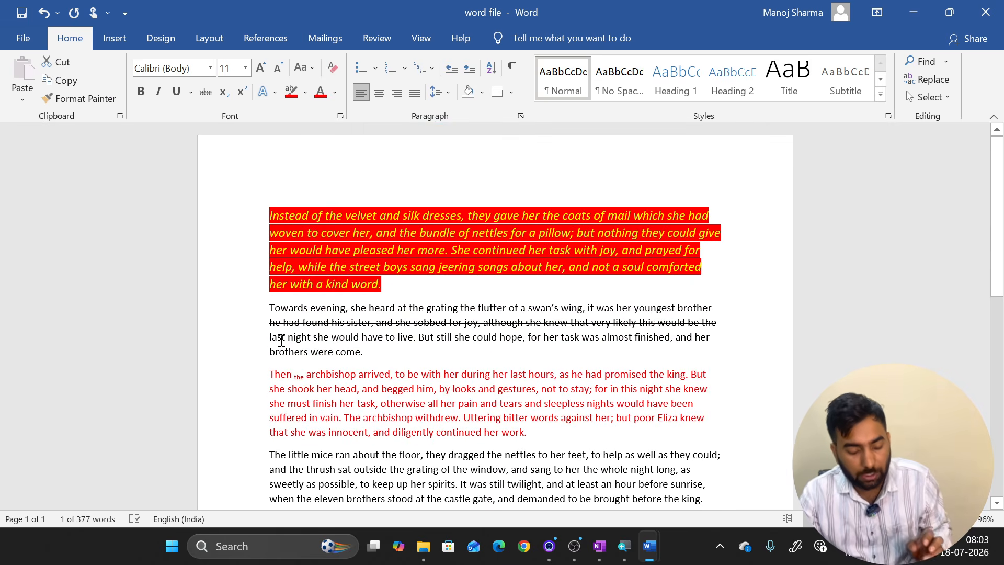
pyautogui.hotkey('ctrl', 'a')
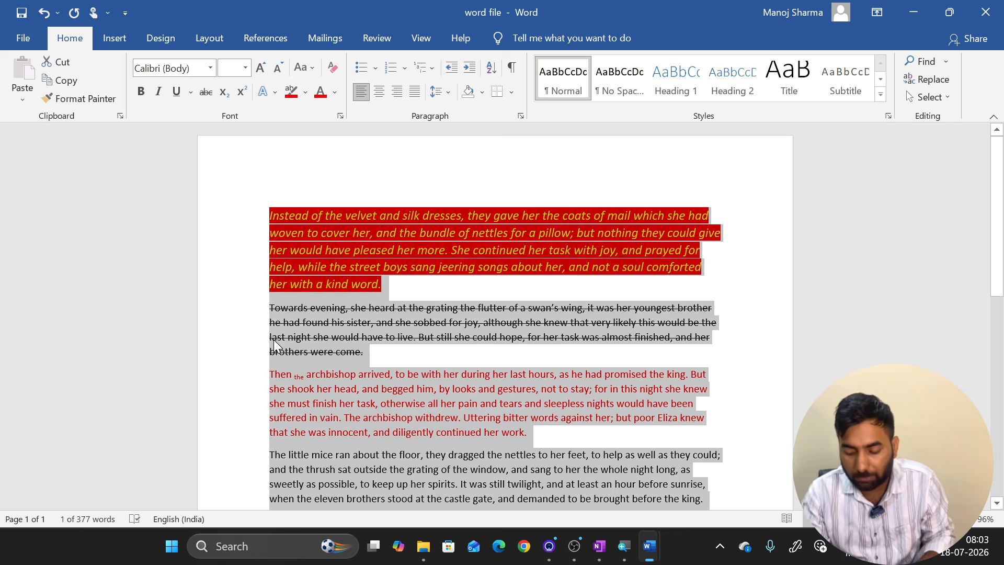
pyautogui.press('Delete')
# Generate sample paragraphs in the empty document with the formula =rand(5,5).
pyautogui.write('=ra')
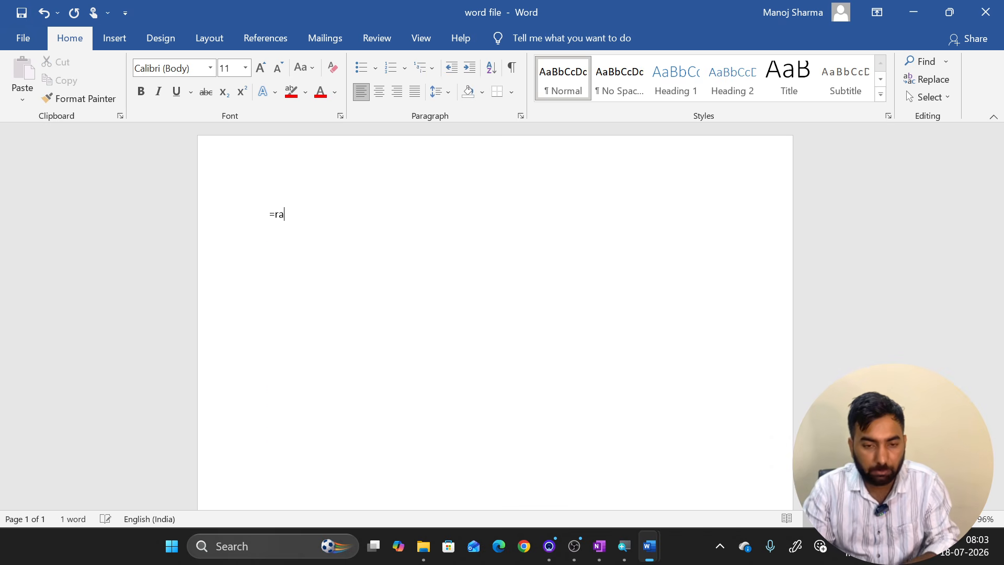
pyautogui.write('nd(')
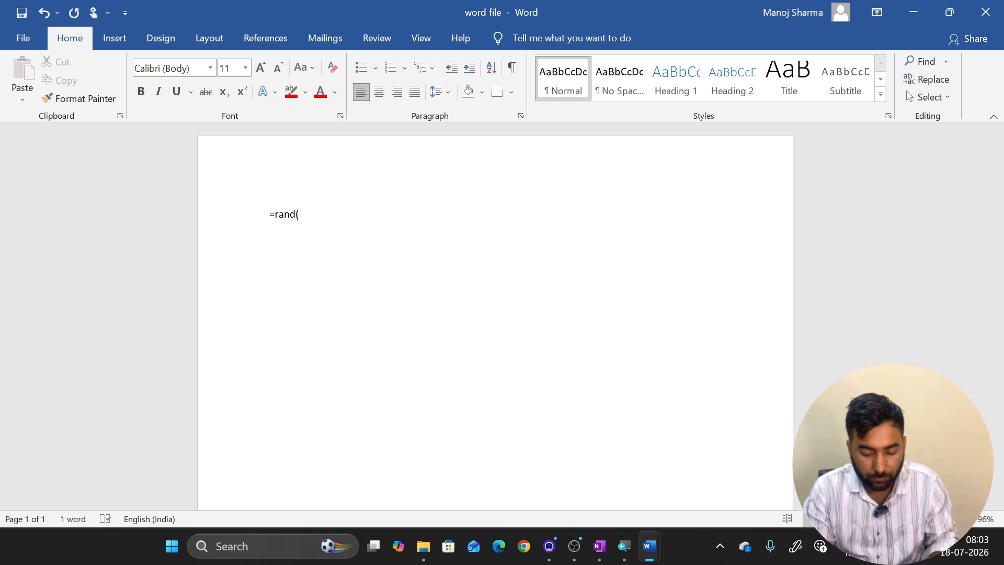
pyautogui.write('5')
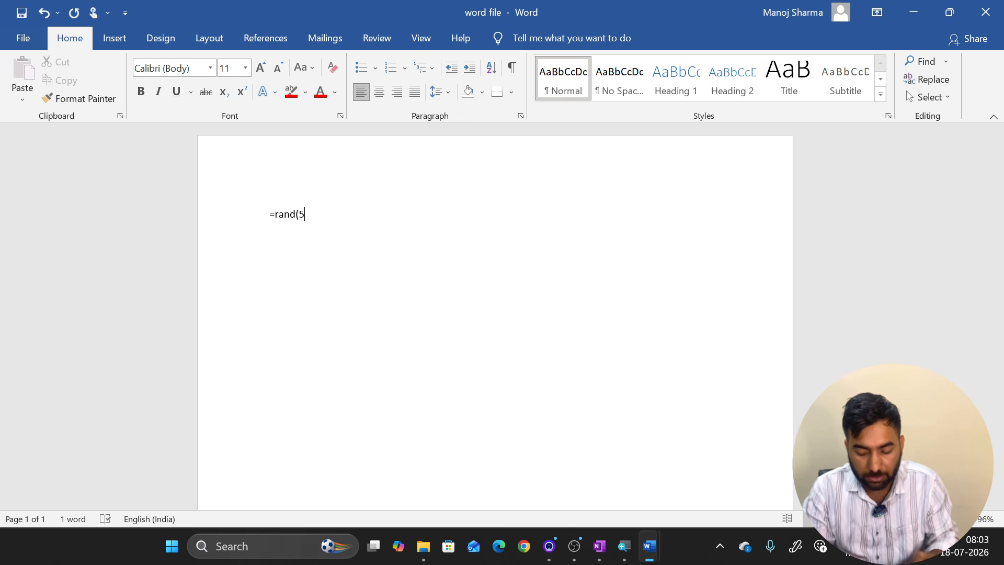
pyautogui.write(',5')
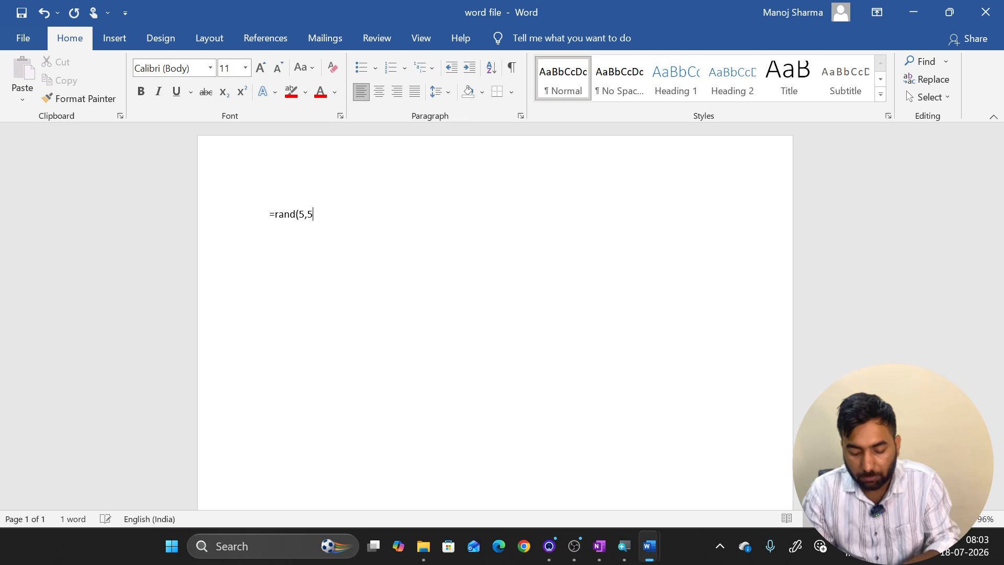
pyautogui.write(')')
pyautogui.press('Return')
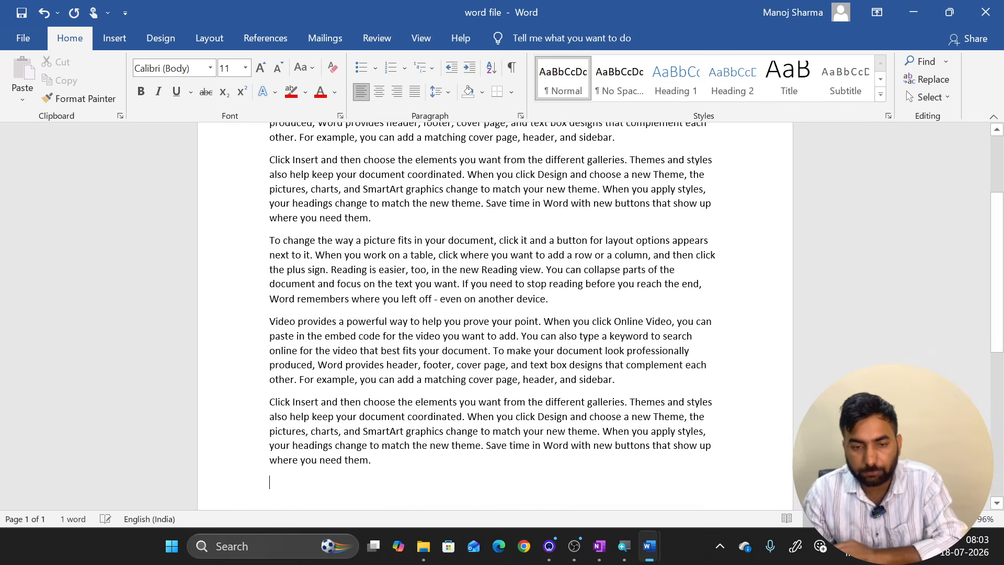
# Set the font of the first paragraph, "Video provides a powerful way", to Times New Roman.
pyautogui.scroll(3, 375, 294)
pyautogui.scroll(1, 375, 294)
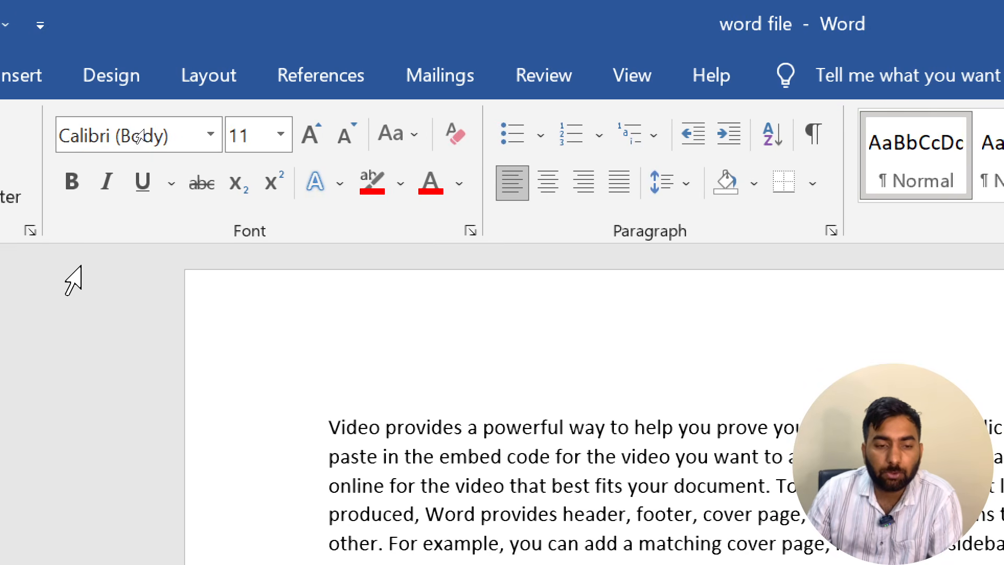
pyautogui.click(410, 428)
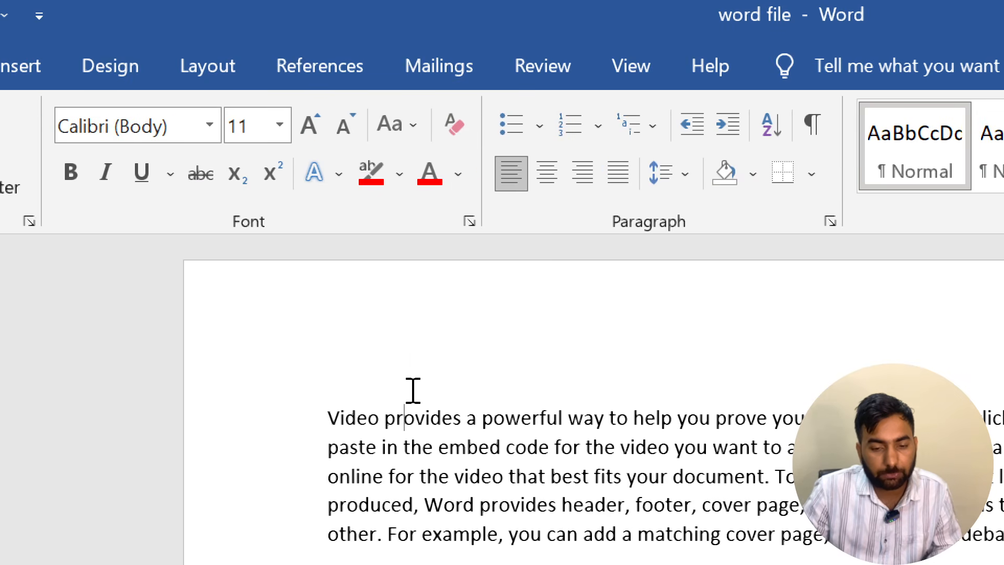
pyautogui.tripleClick(415, 446)
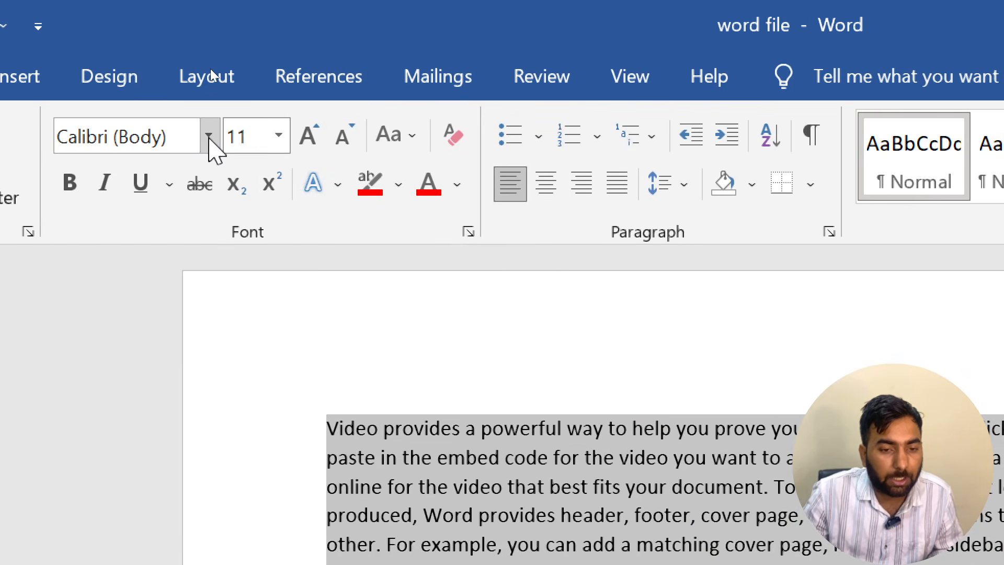
pyautogui.click(209, 136)
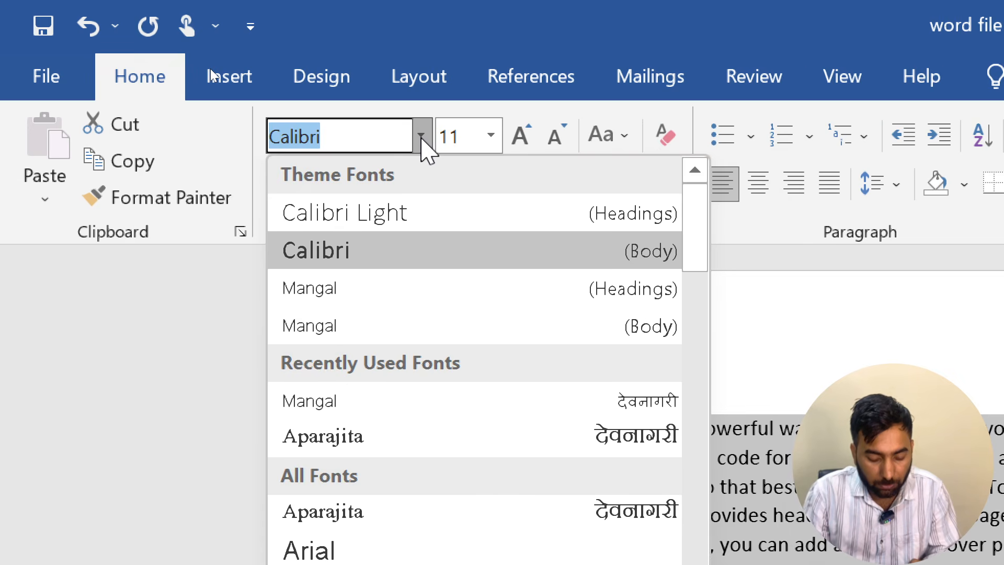
pyautogui.write('Times New Roma')
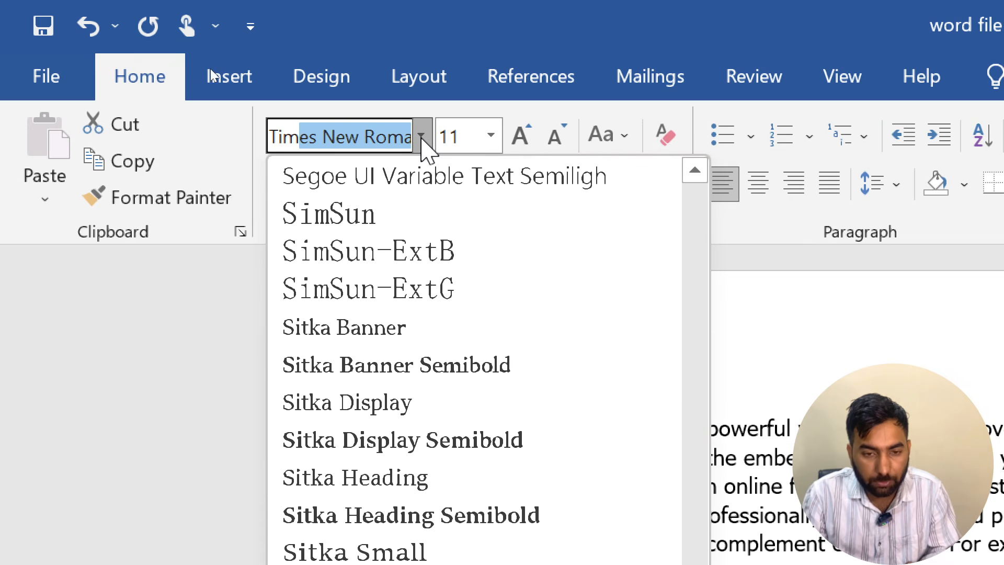
pyautogui.press('Return')
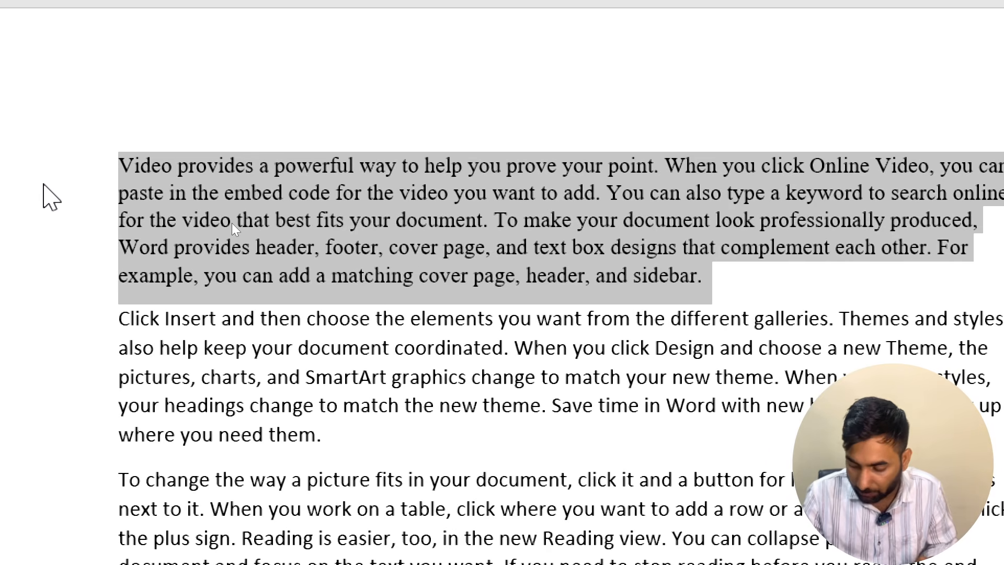
pyautogui.press('alt')
pyautogui.press('Escape')
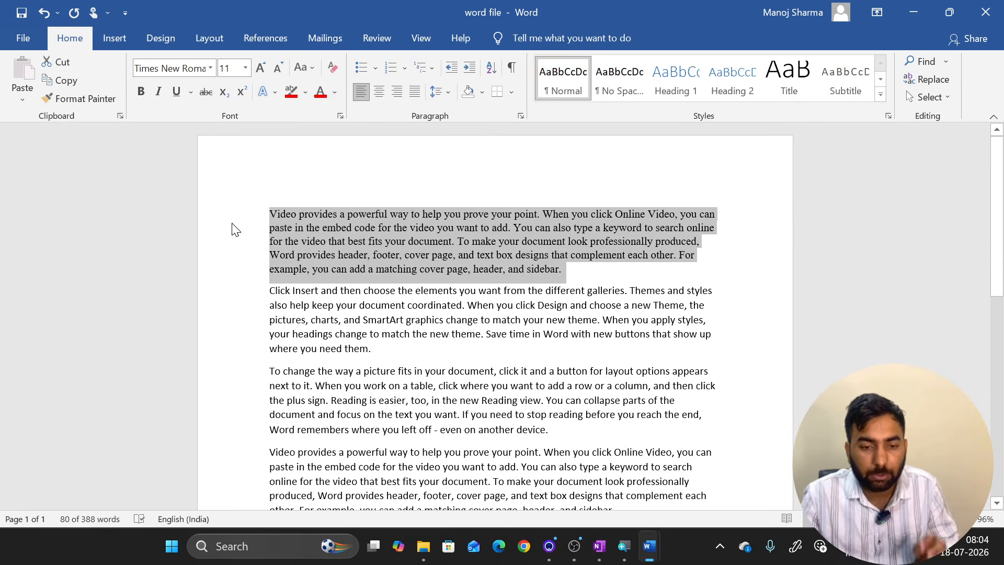
# Examine the list of available fonts and their live previews on the first paragraph.
pyautogui.keyDown('ctrl'); pyautogui.scroll(8, 229, 230); pyautogui.keyUp('ctrl')
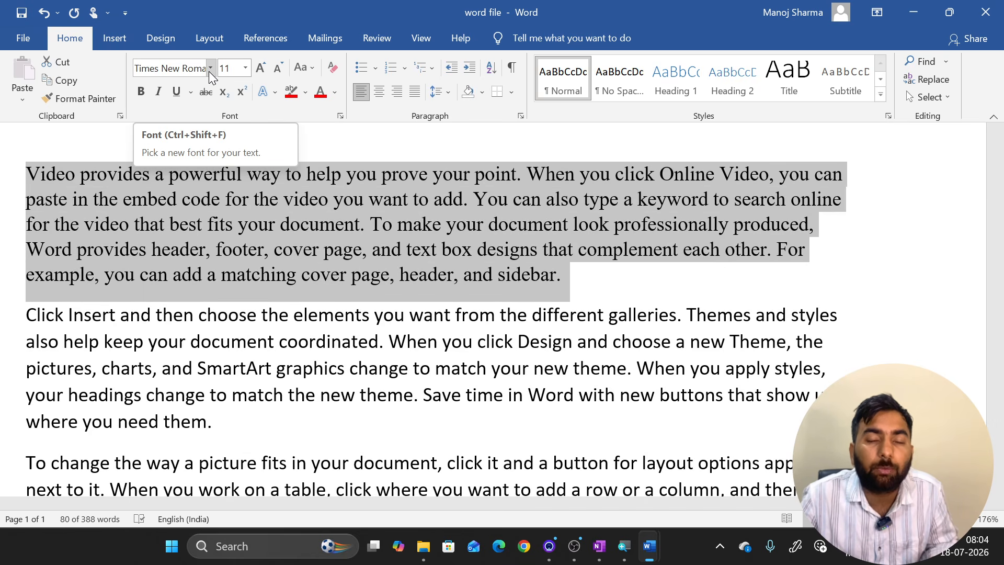
pyautogui.click(239, 308)
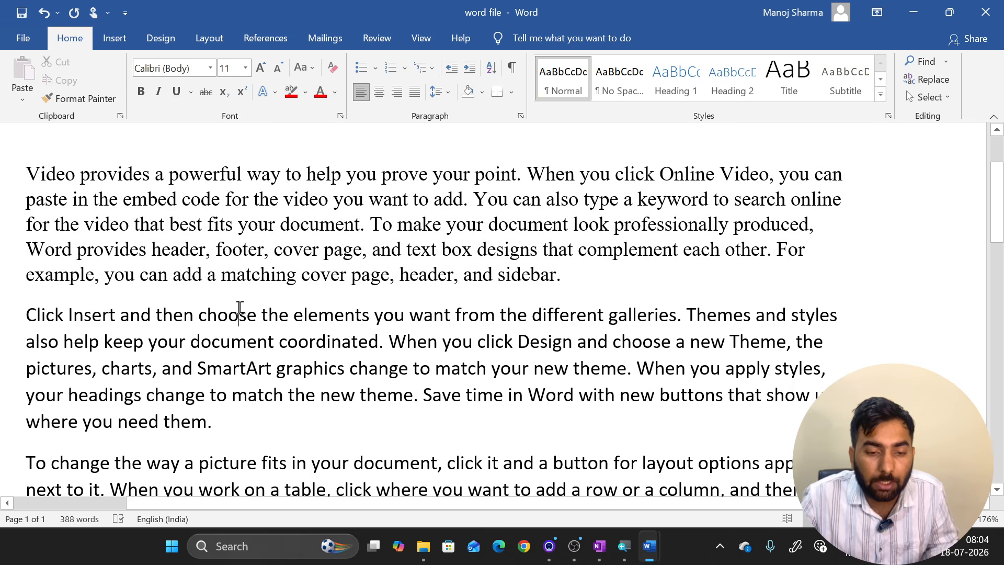
pyautogui.tripleClick(259, 214)
pyautogui.click(210, 67)
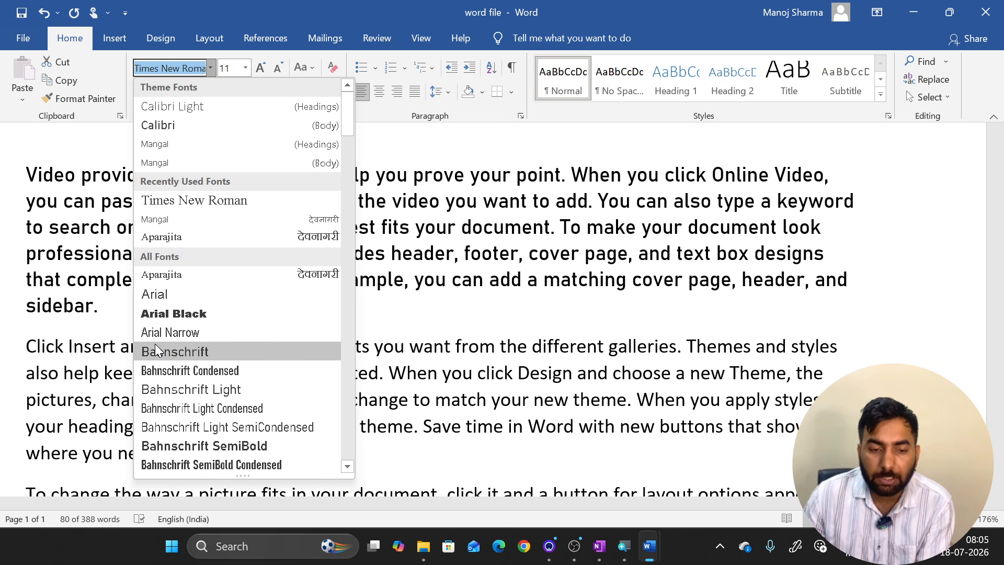
pyautogui.scroll(-9, 156, 346)
pyautogui.scroll(-20, 155, 350)
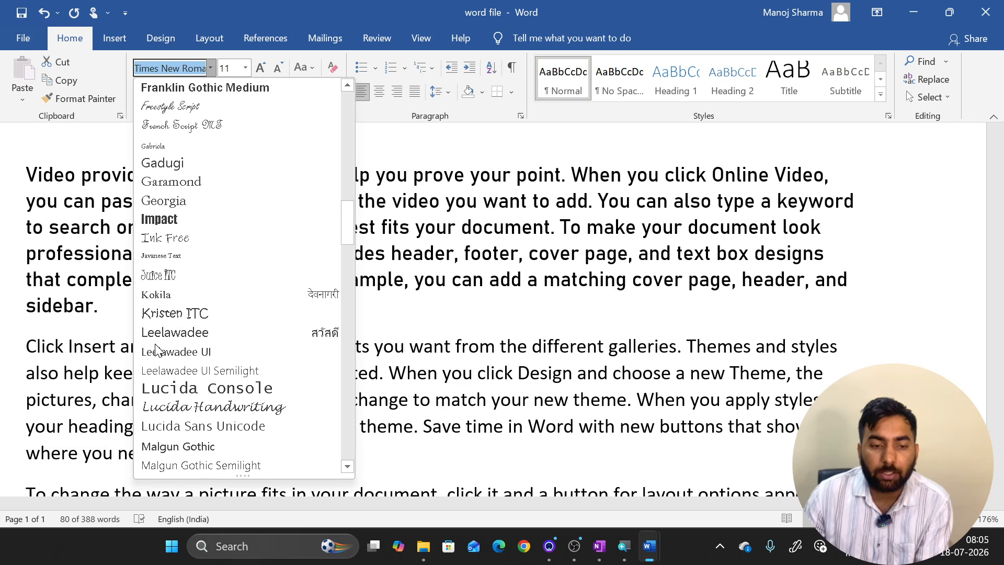
pyautogui.scroll(-9, 155, 349)
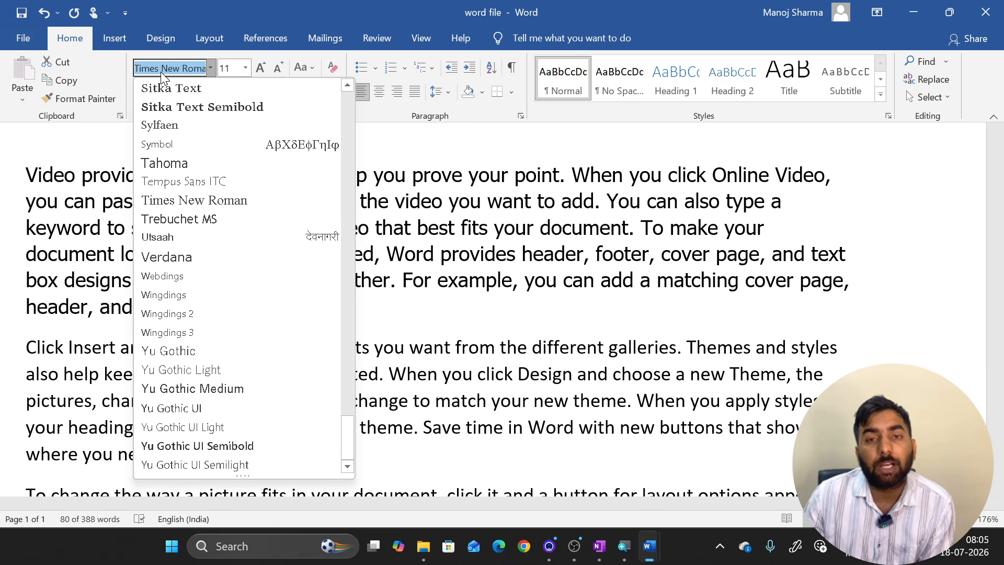
pyautogui.click(438, 264)
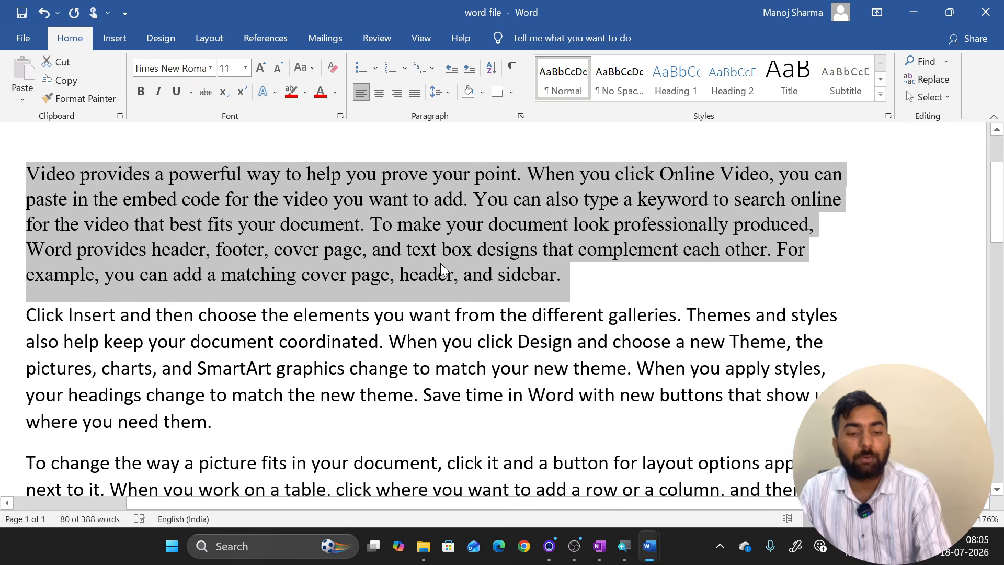
pyautogui.click(441, 262)
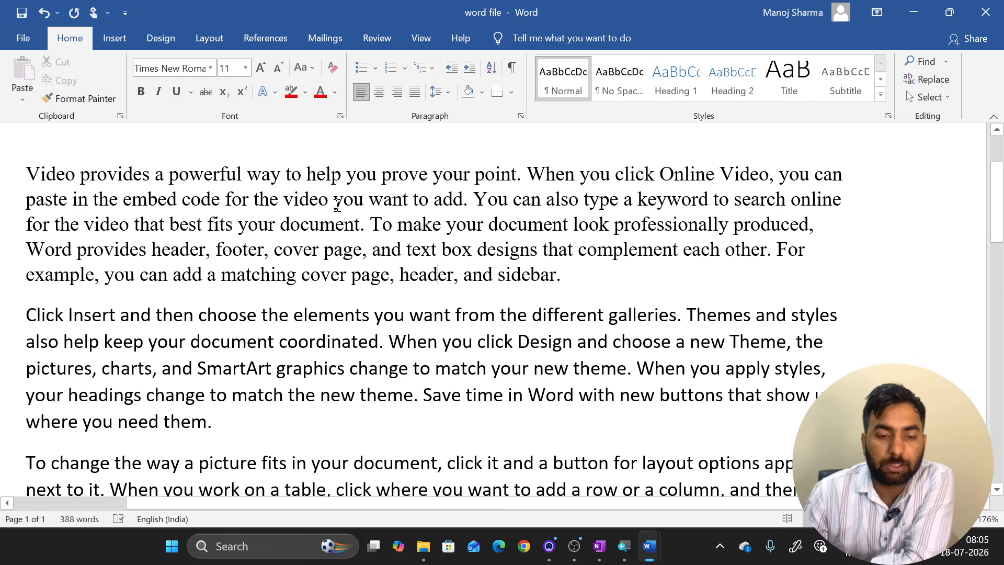
# Examine the Font dialog's settings, including the underline styles and effects, and close the dialog.
pyautogui.keyDown('ctrl'); pyautogui.scroll(-6, 7, 210); pyautogui.keyUp('ctrl')
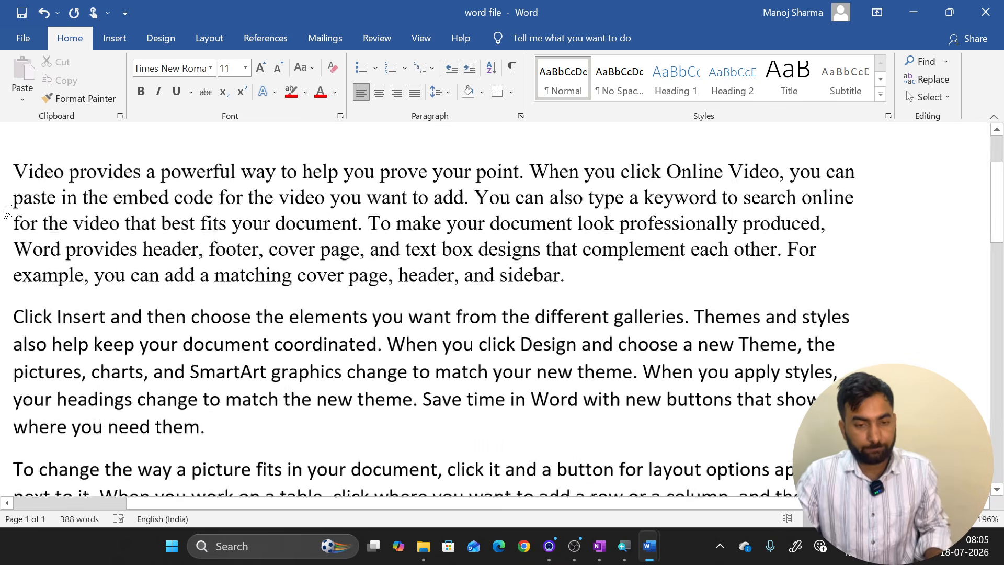
pyautogui.keyDown('ctrl'); pyautogui.scroll(-1, 8, 211); pyautogui.keyUp('ctrl')
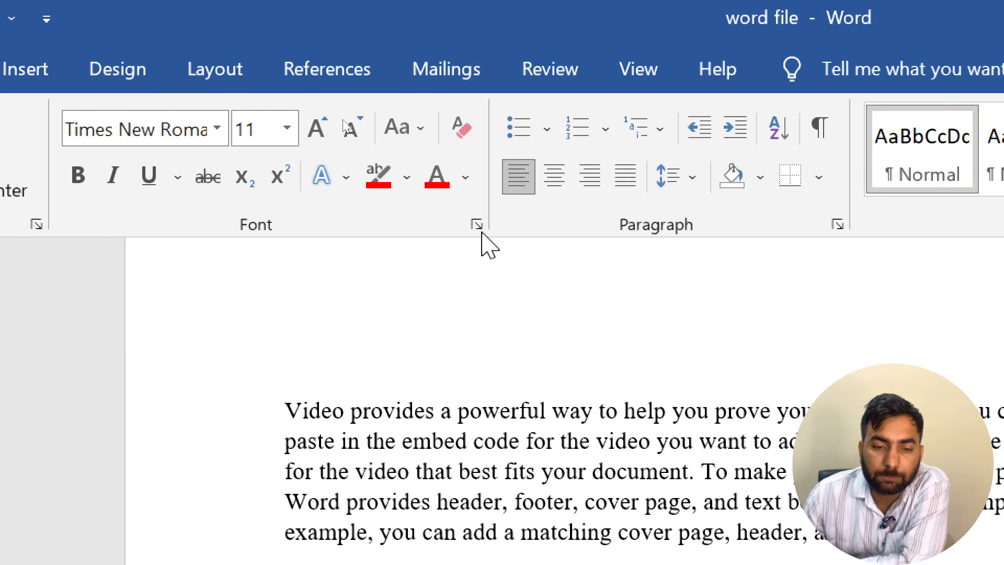
pyautogui.click(476, 225)
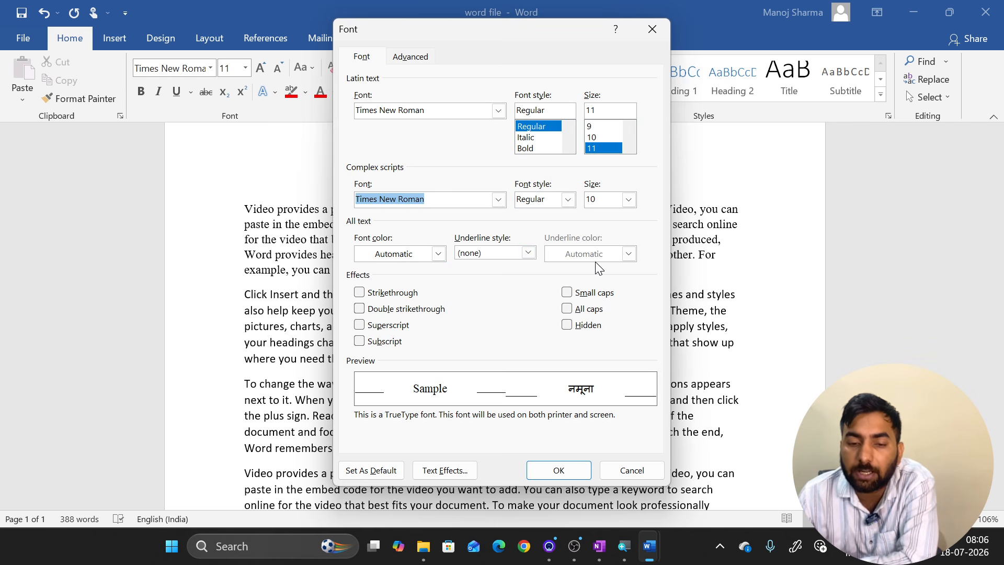
pyautogui.click(530, 253)
pyautogui.click(529, 252)
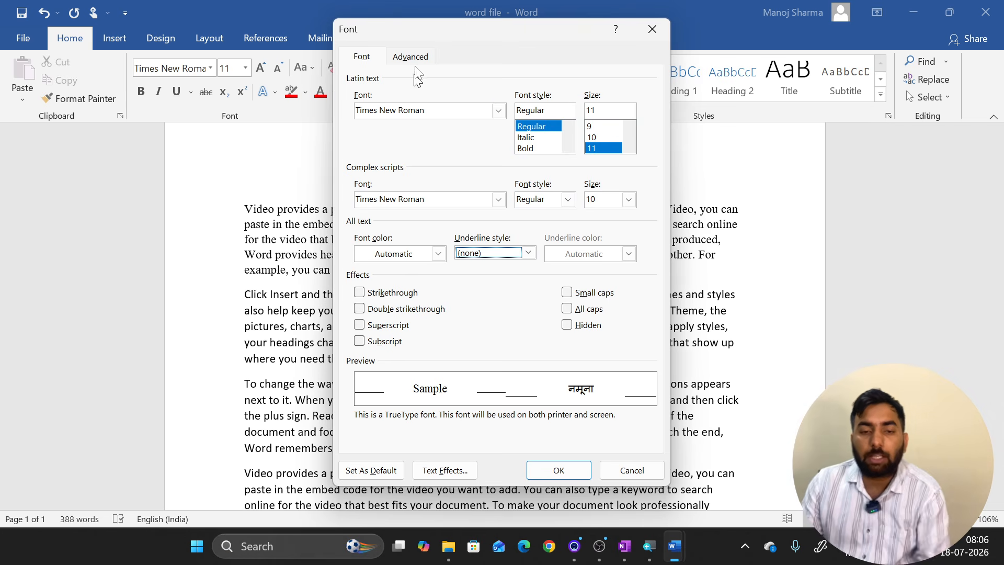
pyautogui.click(648, 26)
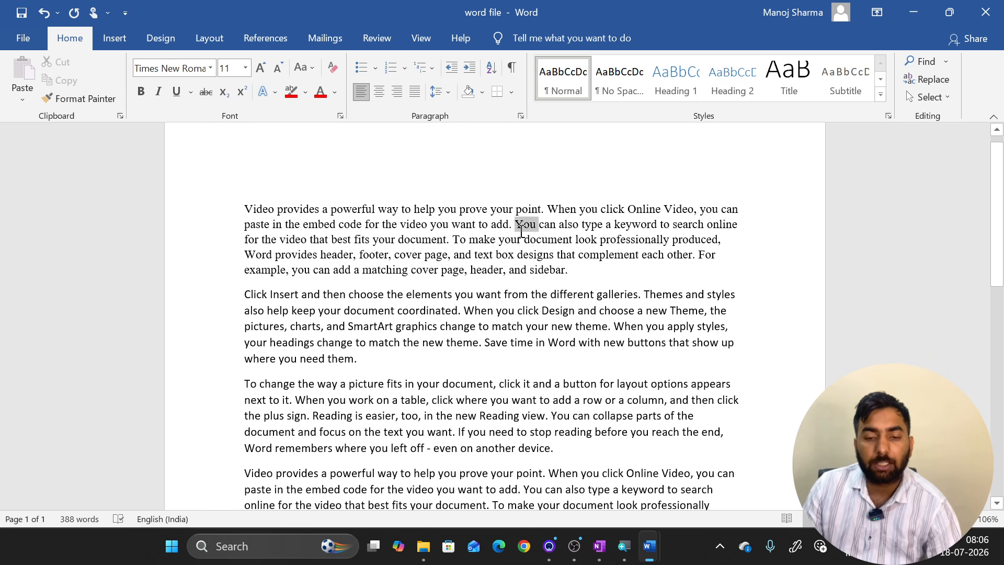
# Underline the first paragraph, "Video provides a powerful way", with the Words only underline style.
pyautogui.tripleClick(522, 224)
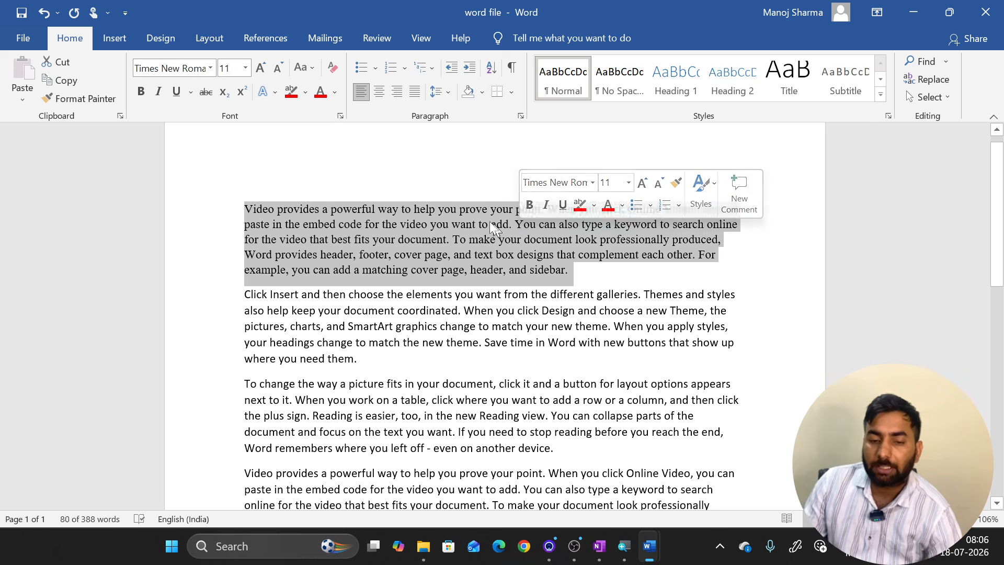
pyautogui.click(338, 116)
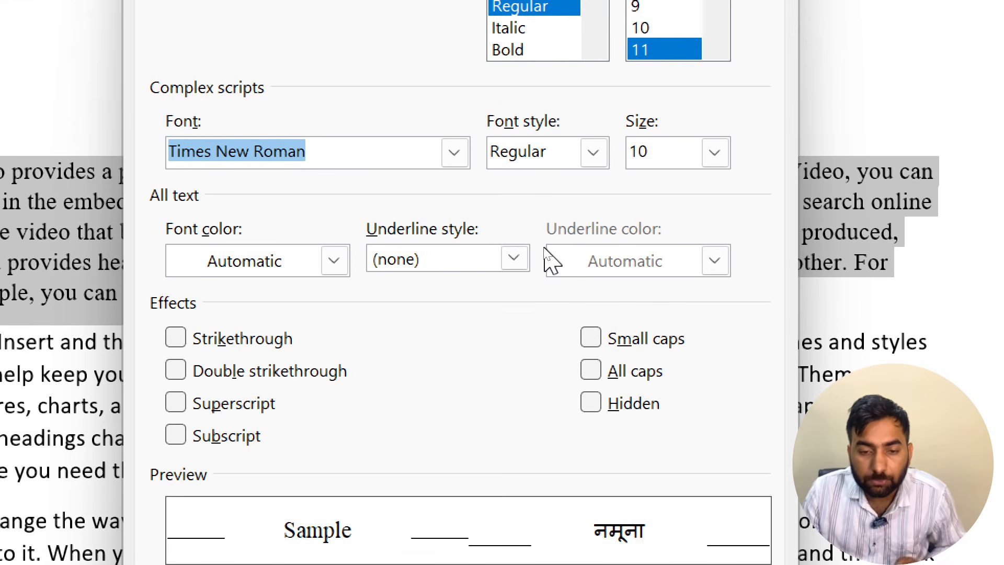
pyautogui.click(515, 258)
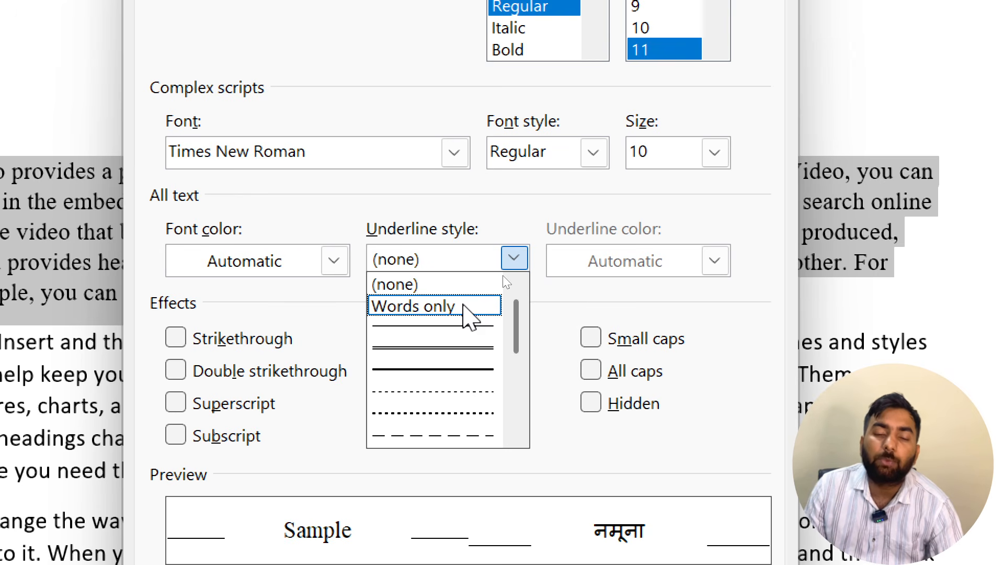
pyautogui.click(463, 307)
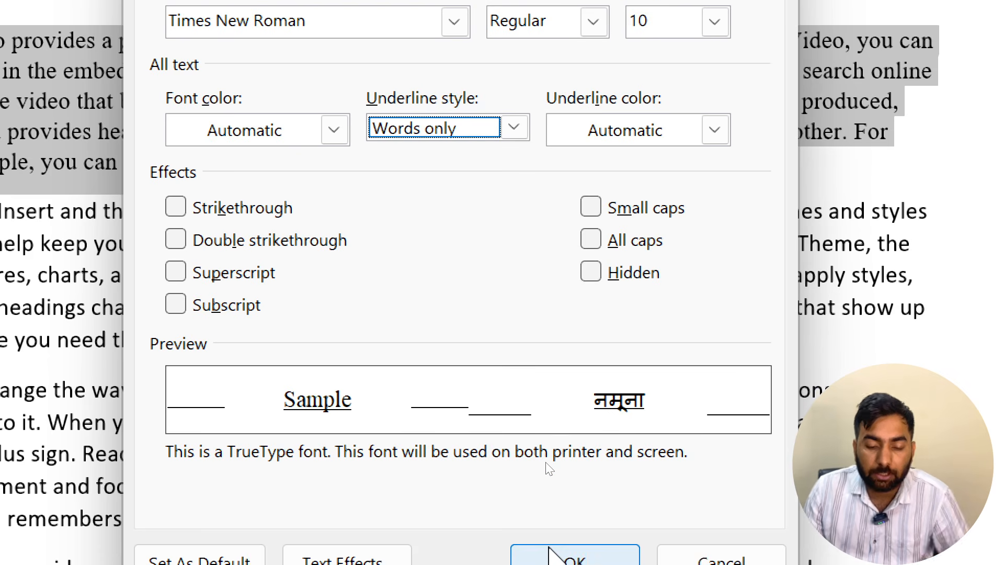
pyautogui.click(548, 553)
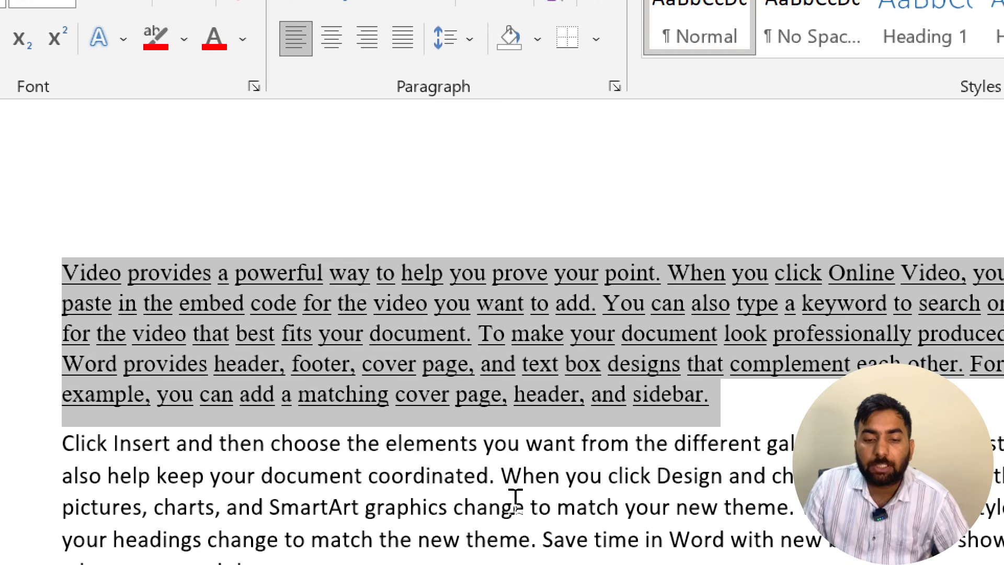
pyautogui.click(515, 561)
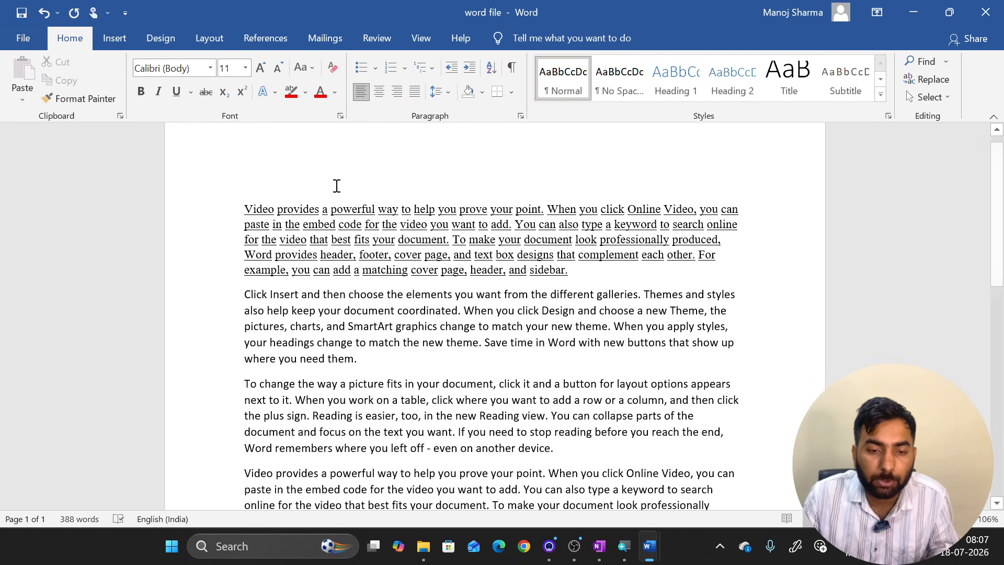
# Apply the Double strikethrough effect to the second paragraph, "Click Insert and then choose the elements".
pyautogui.tripleClick(378, 308)
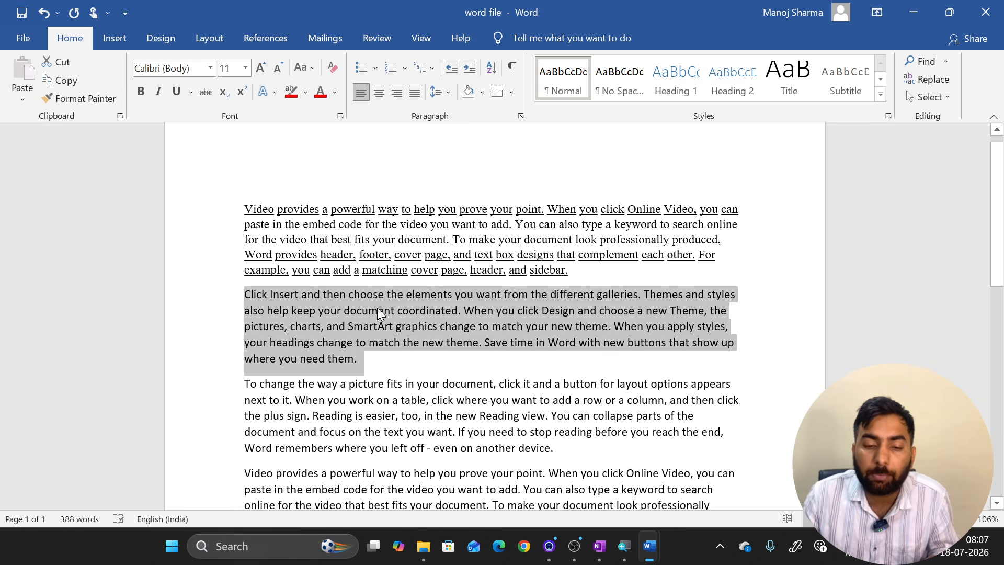
pyautogui.click(339, 116)
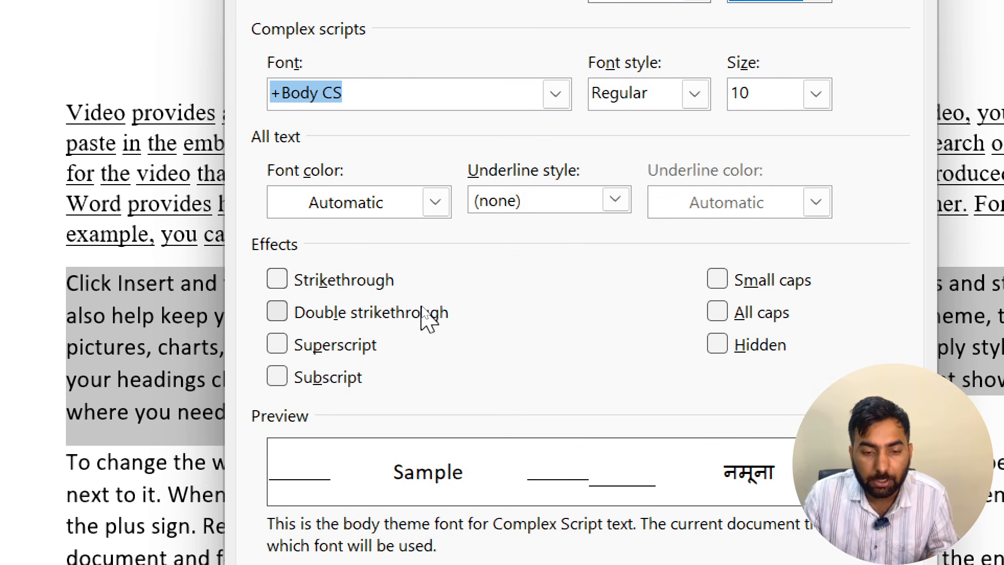
pyautogui.click(426, 313)
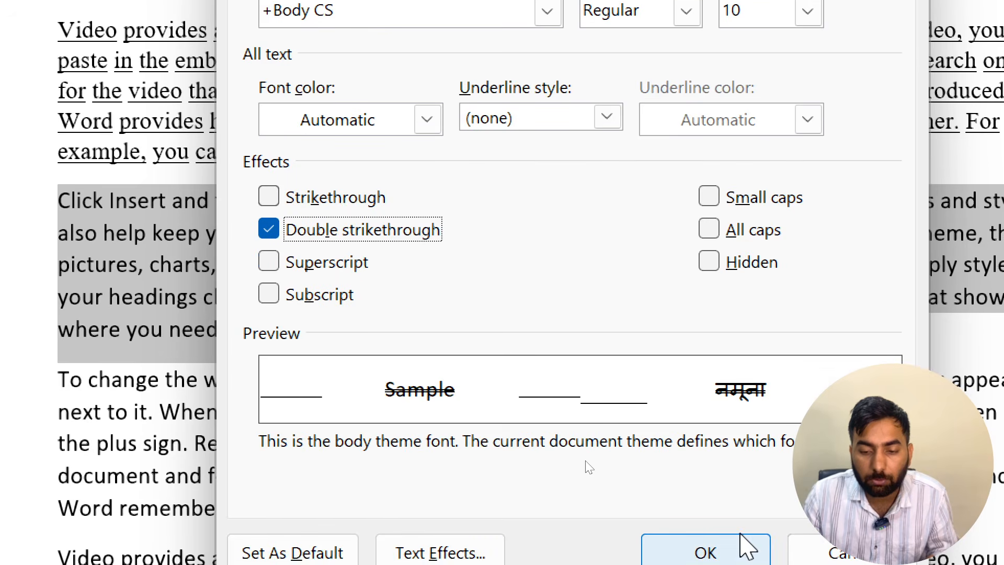
pyautogui.click(741, 536)
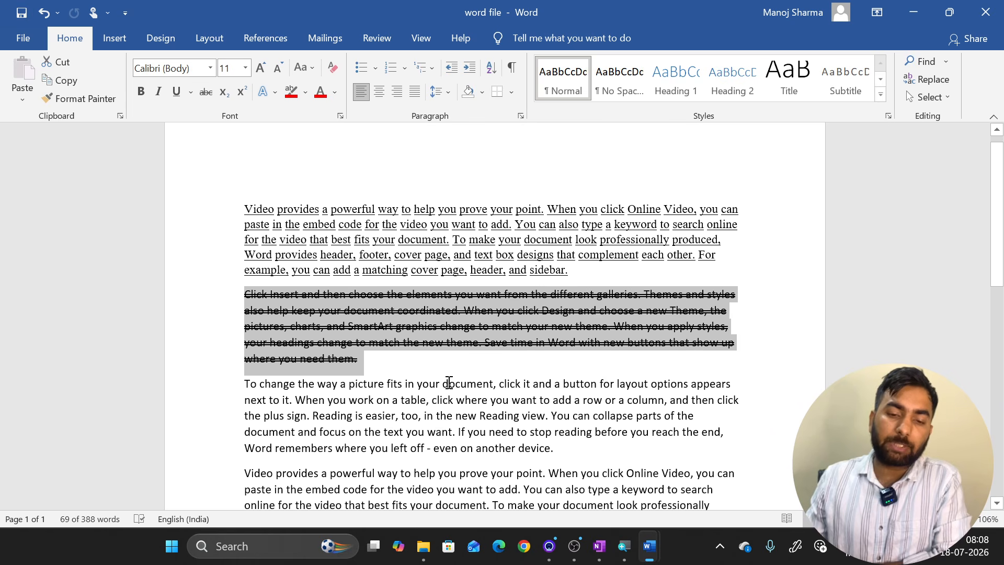
pyautogui.click(431, 272)
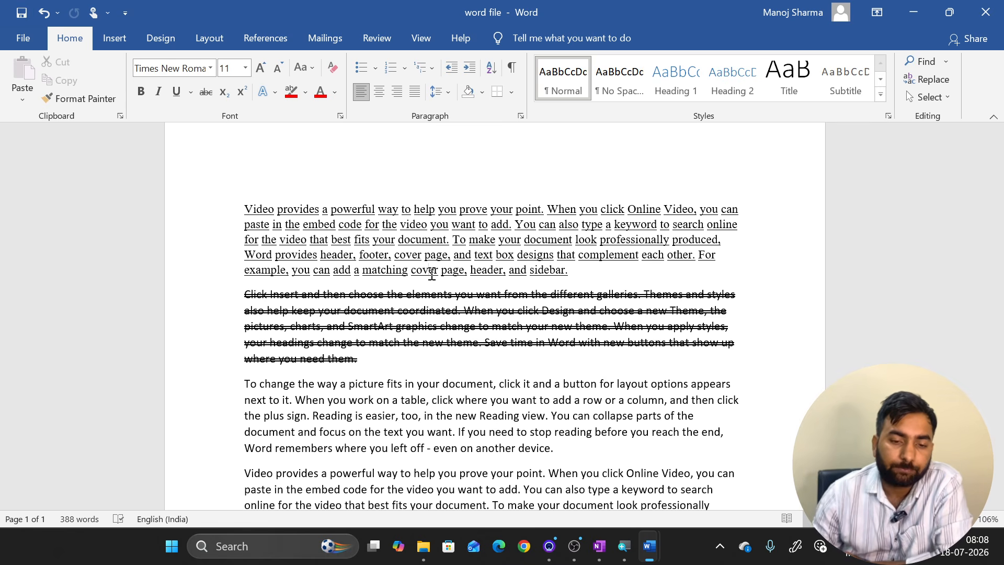
# Examine the advanced character spacing and OpenType settings in the Font dialog, and close the dialog without changes.
pyautogui.scroll(-5, 371, 372)
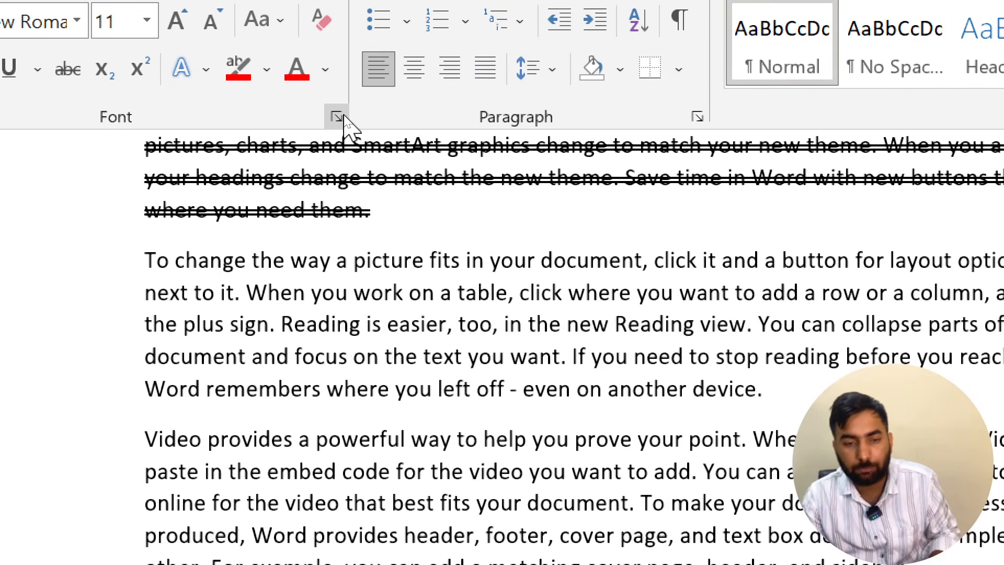
pyautogui.click(344, 115)
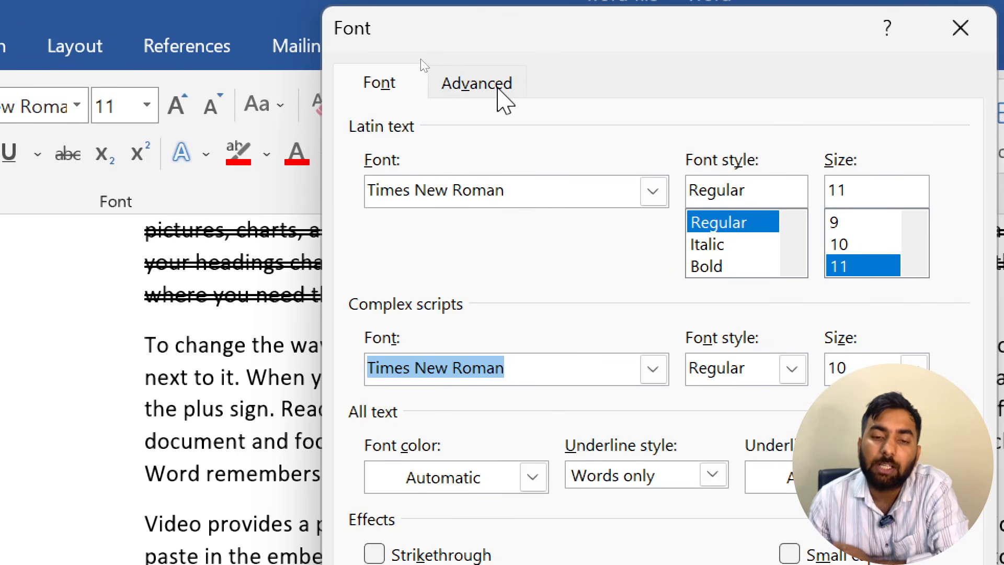
pyautogui.click(497, 89)
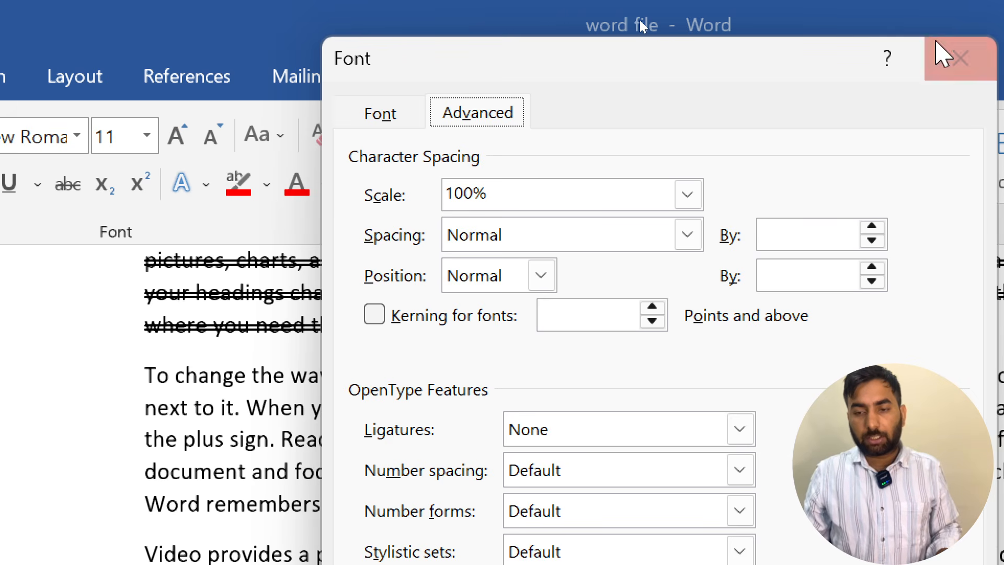
pyautogui.click(955, 59)
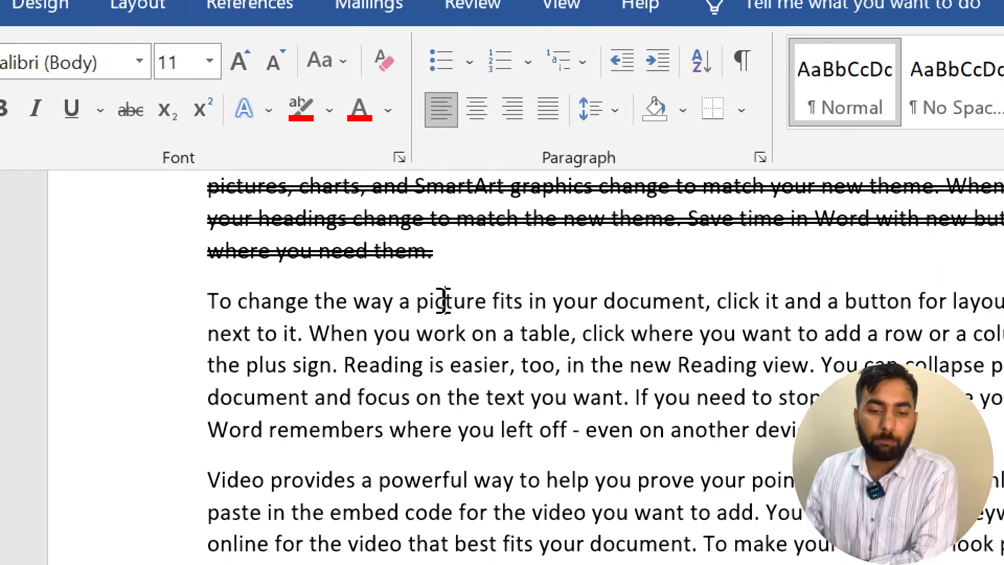
# In the third paragraph, grow the word "picture" to size 14 and shrink the word "where" to size 9.
pyautogui.doubleClick(444, 300)
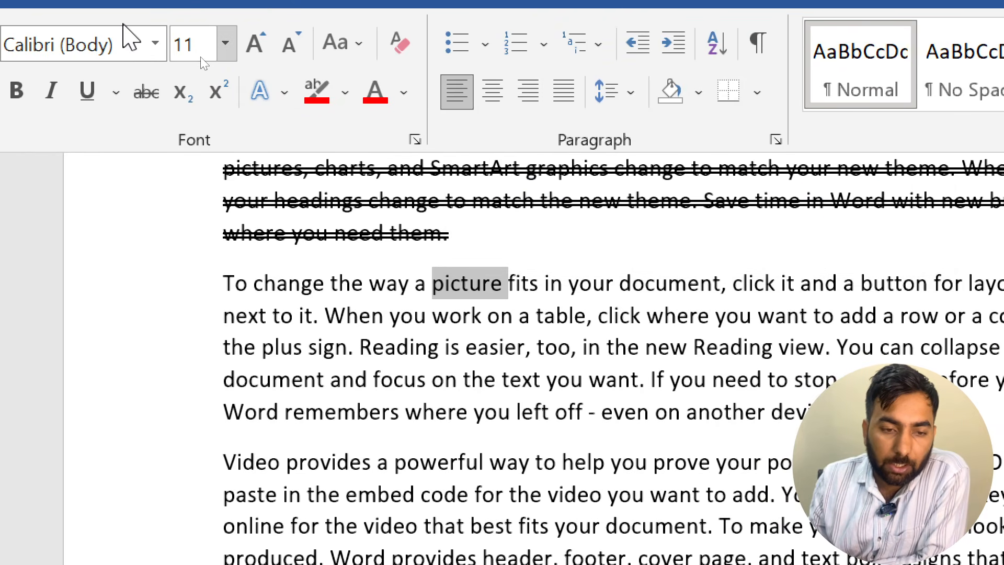
pyautogui.click(256, 43)
pyautogui.click(255, 43)
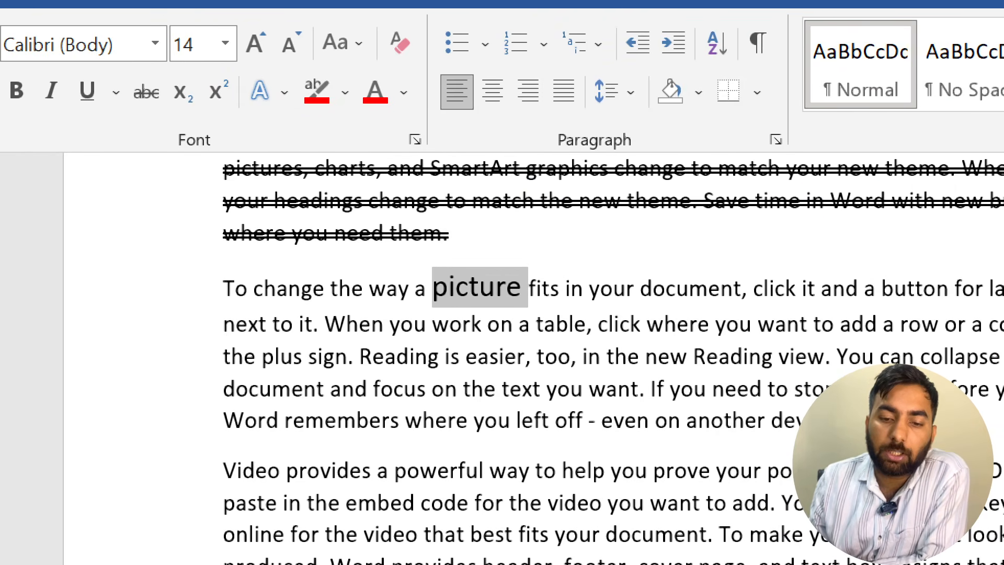
pyautogui.doubleClick(674, 324)
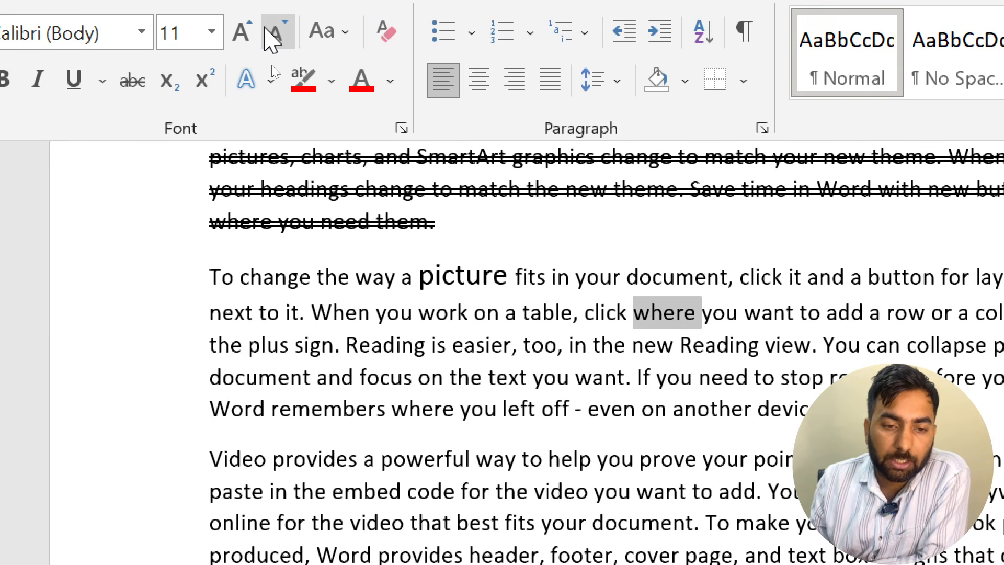
pyautogui.click(273, 13)
pyautogui.click(273, 12)
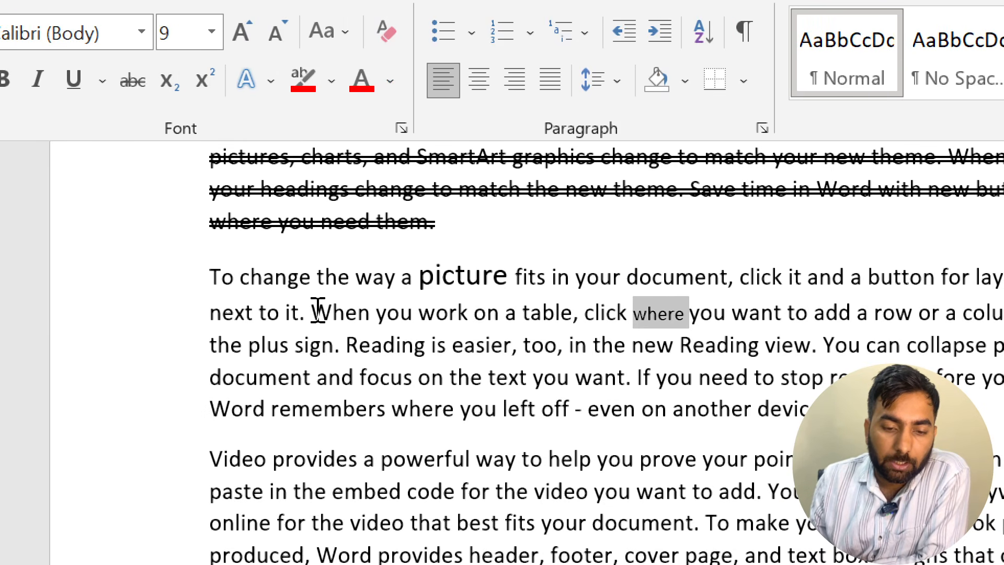
# Increase the font size of the word "Reading" in the third paragraph to 18.
pyautogui.doubleClick(399, 344)
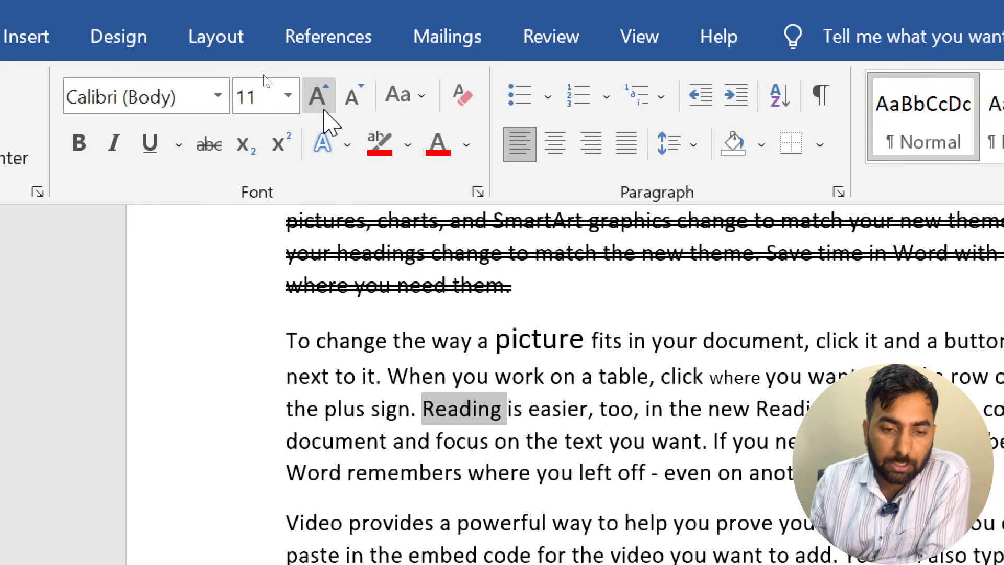
pyautogui.click(319, 0)
pyautogui.click(318, 0)
pyautogui.click(319, 0)
pyautogui.click(320, 102)
pyautogui.click(701, 487)
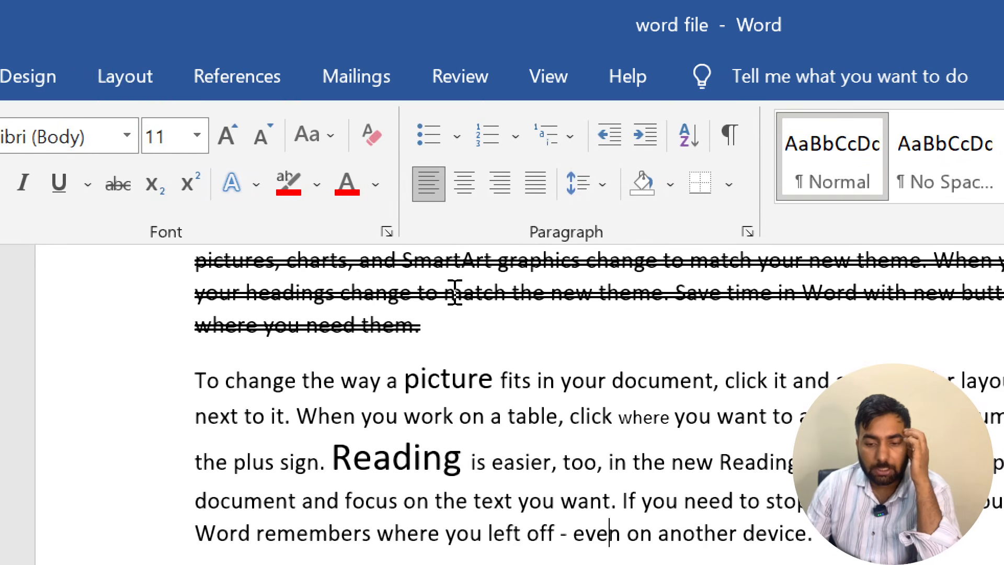
# Check the font sizes of the enlarged words "picture" and "Reading" in the third paragraph.
pyautogui.click(470, 396)
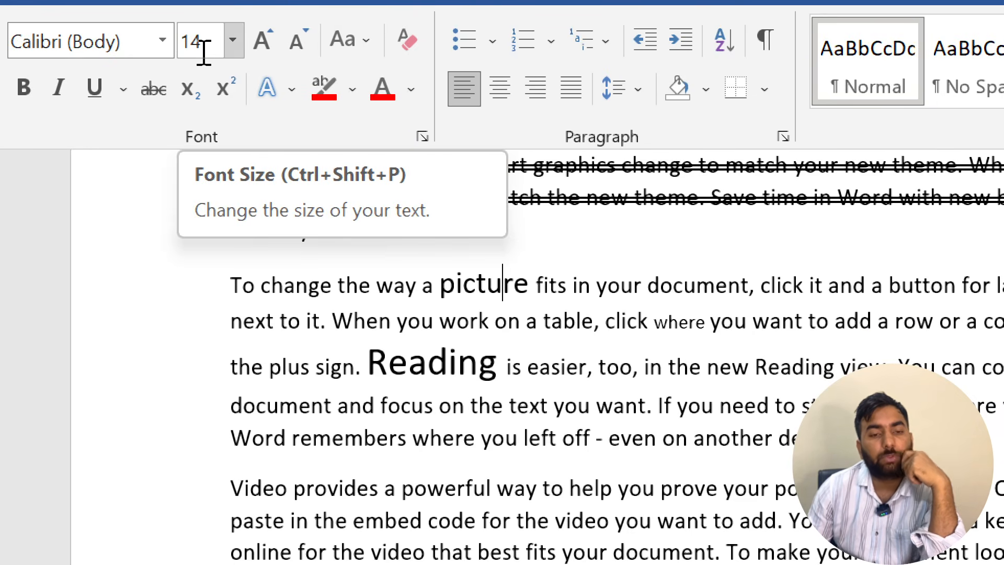
pyautogui.click(388, 363)
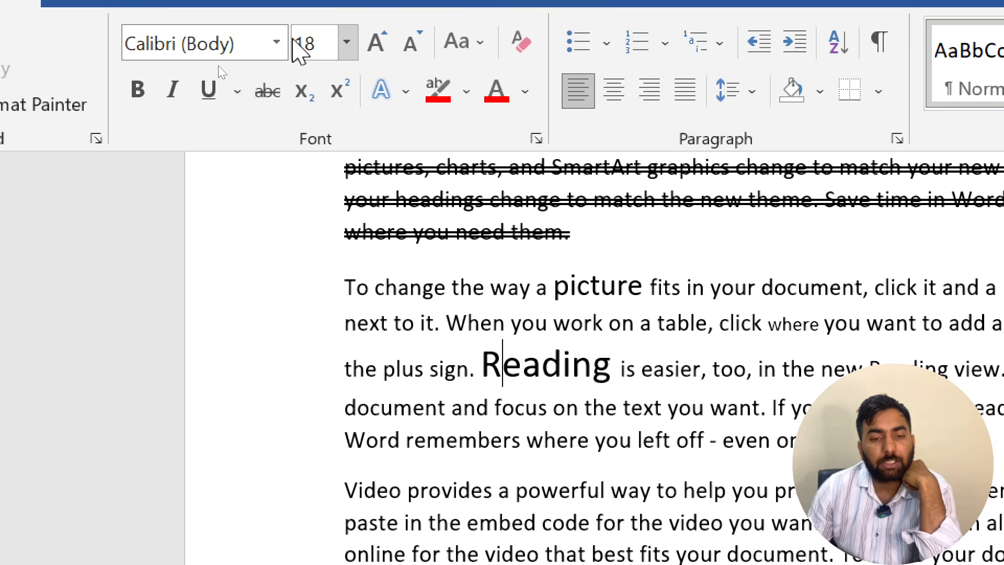
pyautogui.click(412, 286)
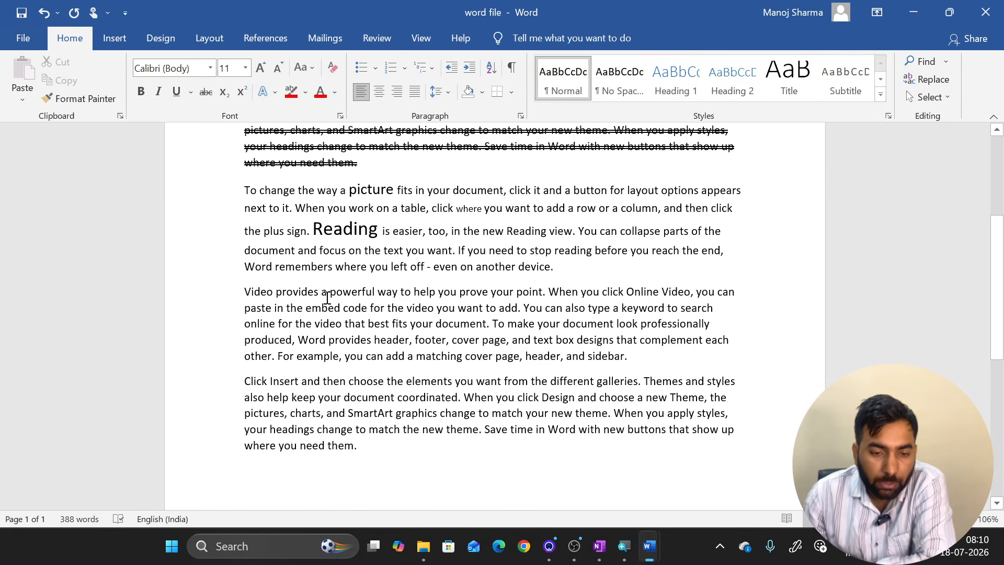
# Set the character scale of the word "provides" in the fourth paragraph to 200%.
pyautogui.scroll(-2, 314, 283)
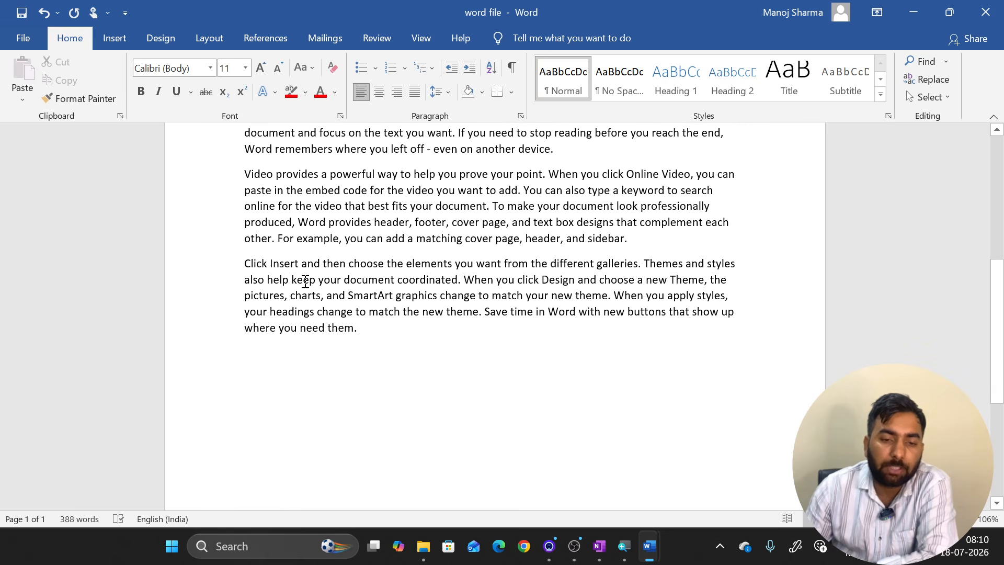
pyautogui.doubleClick(293, 171)
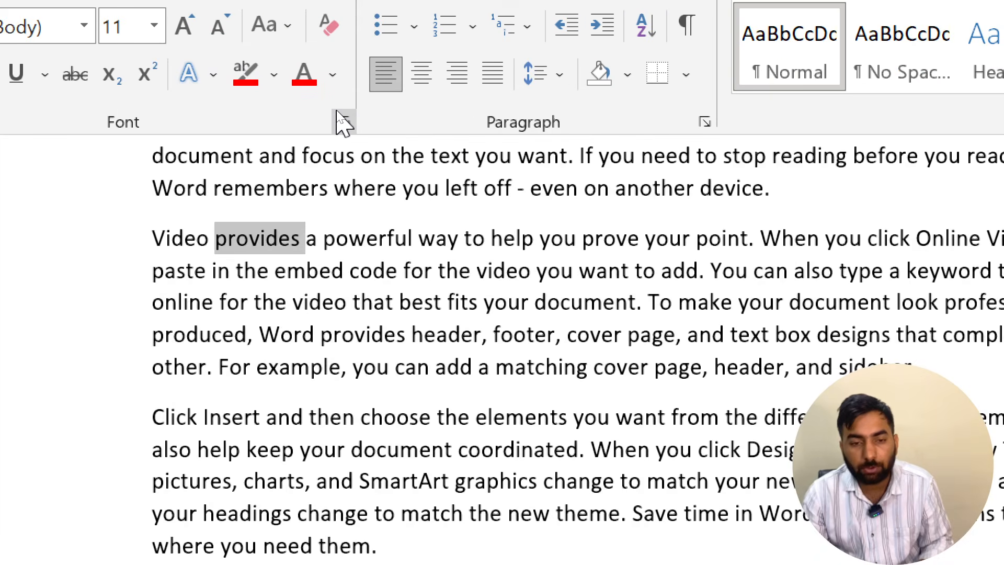
pyautogui.click(337, 113)
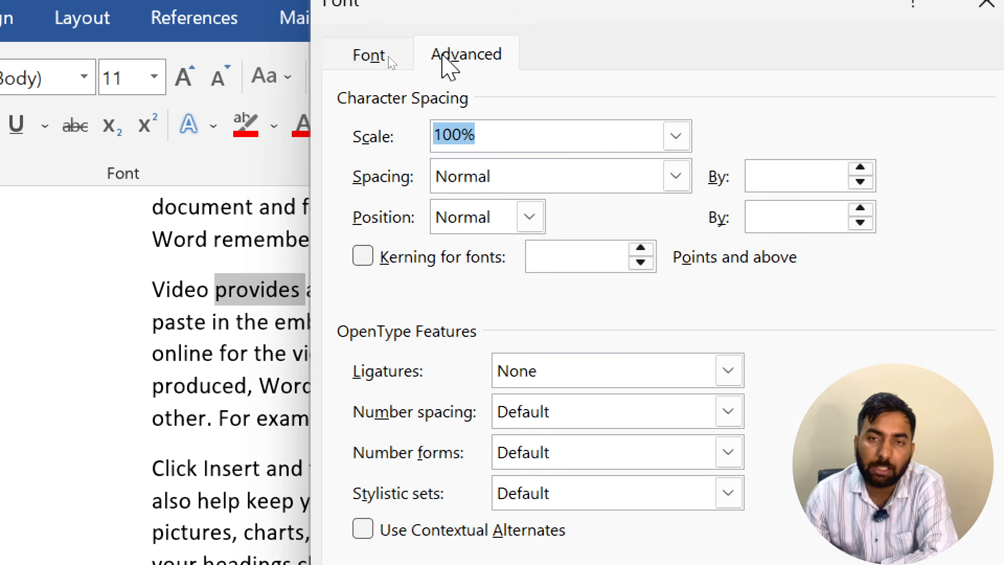
pyautogui.click(370, 57)
pyautogui.click(460, 55)
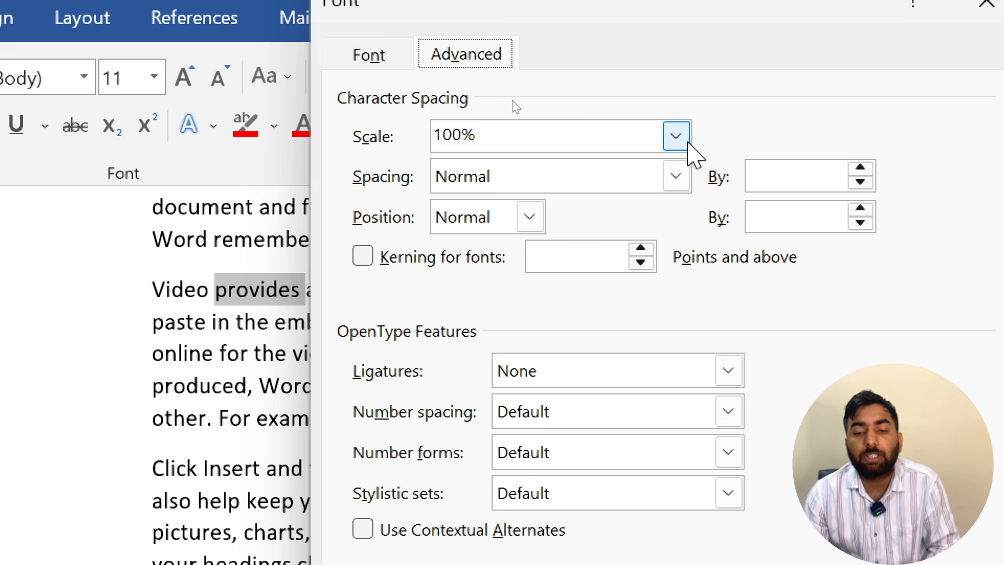
pyautogui.click(676, 144)
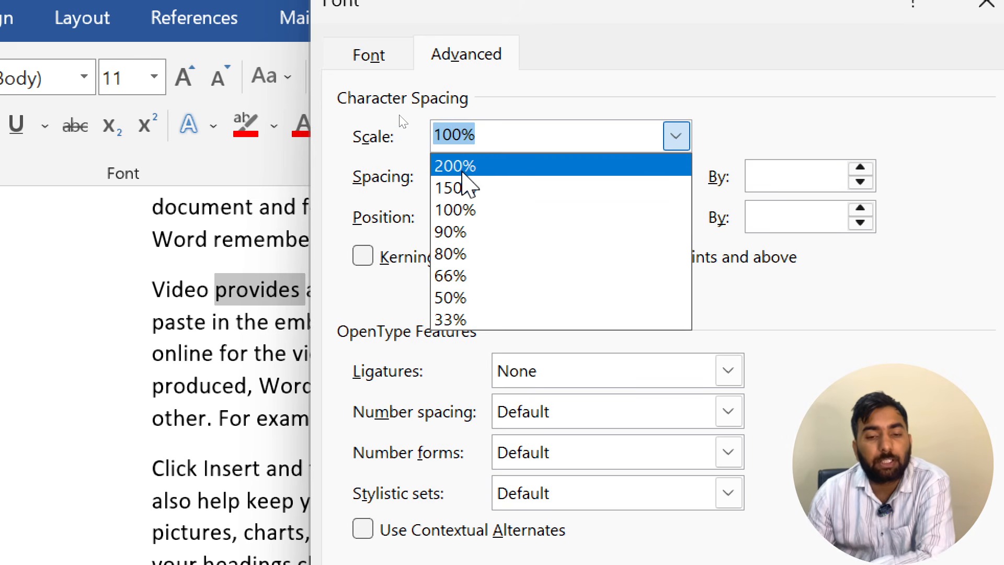
pyautogui.click(462, 174)
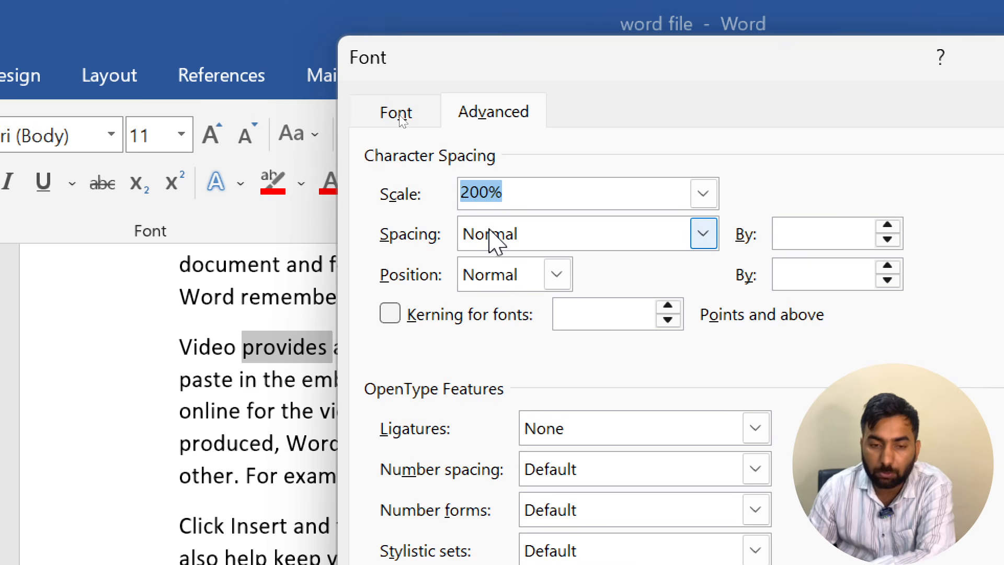
pyautogui.press('Return')
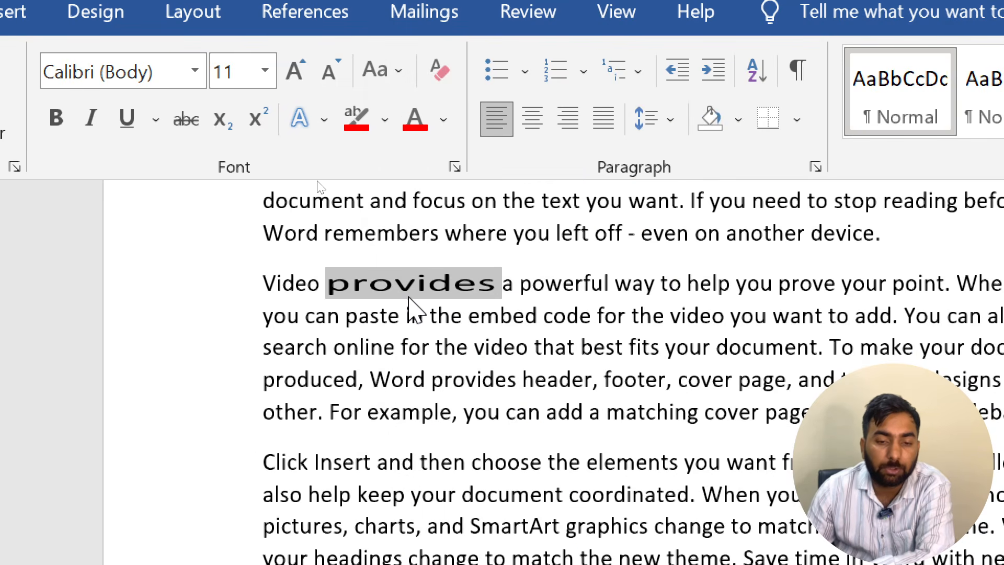
pyautogui.click(413, 295)
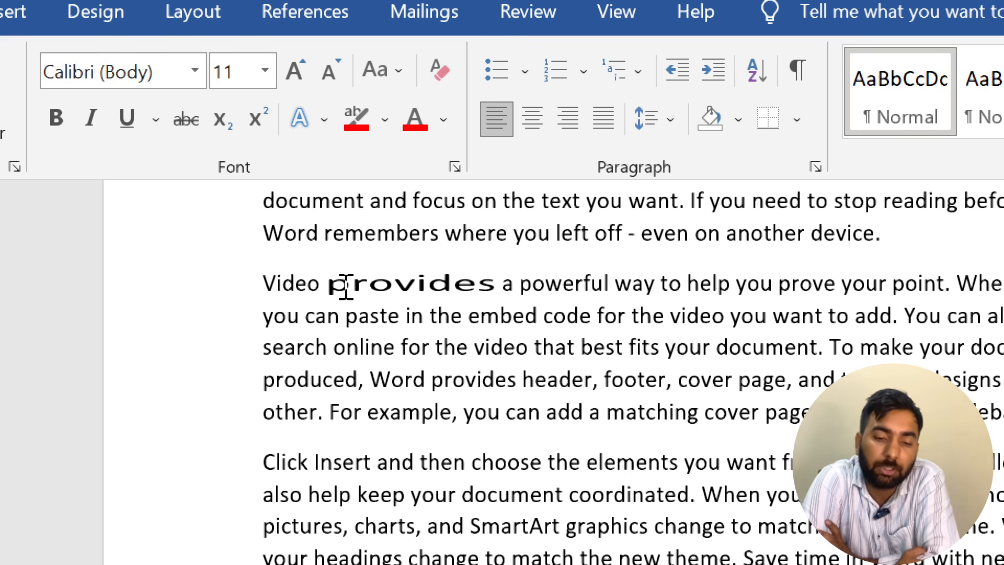
# Review the character spacing choices in the advanced font settings for the word "provides" without applying a change.
pyautogui.click(454, 167)
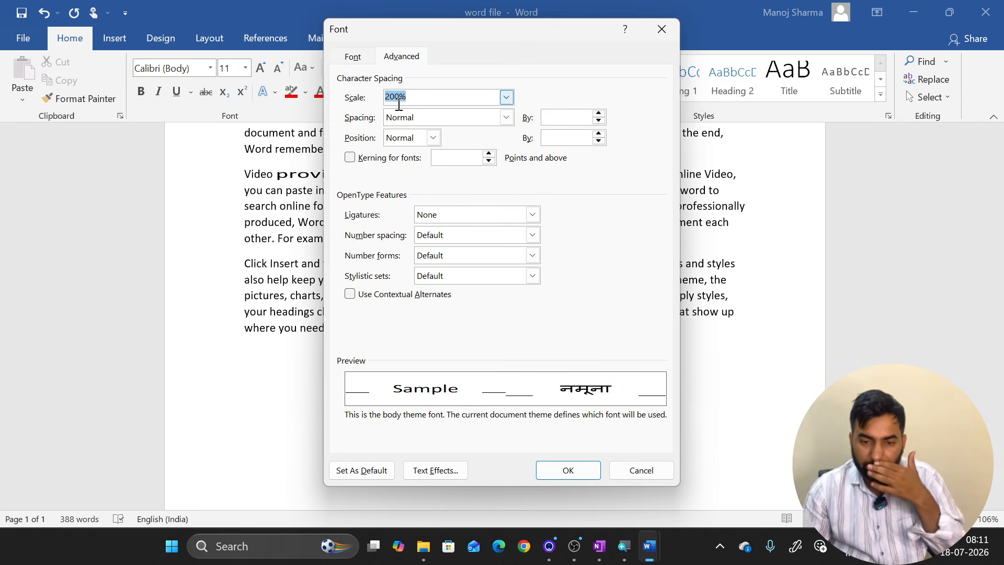
pyautogui.click(661, 29)
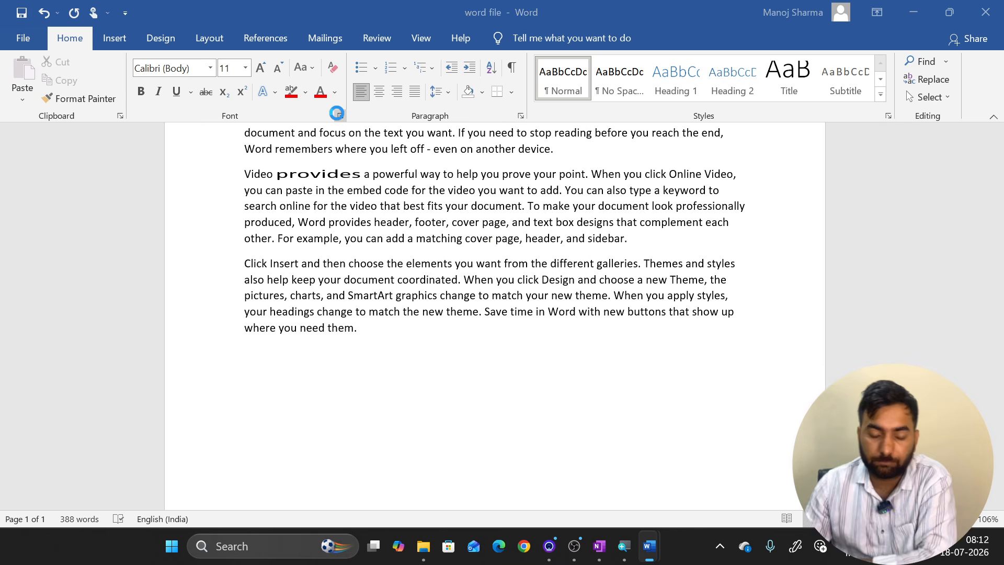
pyautogui.click(339, 116)
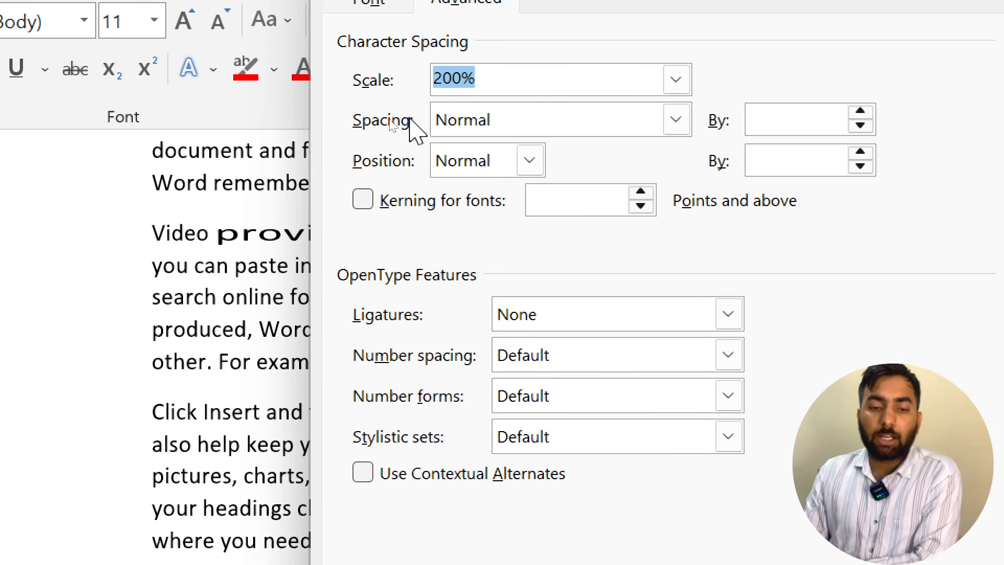
pyautogui.click(688, 123)
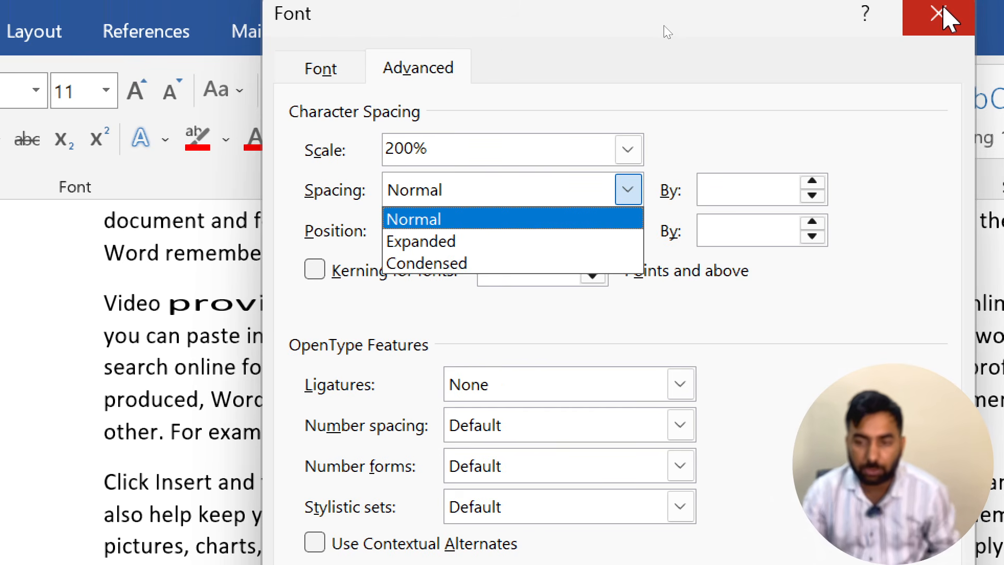
pyautogui.click(942, 8)
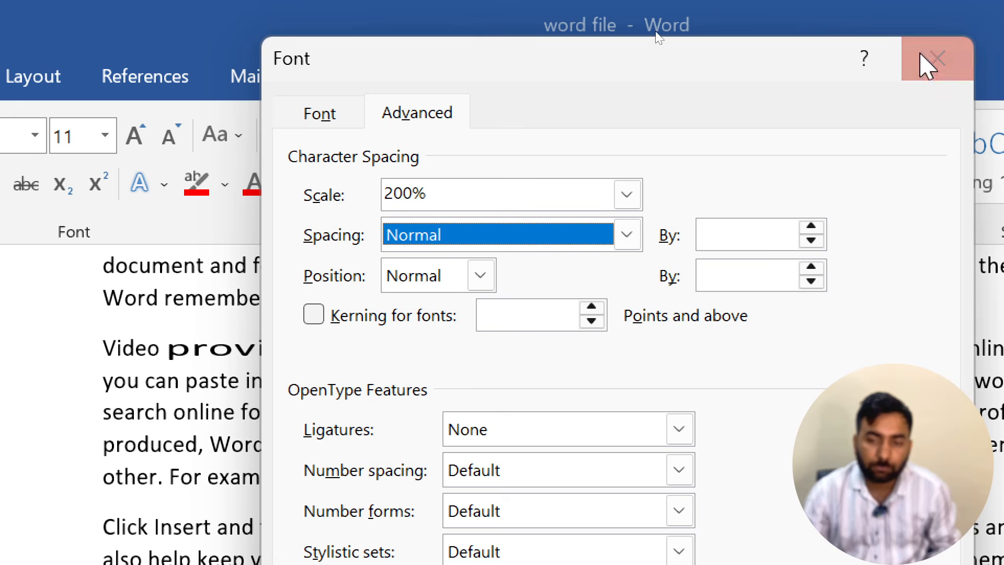
pyautogui.click(923, 57)
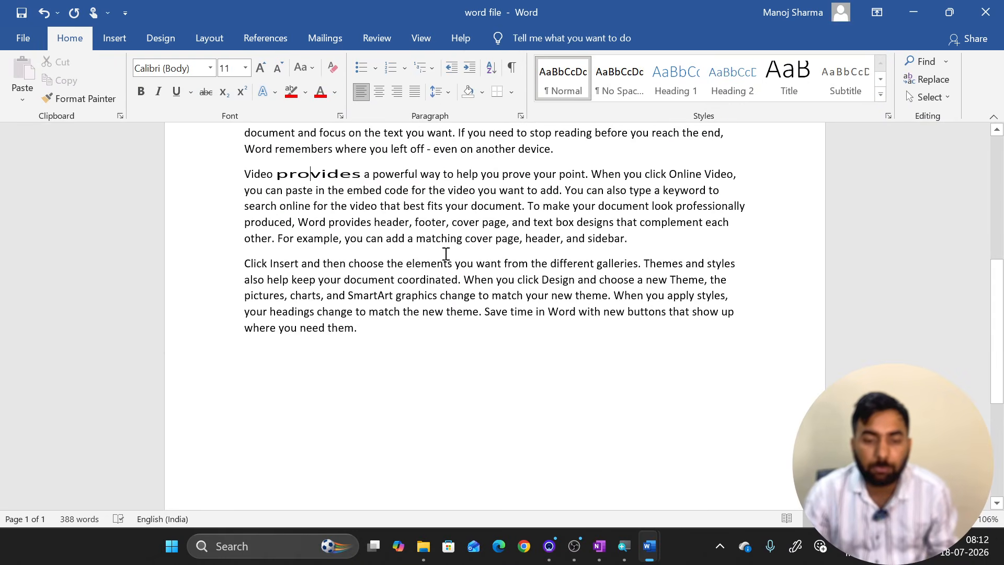
# Expand the character spacing of the last paragraph, starting "Click Insert", by 4 pt.
pyautogui.tripleClick(446, 264)
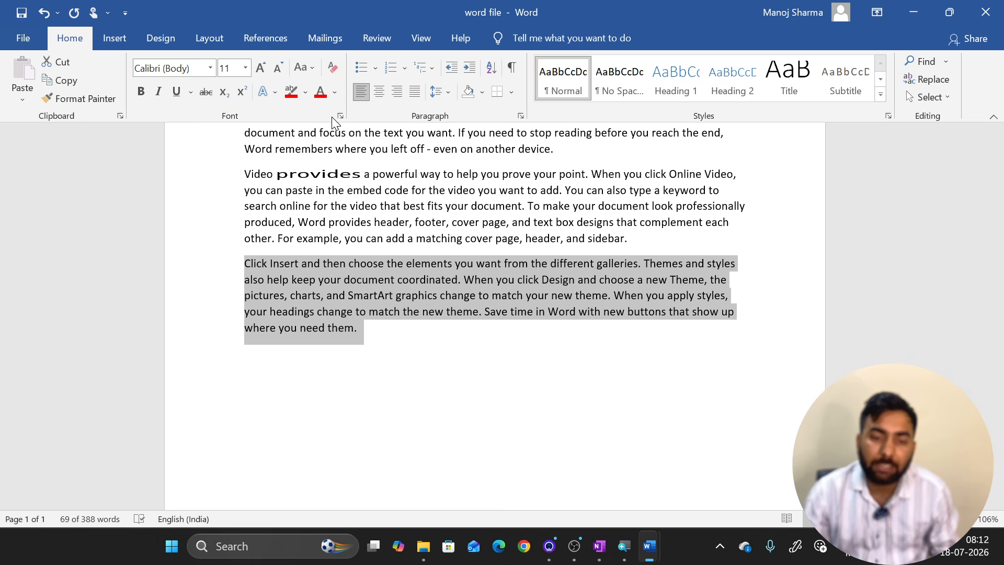
pyautogui.click(340, 115)
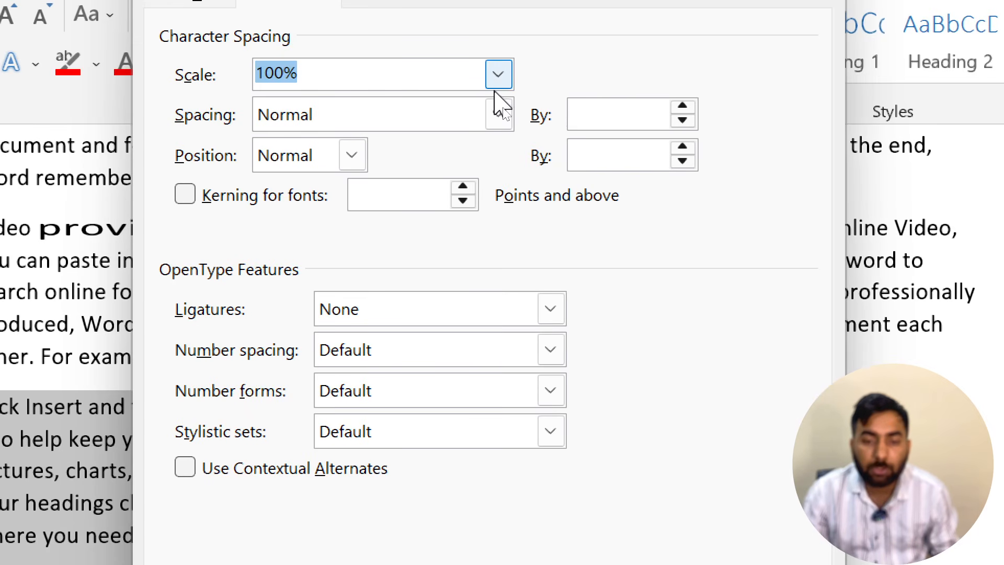
pyautogui.click(499, 114)
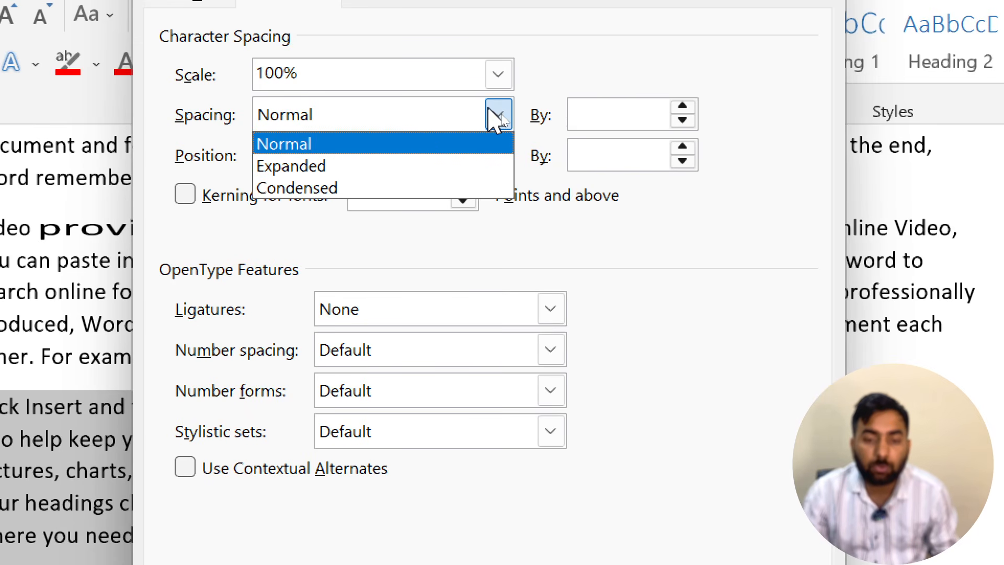
pyautogui.click(348, 162)
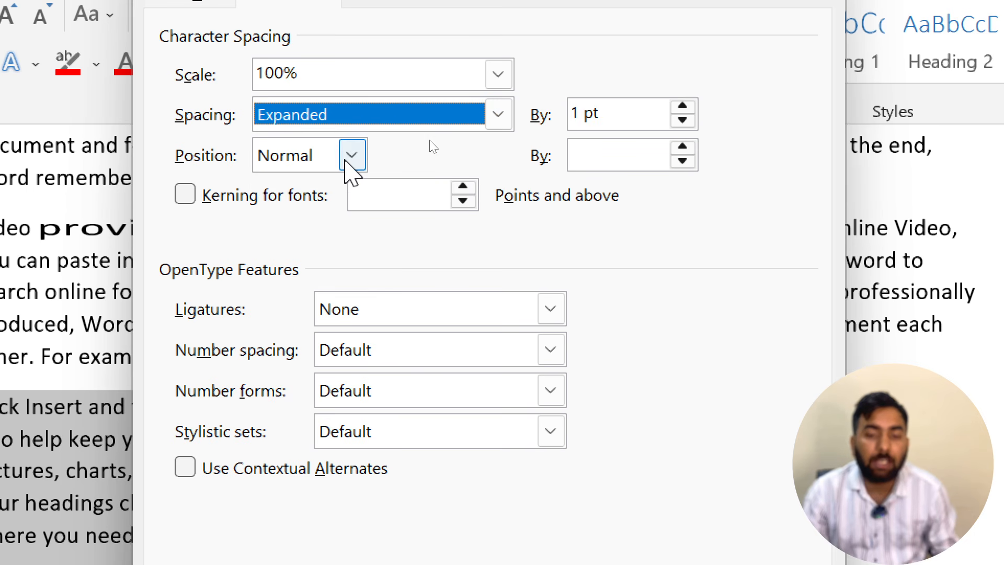
pyautogui.doubleClick(577, 113)
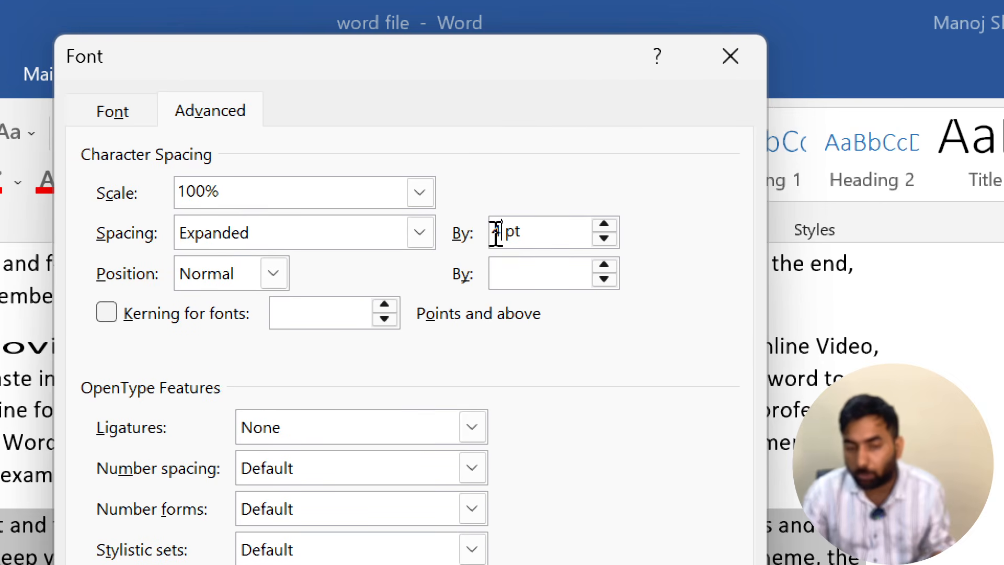
pyautogui.write('4')
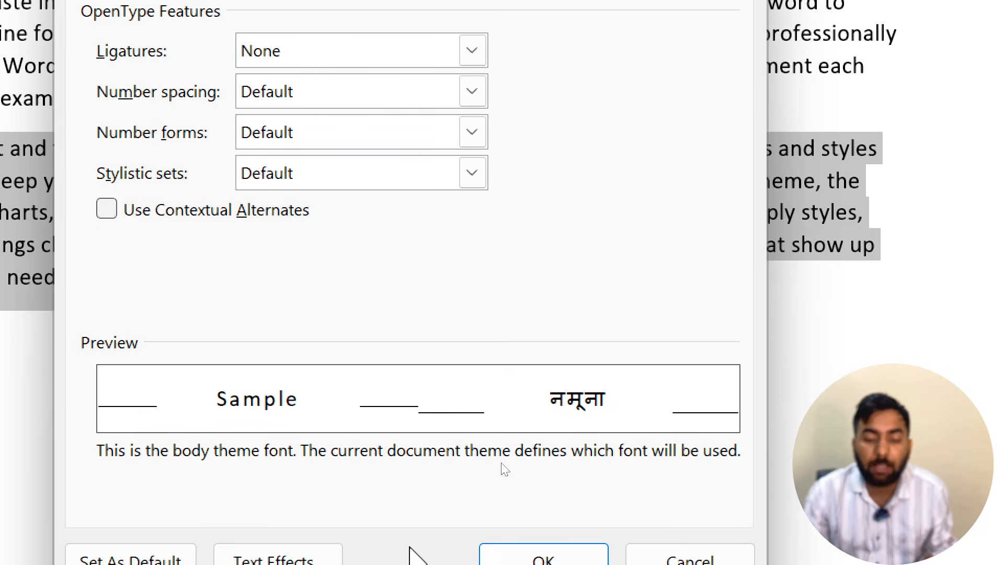
pyautogui.click(543, 558)
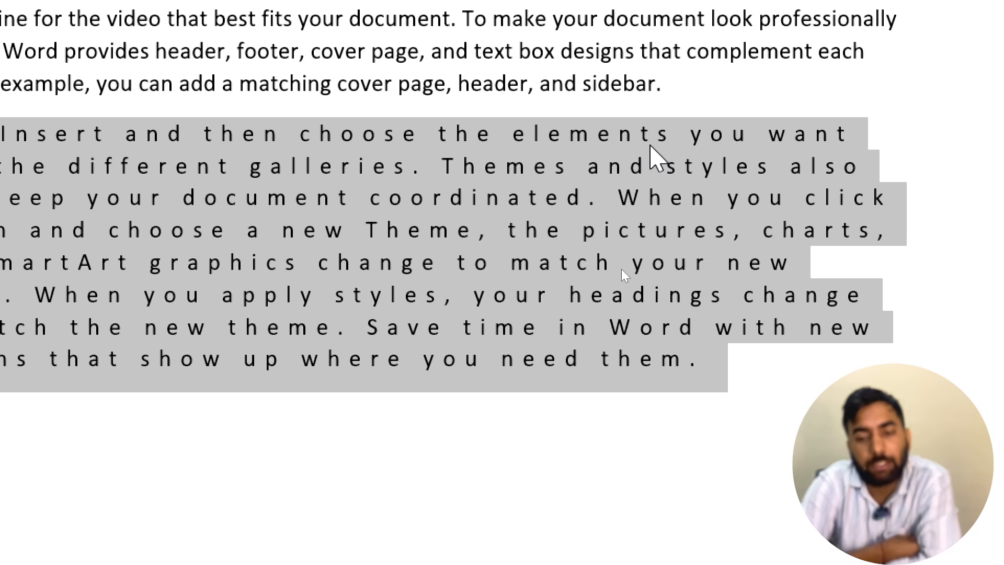
pyautogui.scroll(2, 589, 163)
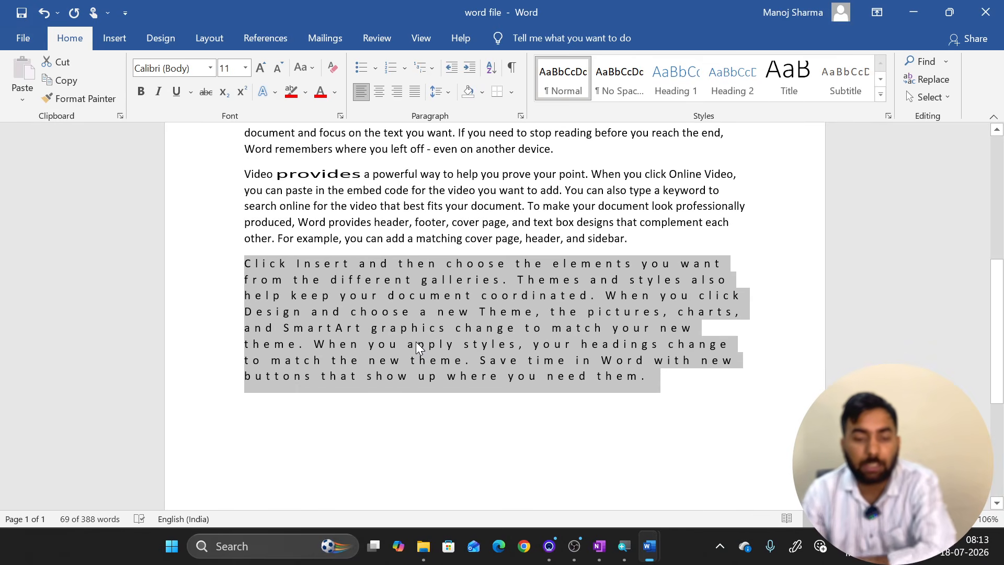
pyautogui.click(418, 347)
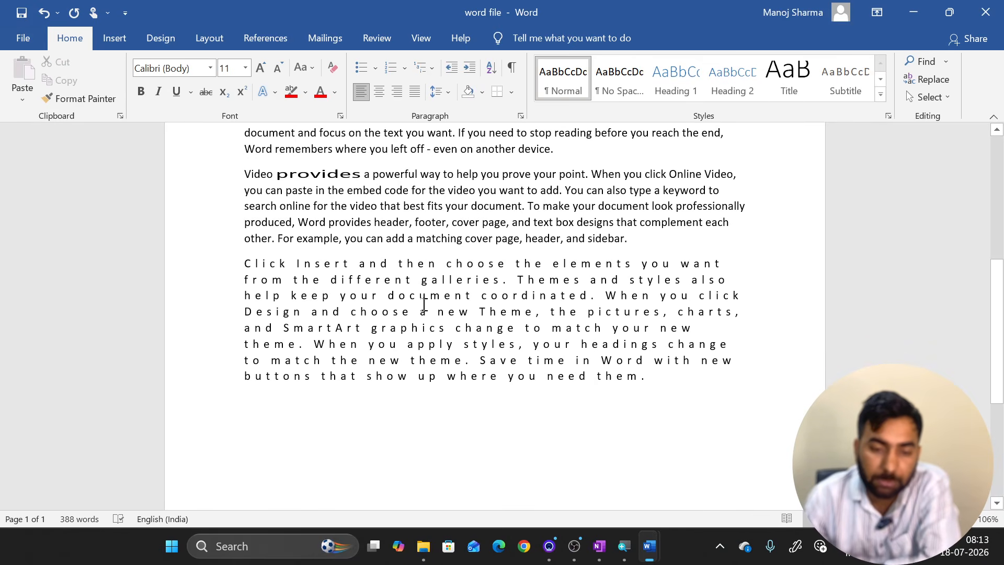
# Try condensed character spacing of 4 pt on the last paragraph and undo it.
pyautogui.tripleClick(425, 309)
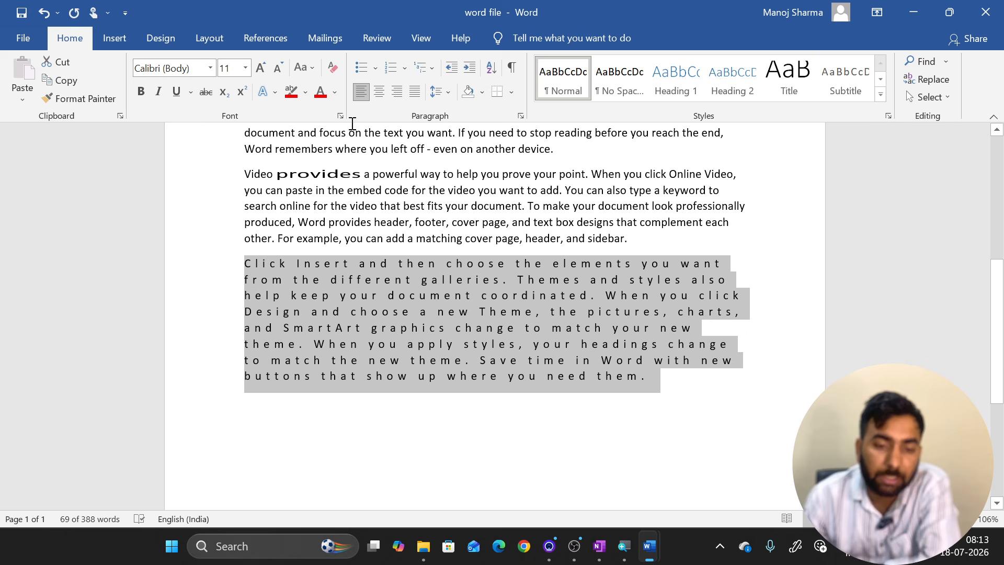
pyautogui.click(340, 116)
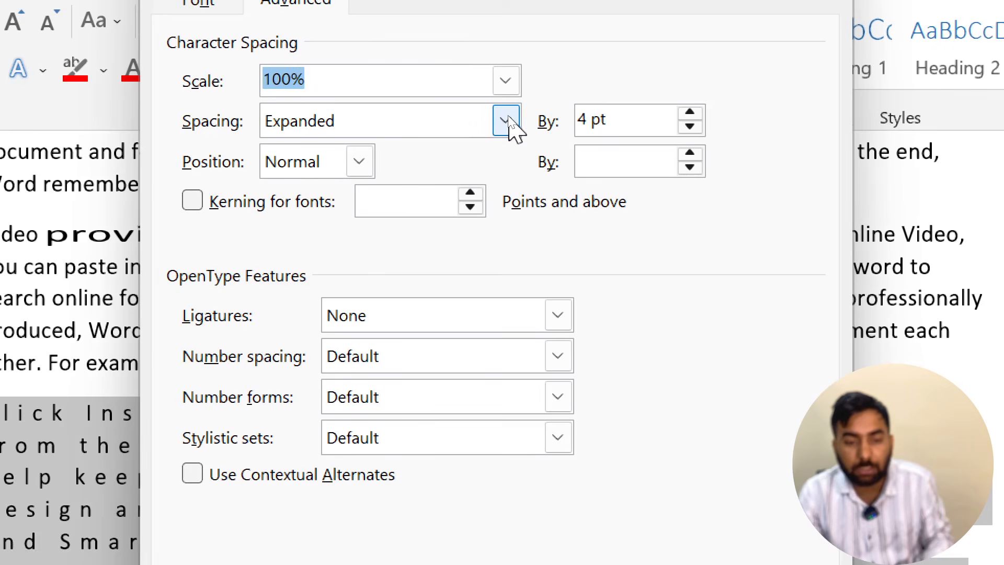
pyautogui.click(506, 118)
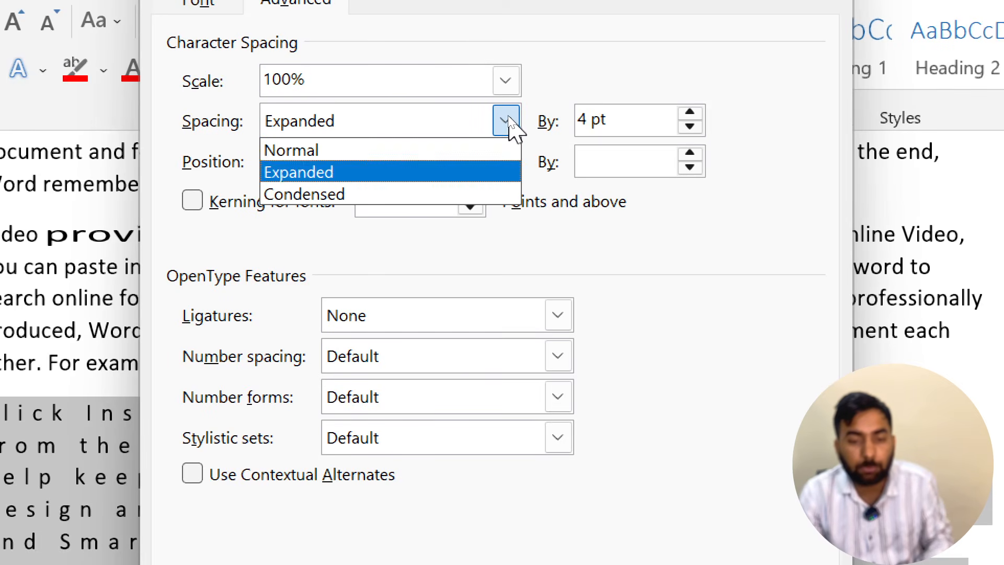
pyautogui.click(485, 196)
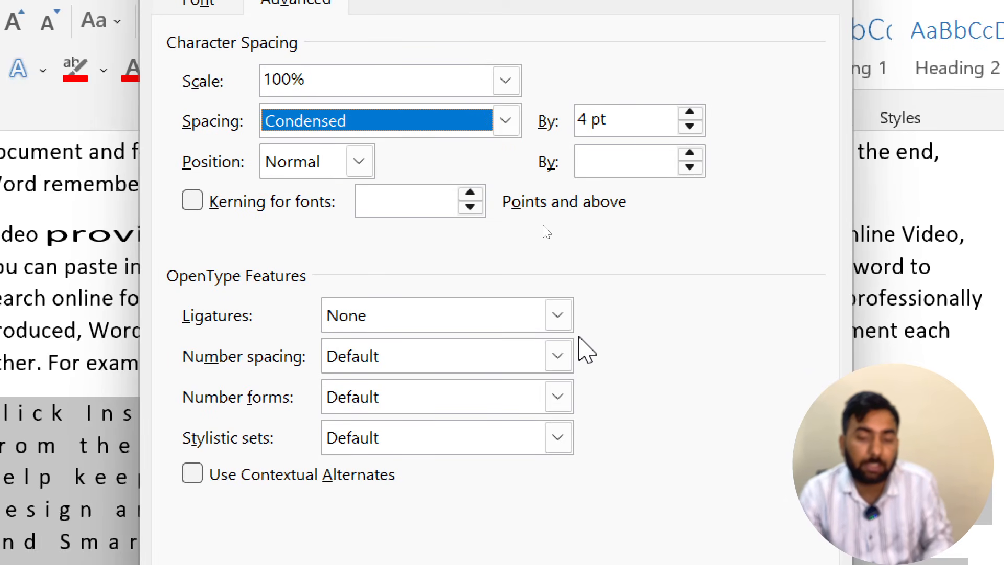
pyautogui.press('Return')
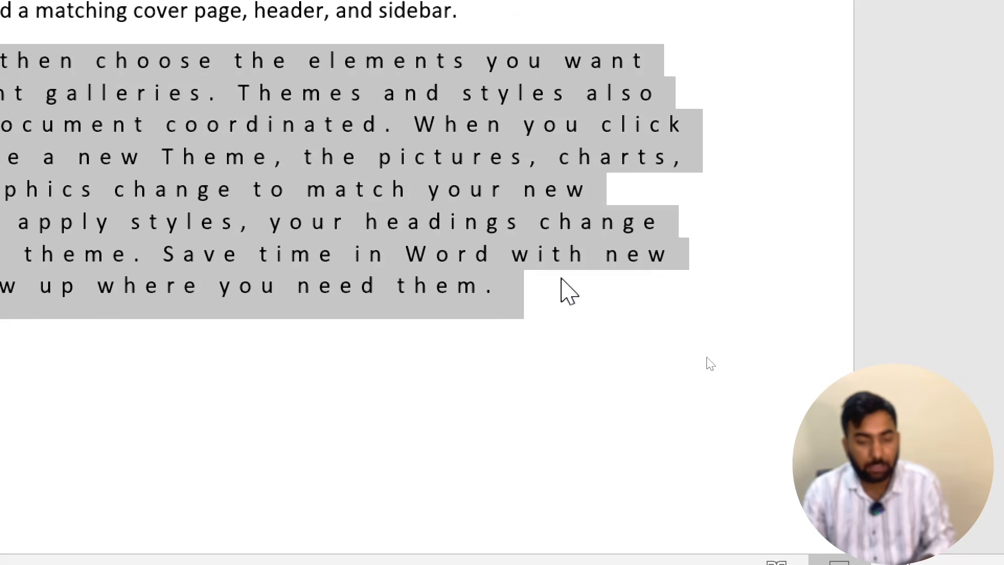
pyautogui.click(662, 195)
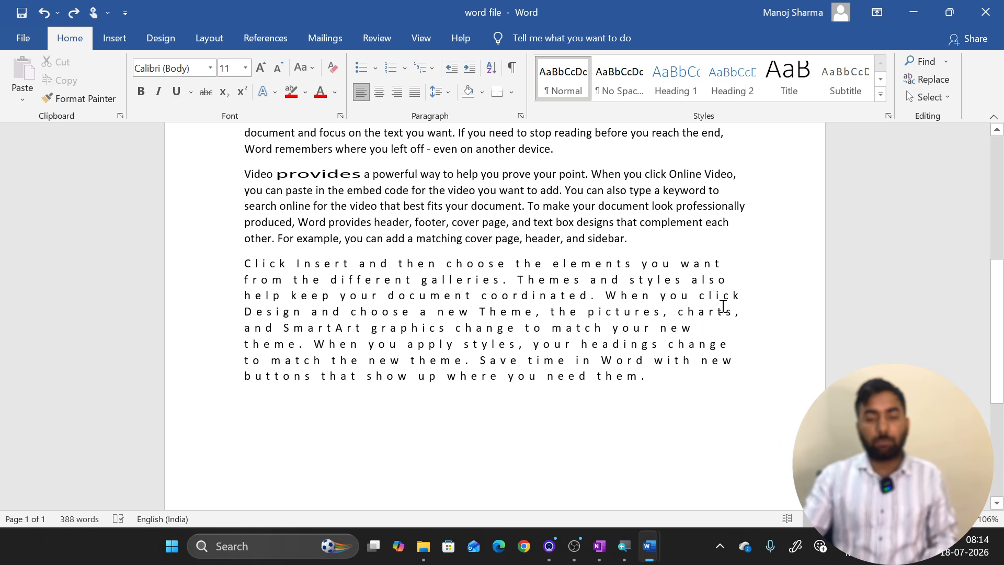
# Replace the document's content with fresh sample paragraphs generated by =rand().
pyautogui.scroll(6, 706, 293)
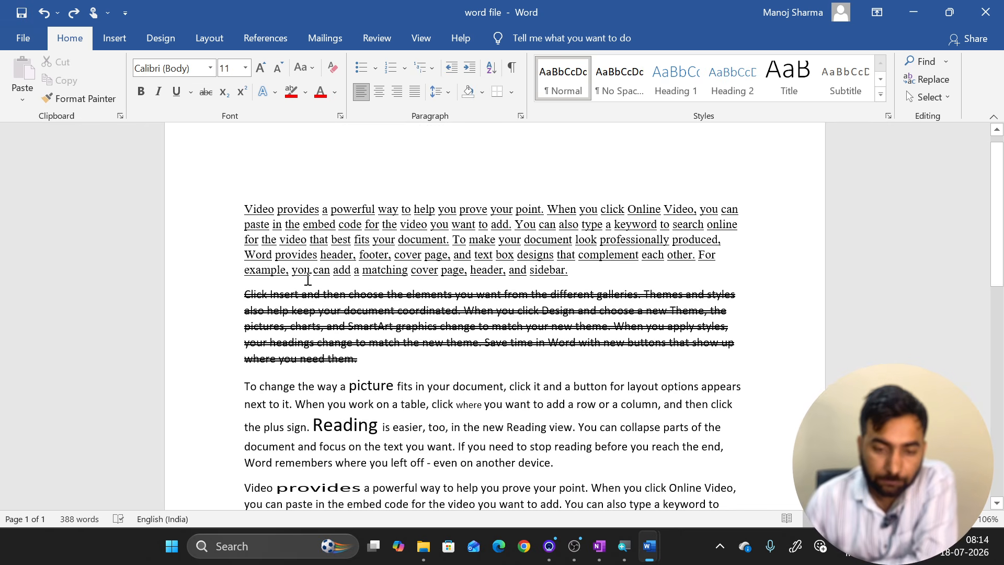
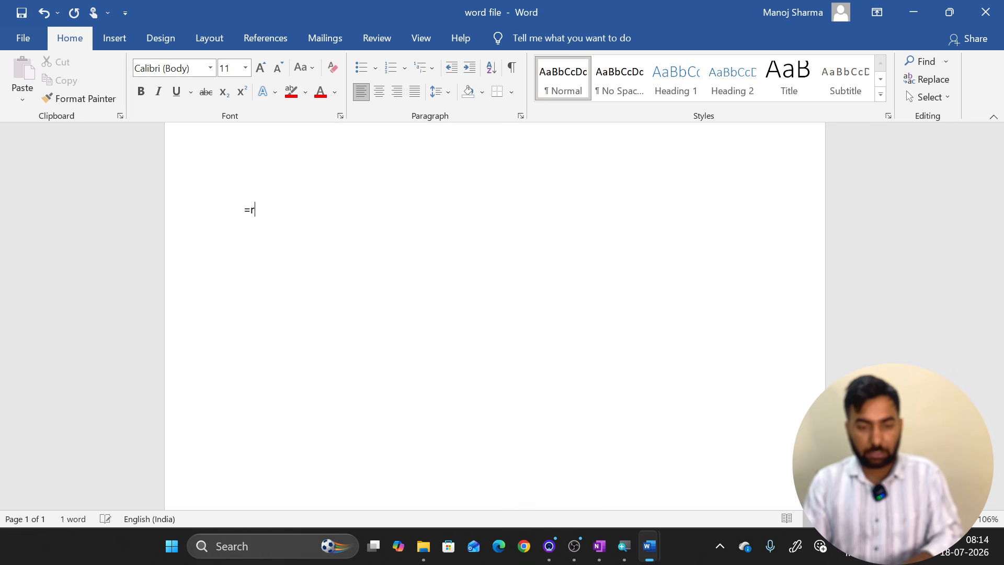
pyautogui.write('and()')
pyautogui.press('BackSpace')
pyautogui.press('BackSpace')
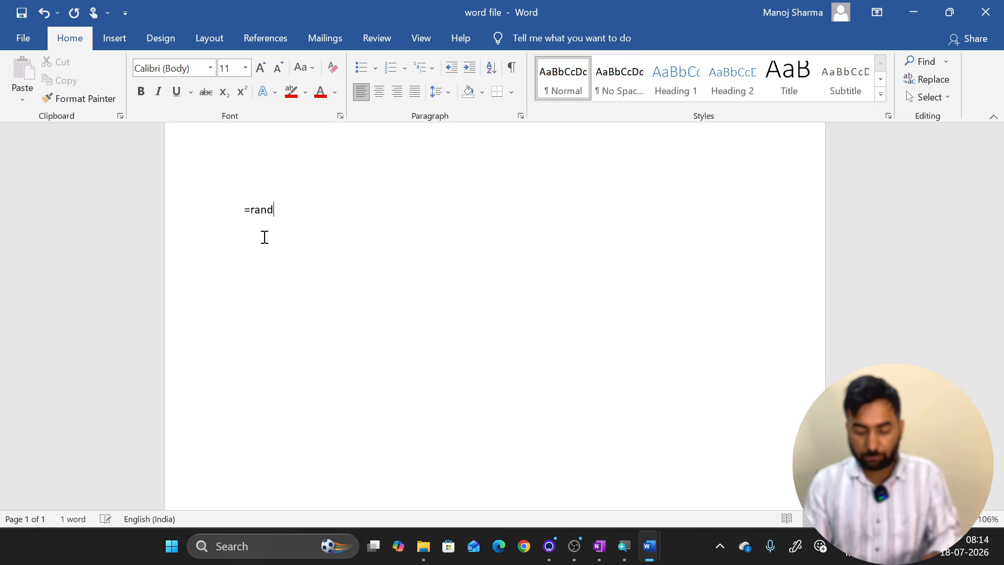
pyautogui.write(')')
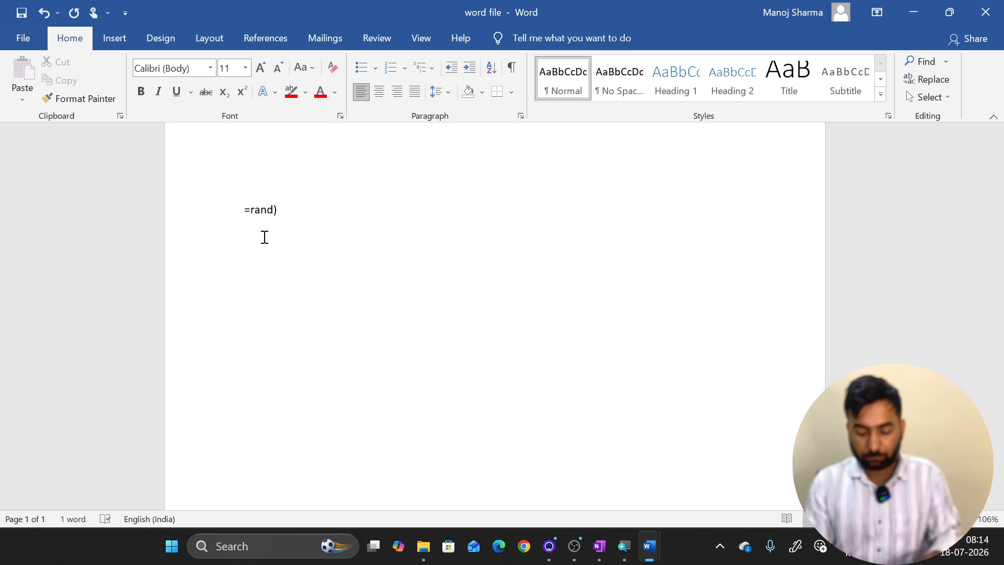
pyautogui.press('BackSpace')
pyautogui.write('()')
pyautogui.press('Return')
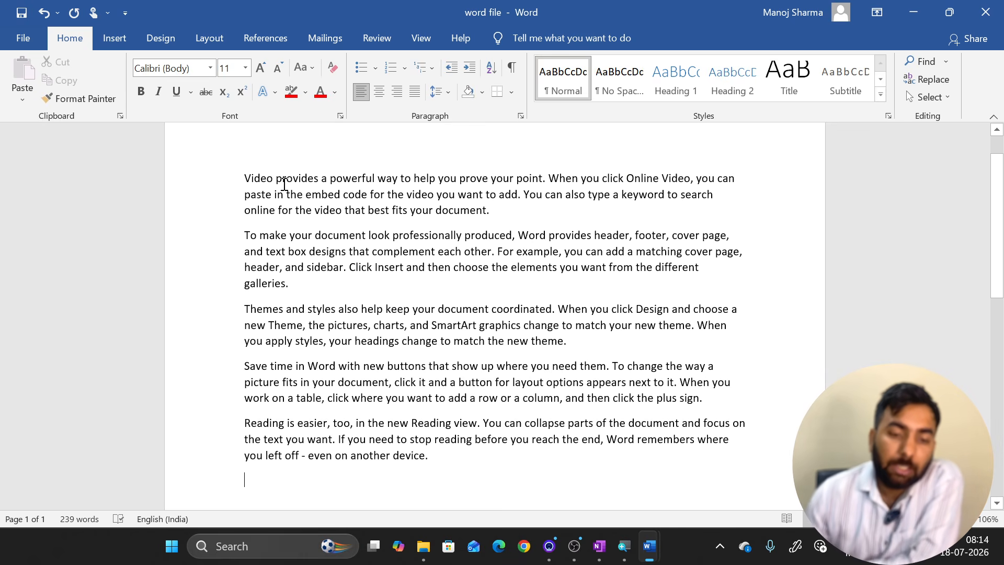
# Review the character position choices in the advanced font settings without applying one.
pyautogui.click(339, 116)
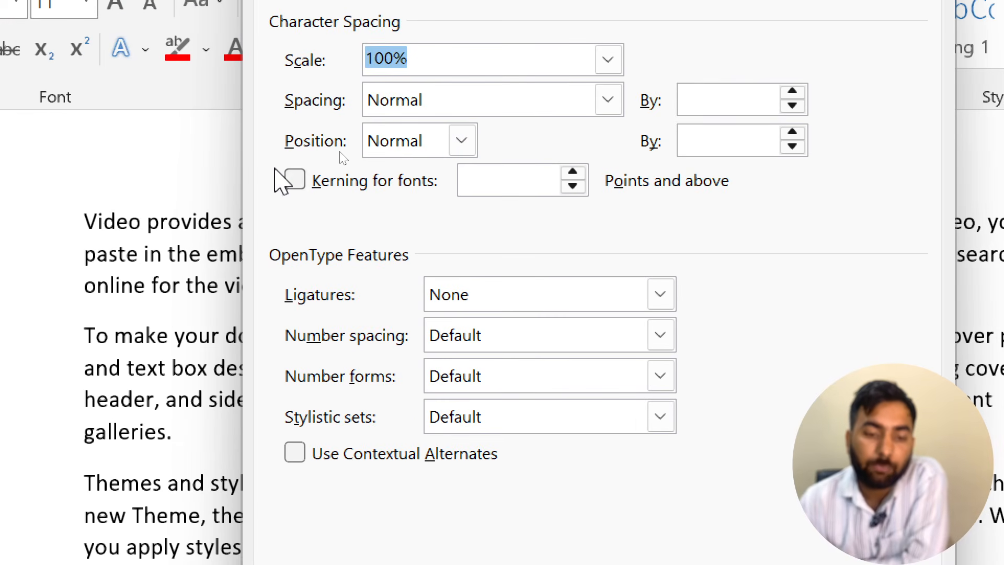
pyautogui.click(460, 140)
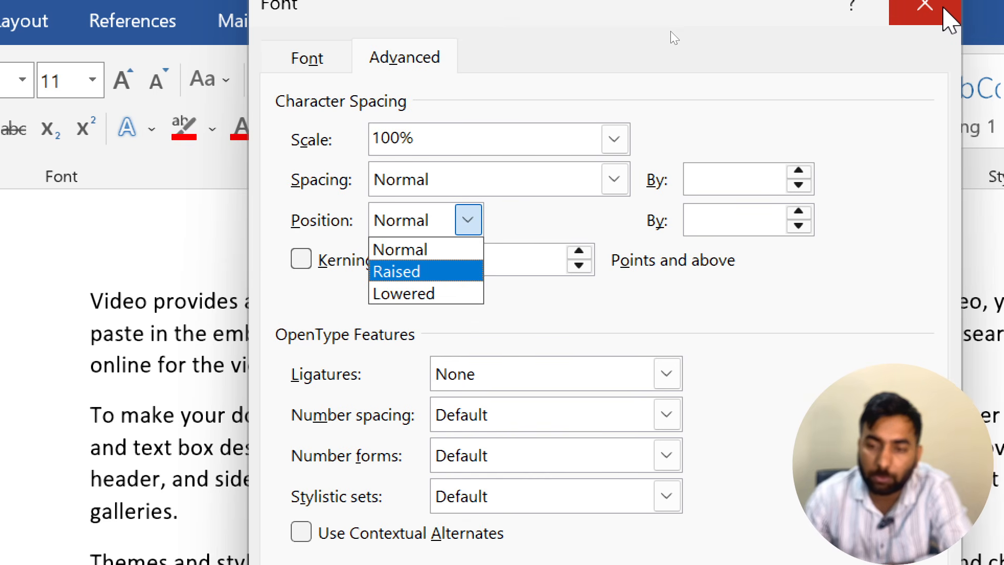
pyautogui.click(943, 8)
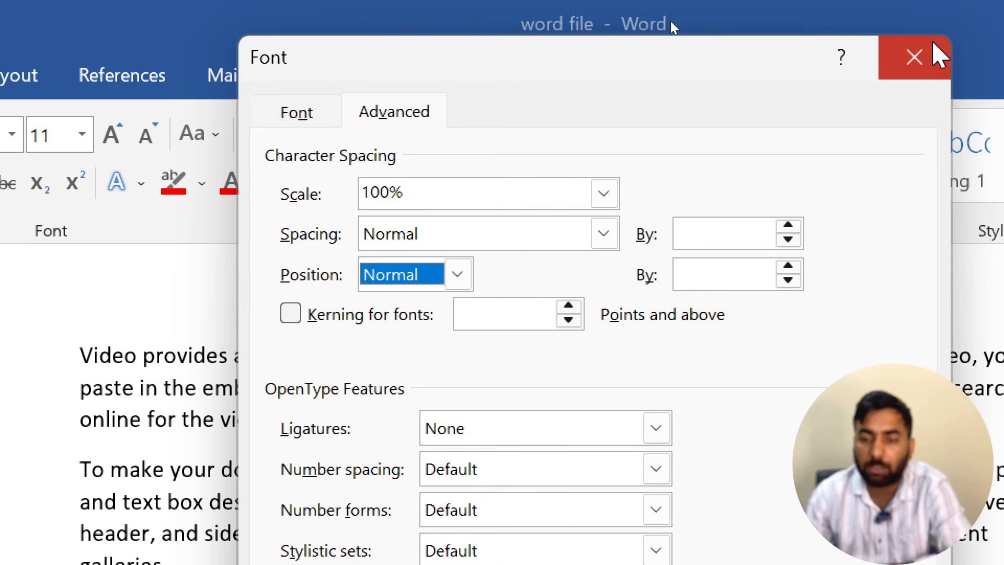
pyautogui.click(921, 6)
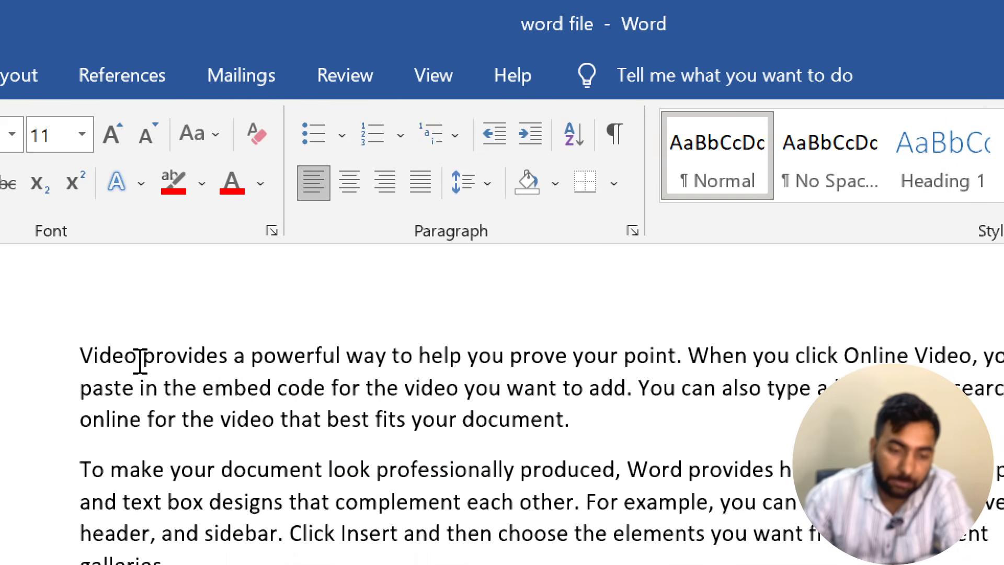
# Raise the position of the word "provides" in the first paragraph by 12 pt.
pyautogui.doubleClick(157, 355)
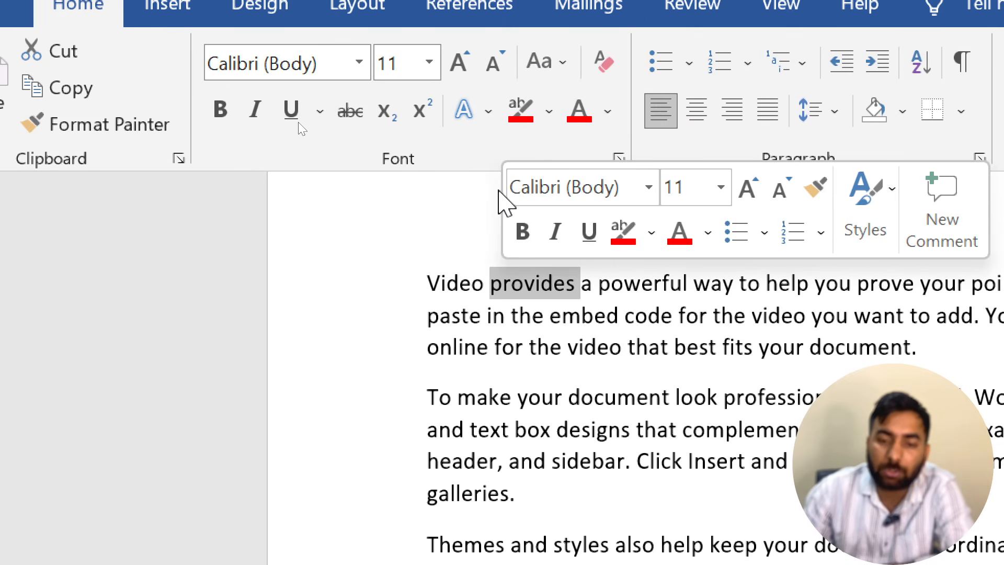
pyautogui.click(621, 155)
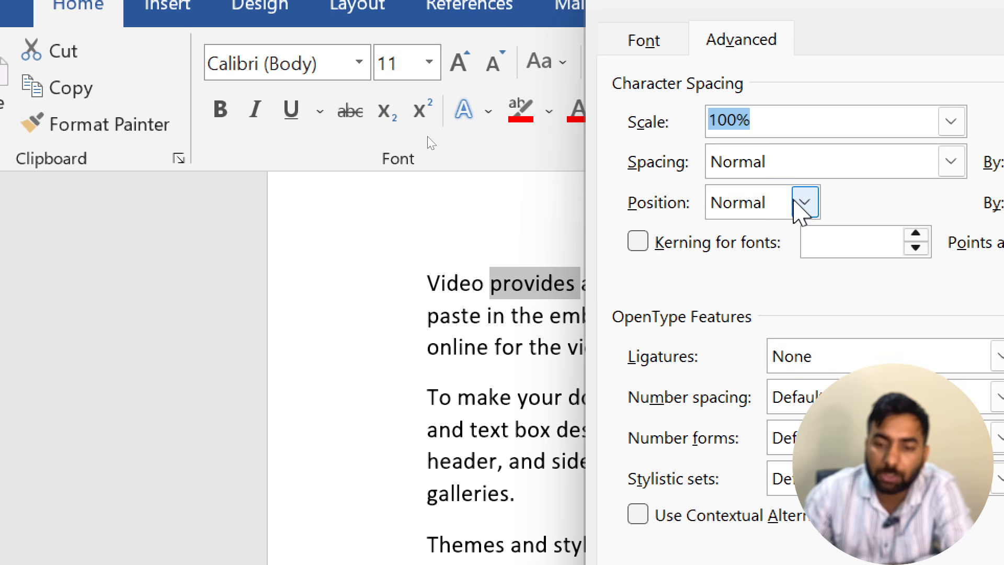
pyautogui.click(803, 201)
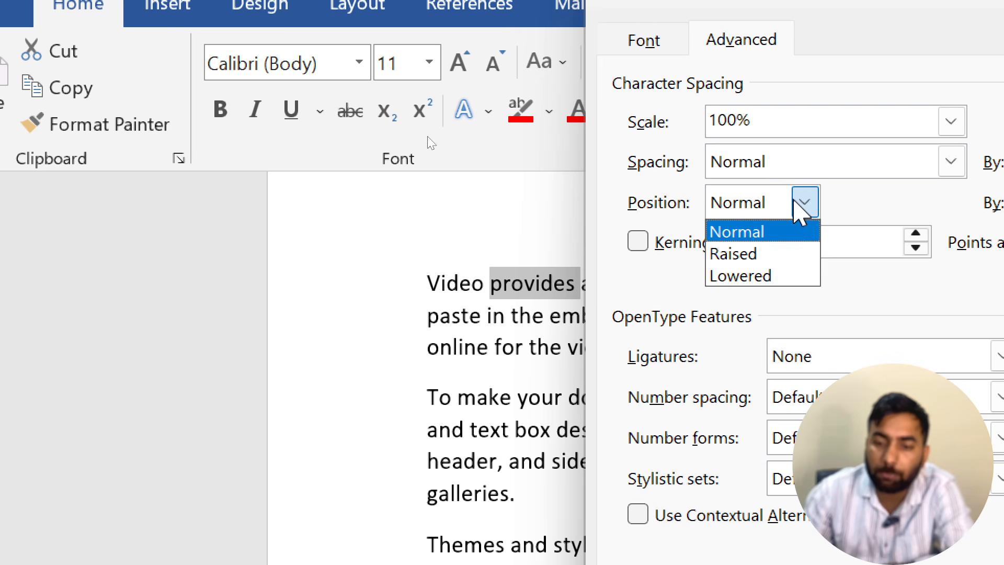
pyautogui.click(784, 255)
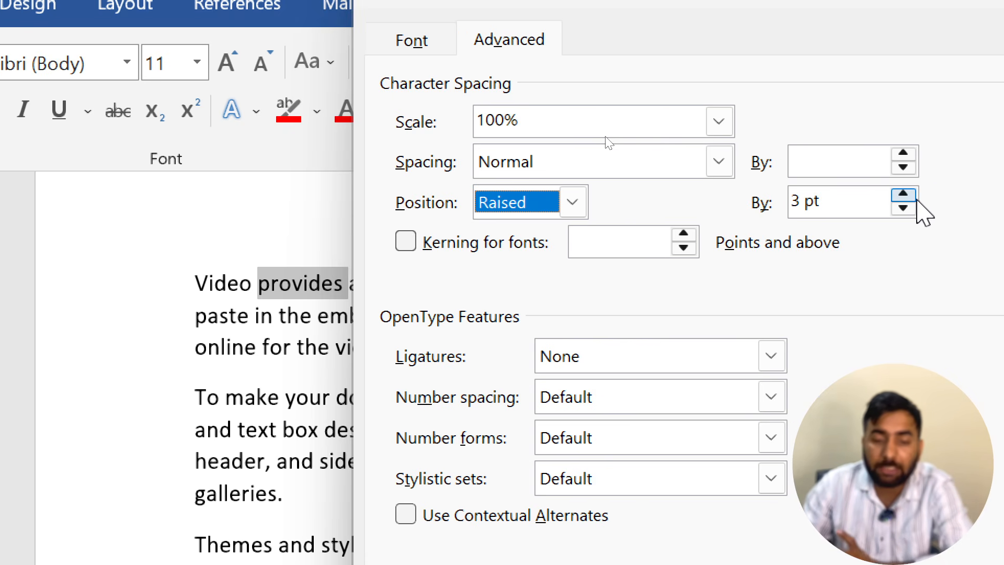
pyautogui.click(903, 195)
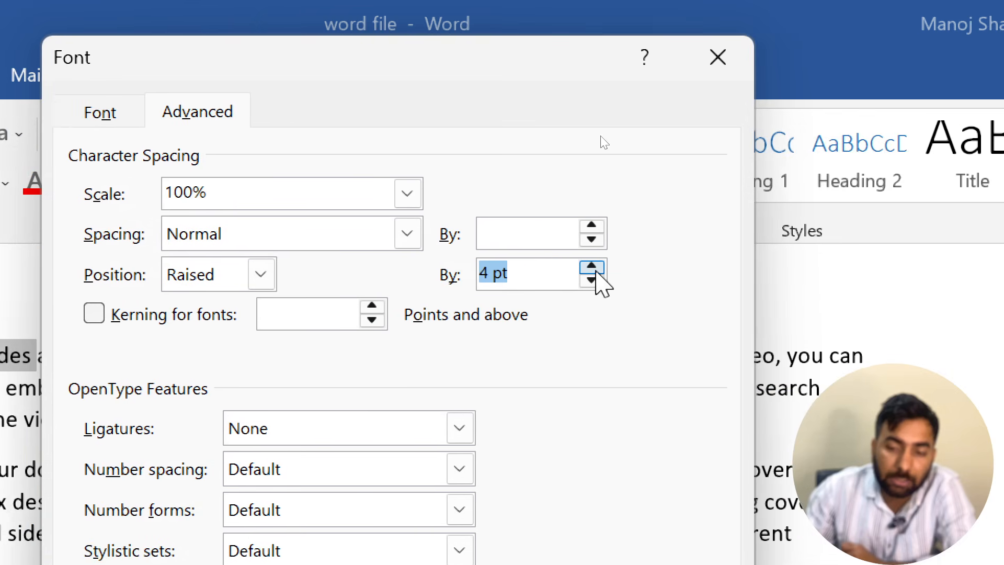
pyautogui.click(579, 271)
pyautogui.click(579, 271)
pyautogui.click(579, 270)
pyautogui.click(579, 271)
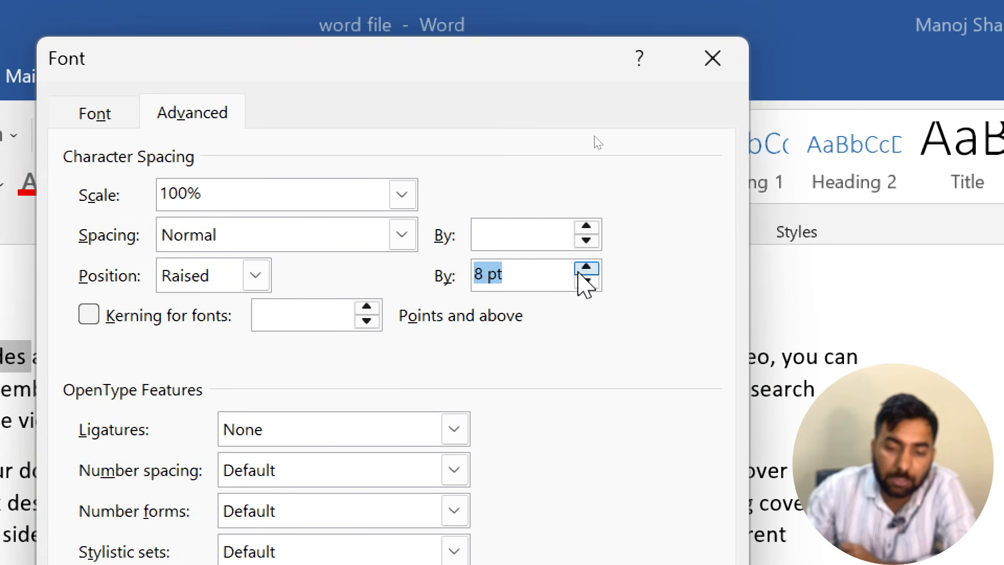
pyautogui.click(579, 271)
pyautogui.click(578, 270)
pyautogui.click(579, 271)
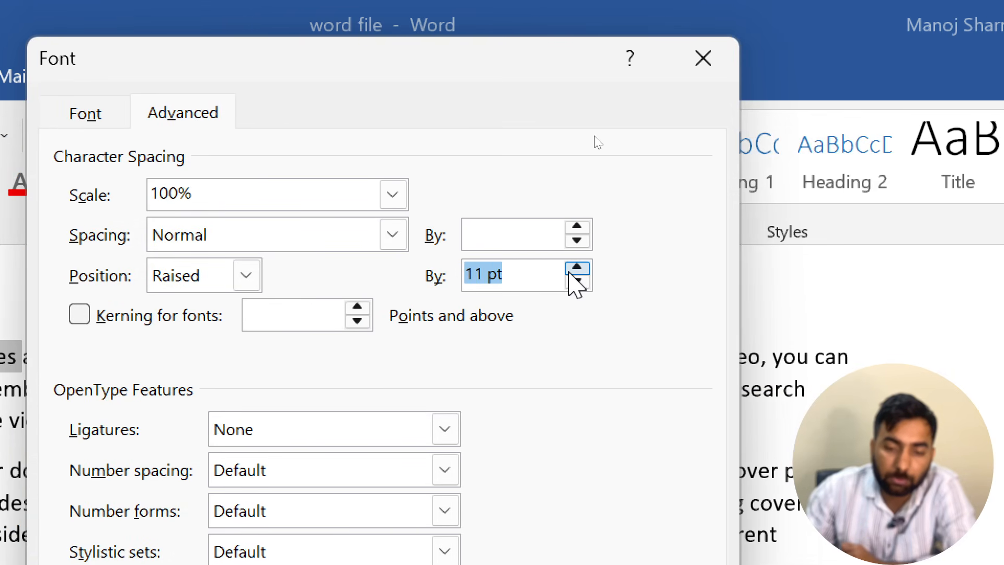
pyautogui.click(576, 269)
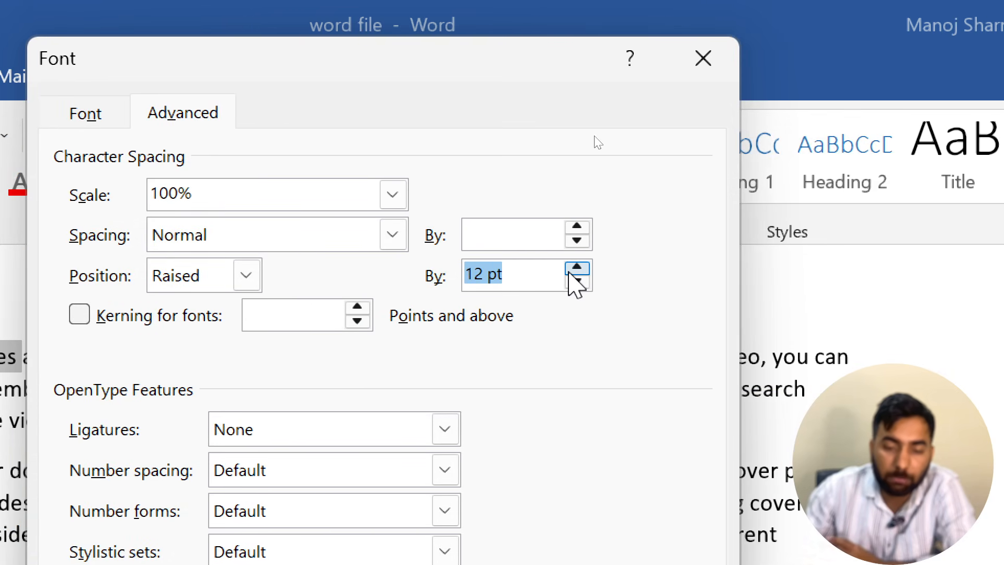
pyautogui.press('Return')
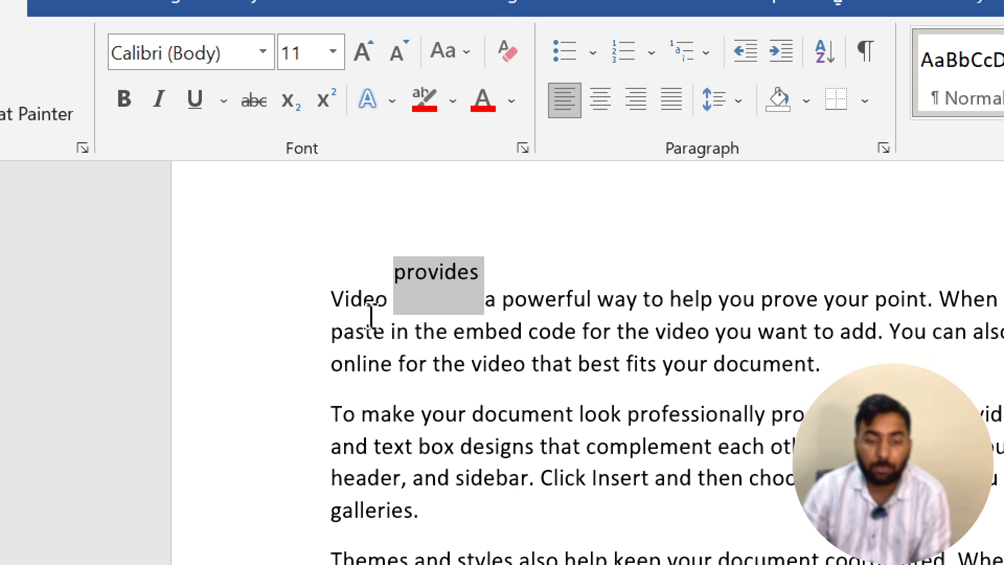
pyautogui.click(435, 320)
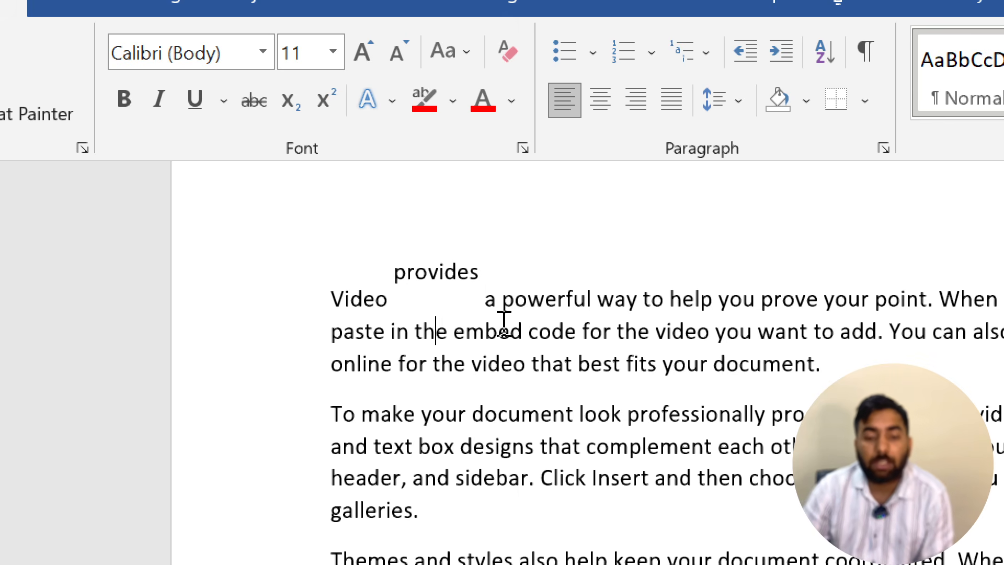
# Lower the position of the word "way" in the first paragraph by 10 pt.
pyautogui.doubleClick(620, 299)
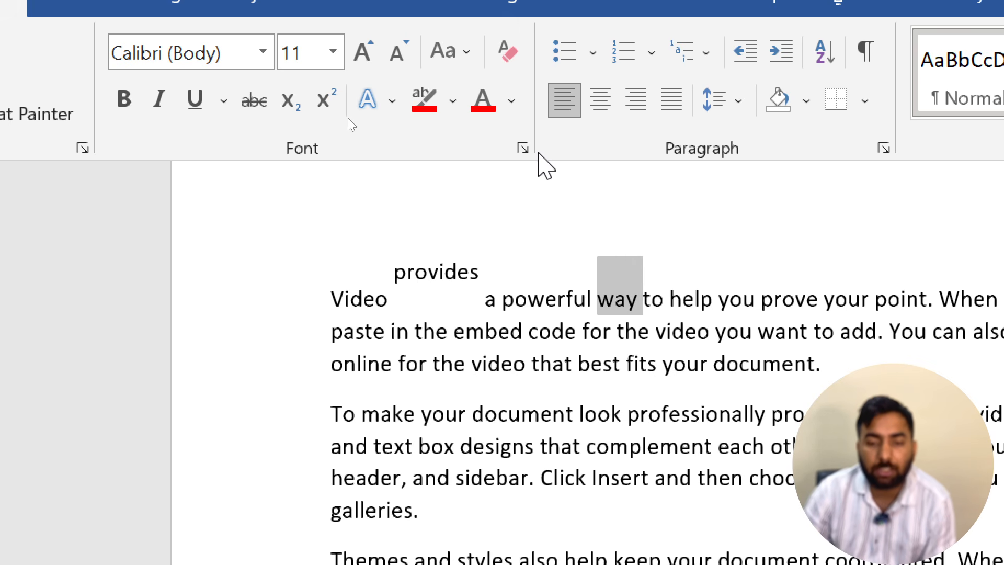
pyautogui.click(522, 149)
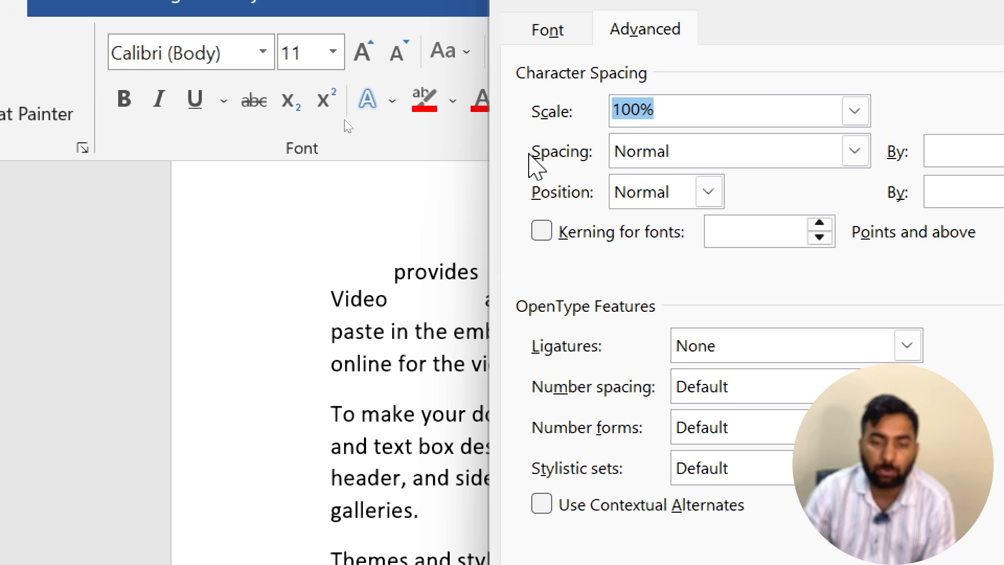
pyautogui.click(709, 192)
pyautogui.click(685, 267)
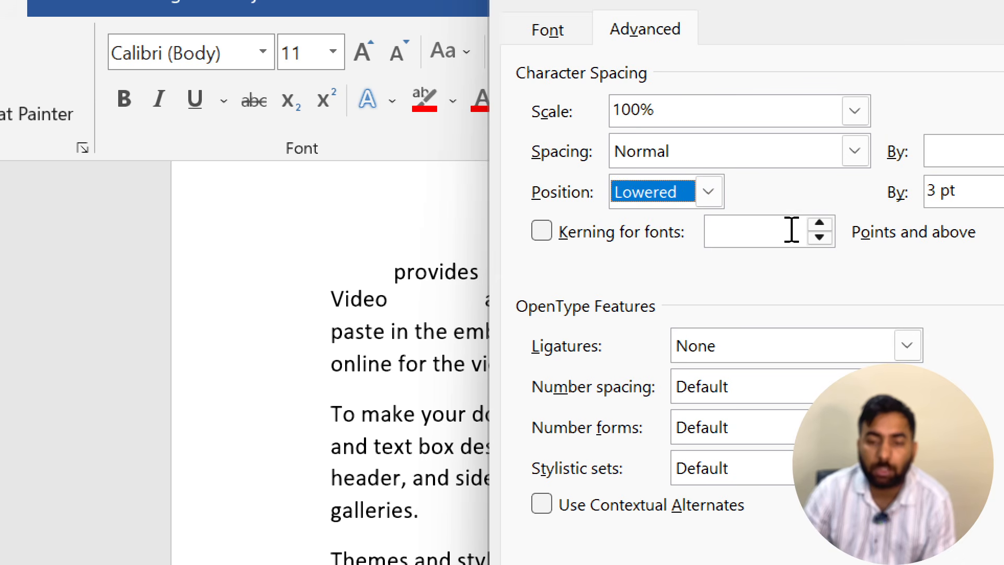
pyautogui.click(940, 191)
pyautogui.doubleClick(903, 181)
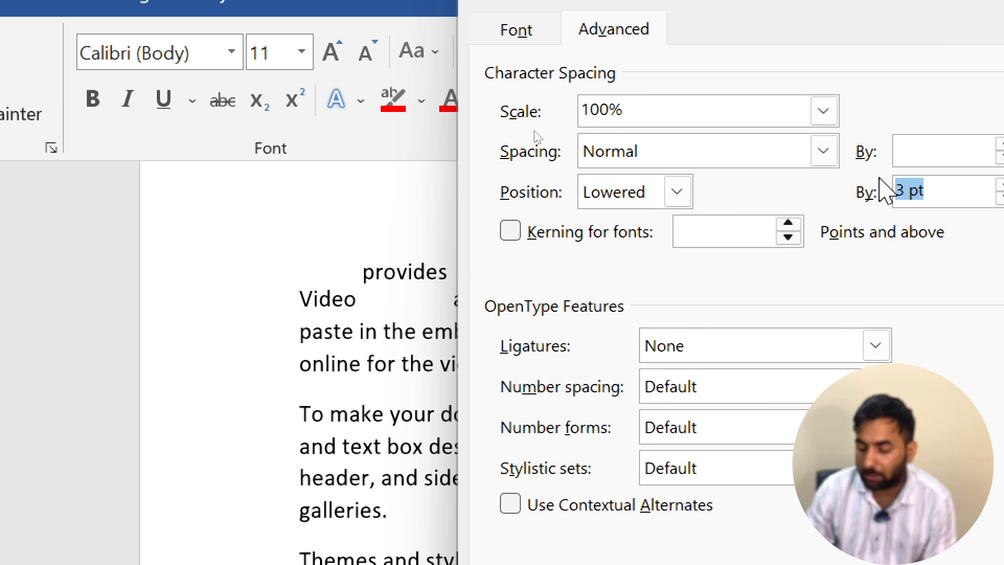
pyautogui.write('10')
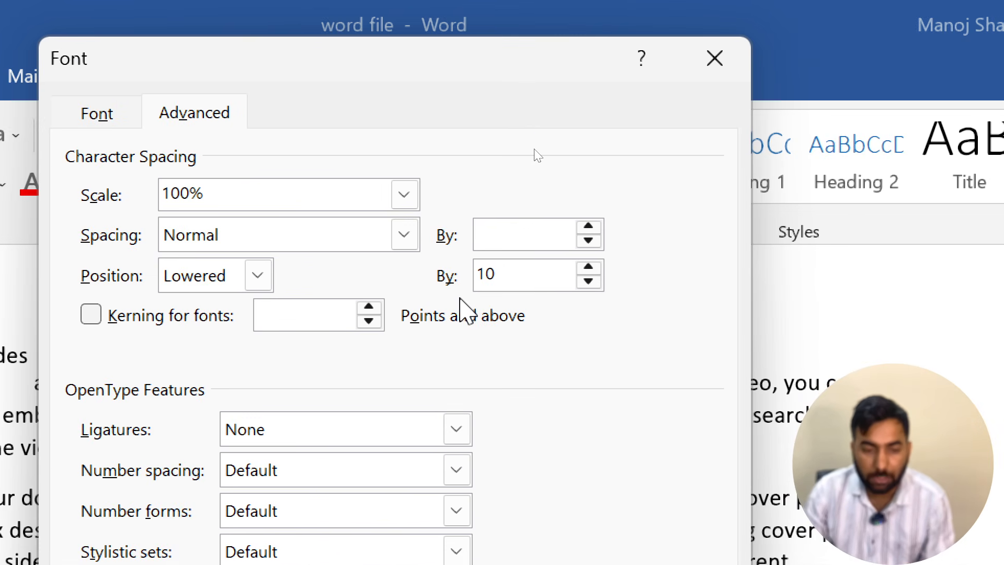
pyautogui.press('Return')
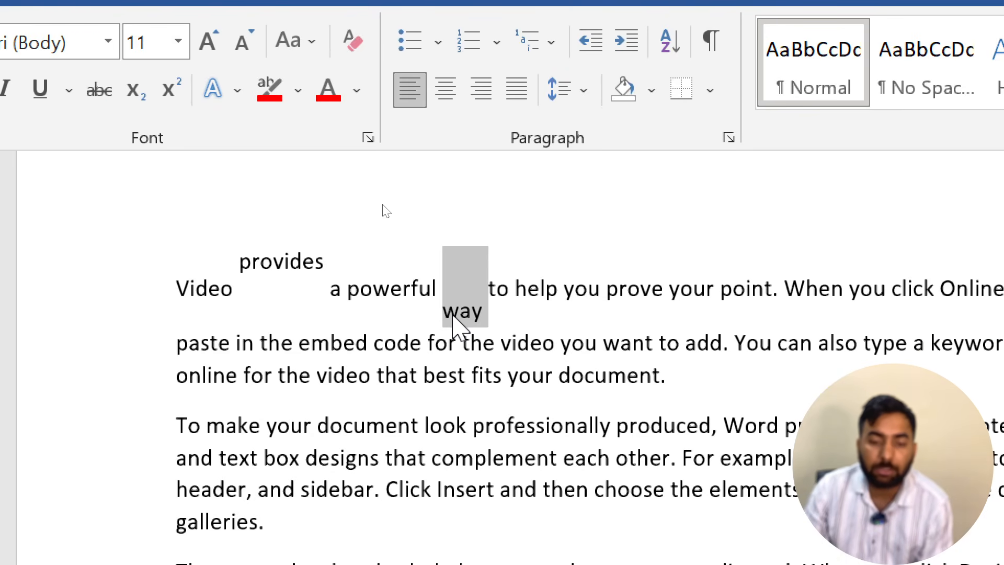
pyautogui.click(452, 315)
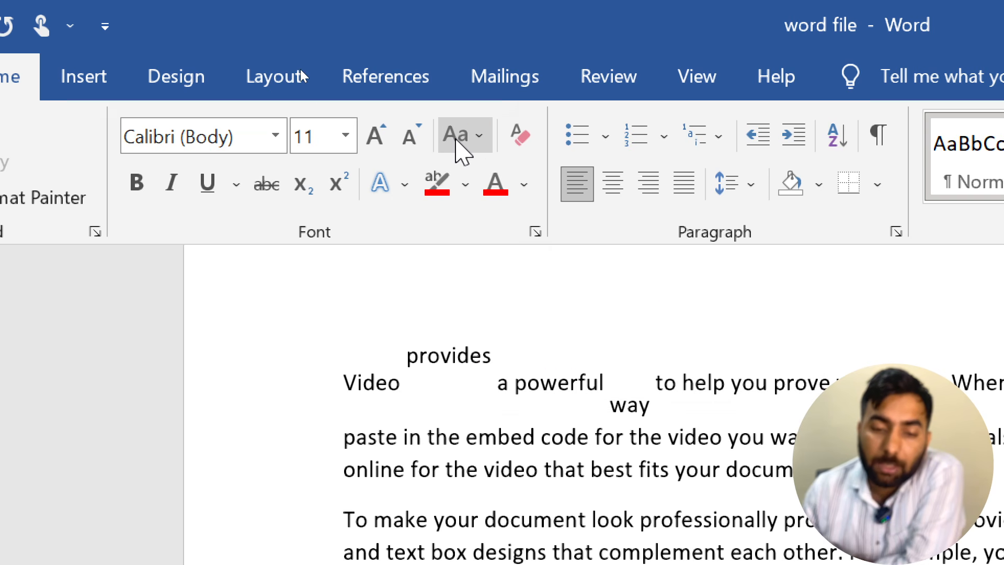
# Review the letter case choices and the underline styles in the font settings without applying any.
pyautogui.click(477, 138)
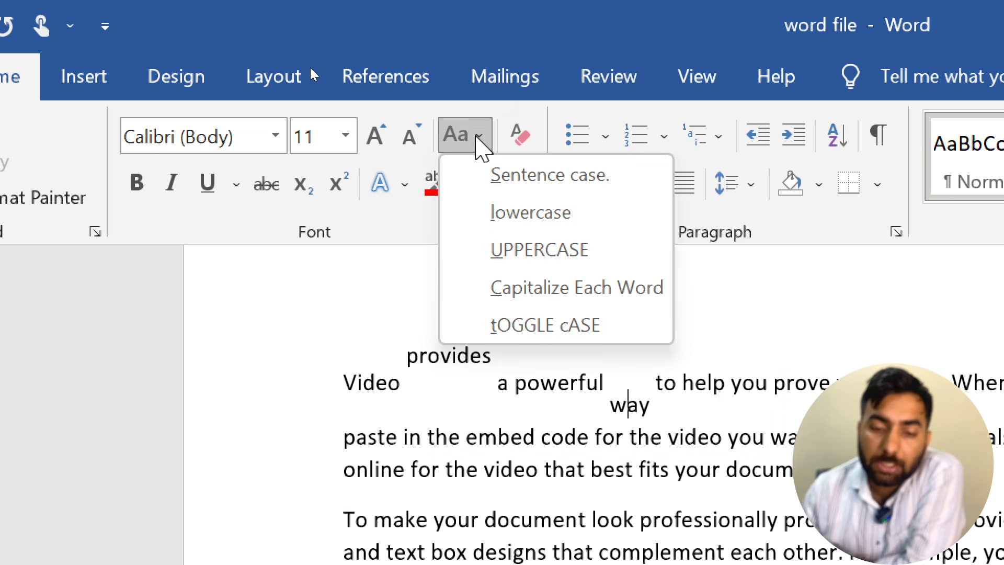
pyautogui.click(476, 137)
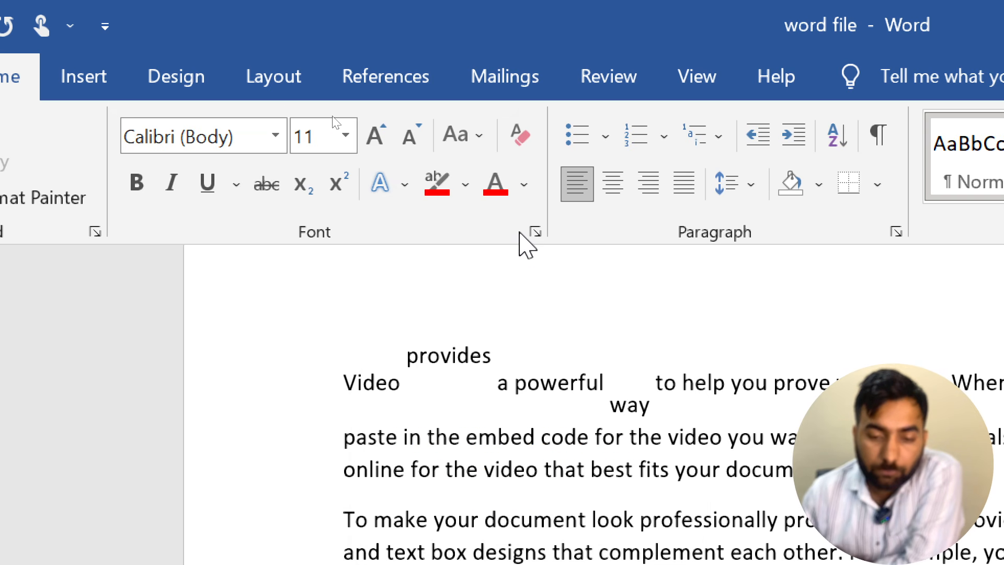
pyautogui.click(534, 231)
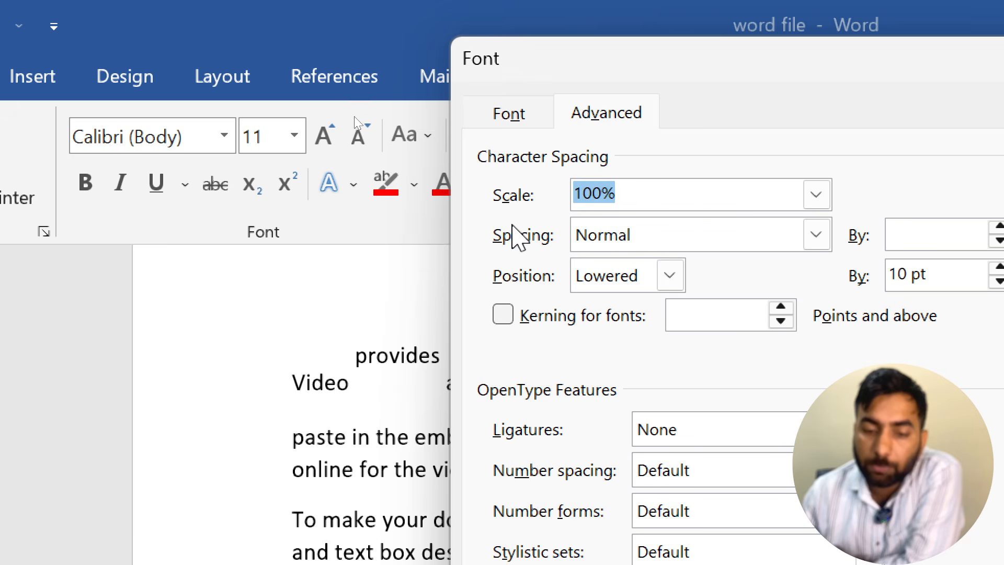
pyautogui.click(510, 113)
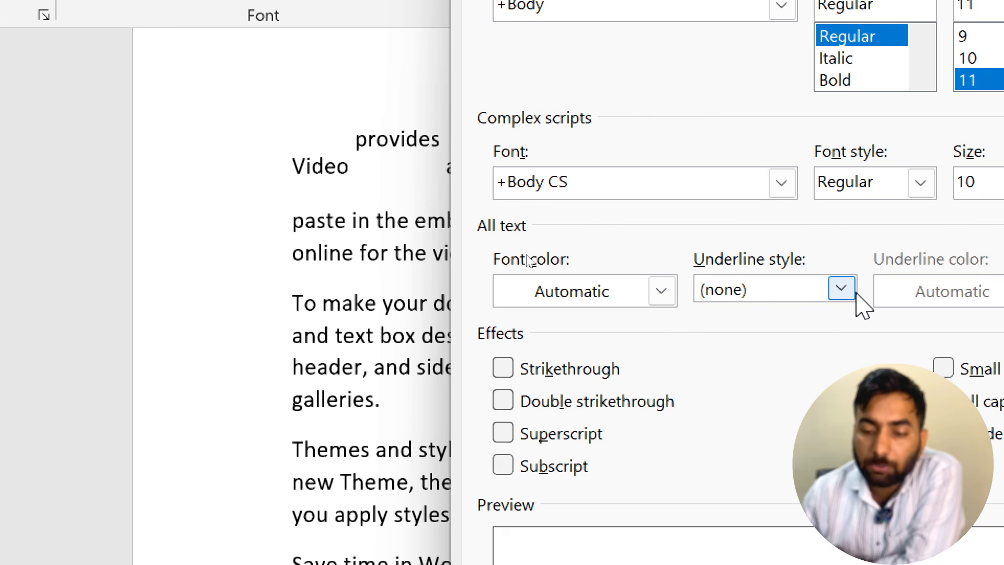
pyautogui.click(840, 289)
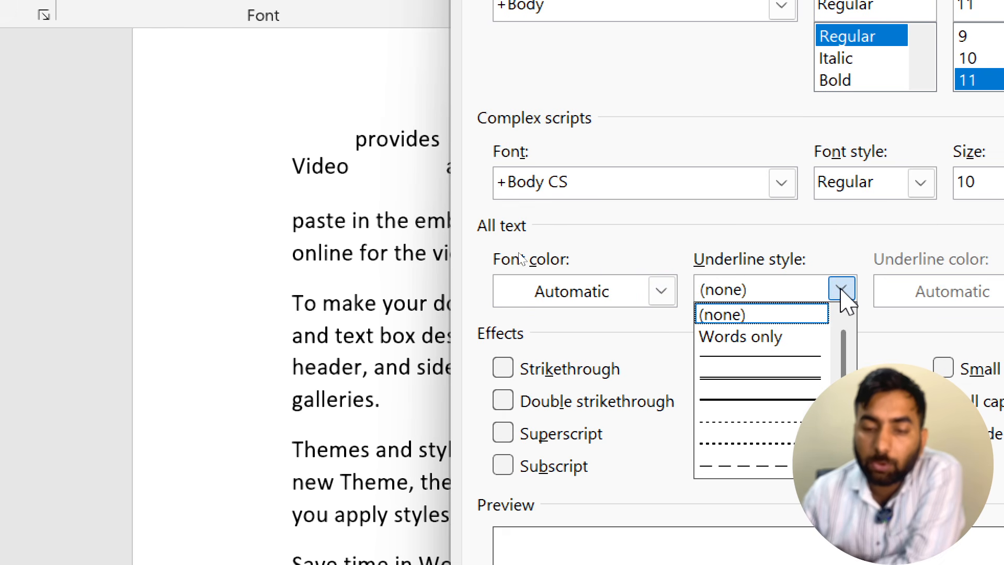
pyautogui.press('Down')
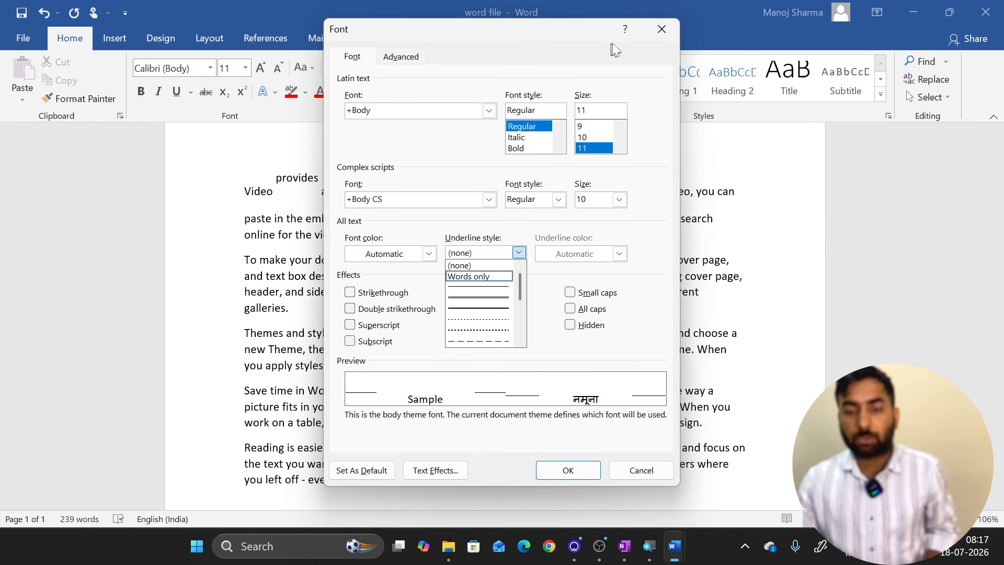
pyautogui.click(659, 31)
pyautogui.click(659, 30)
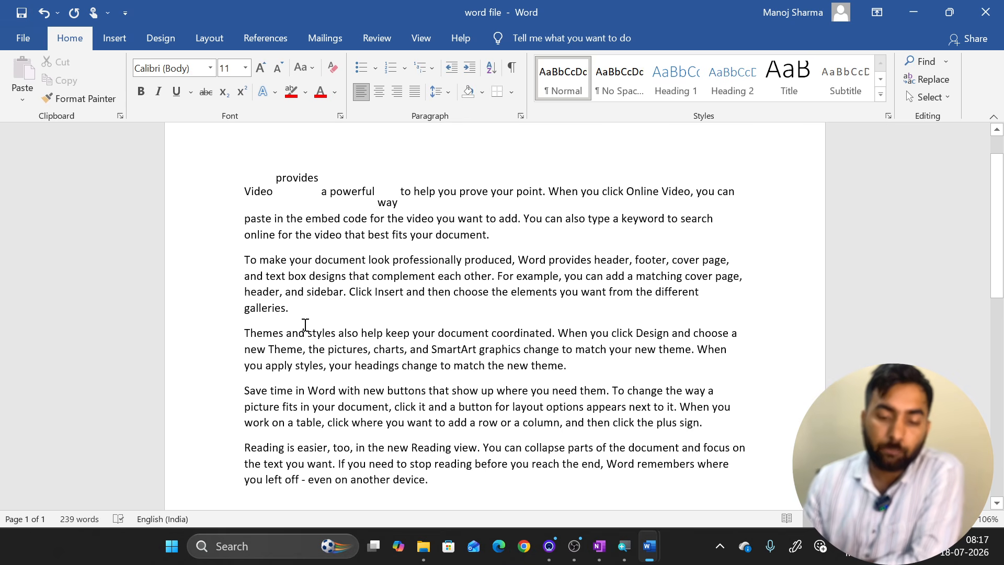
pyautogui.moveTo(415, 560)
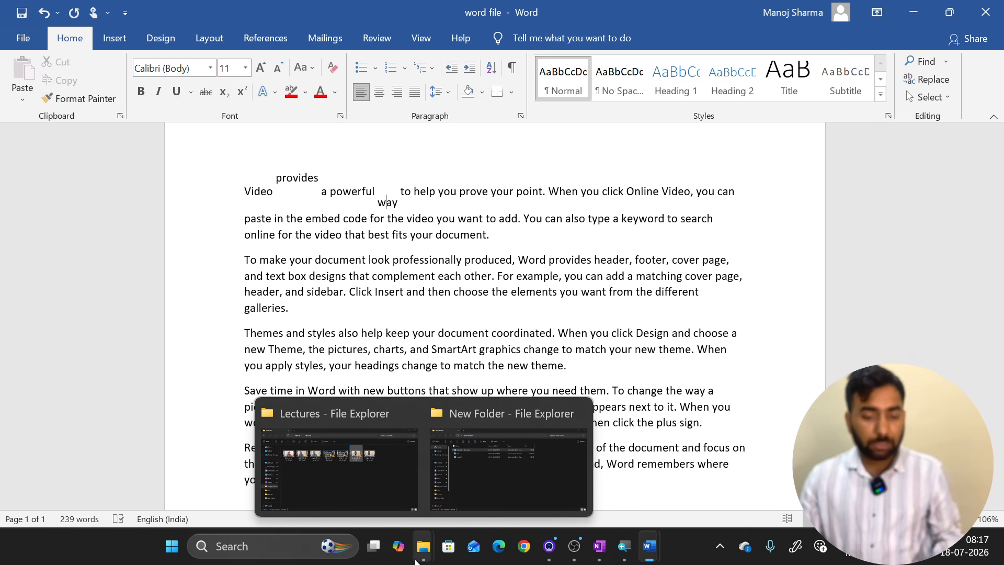